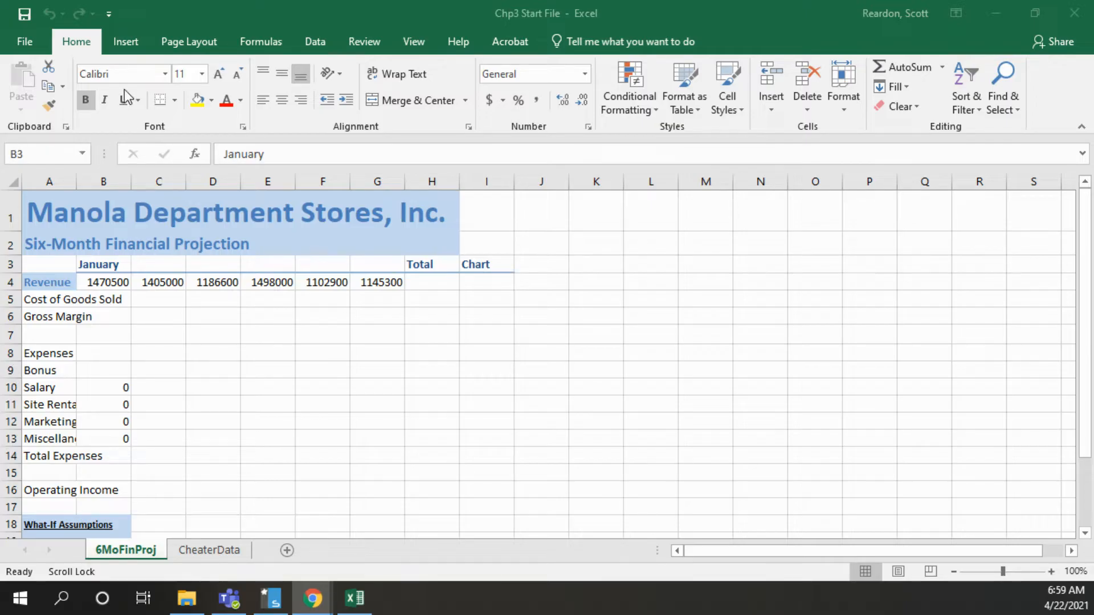
Apply the Slice theme to the workbook
left_click(183, 40)
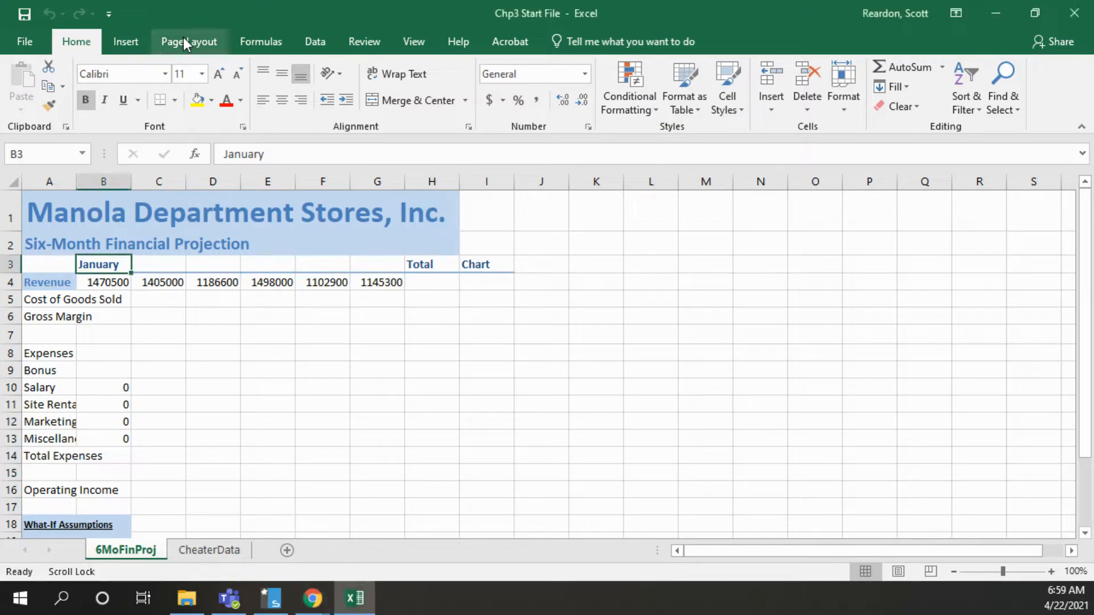
left_click(16, 102)
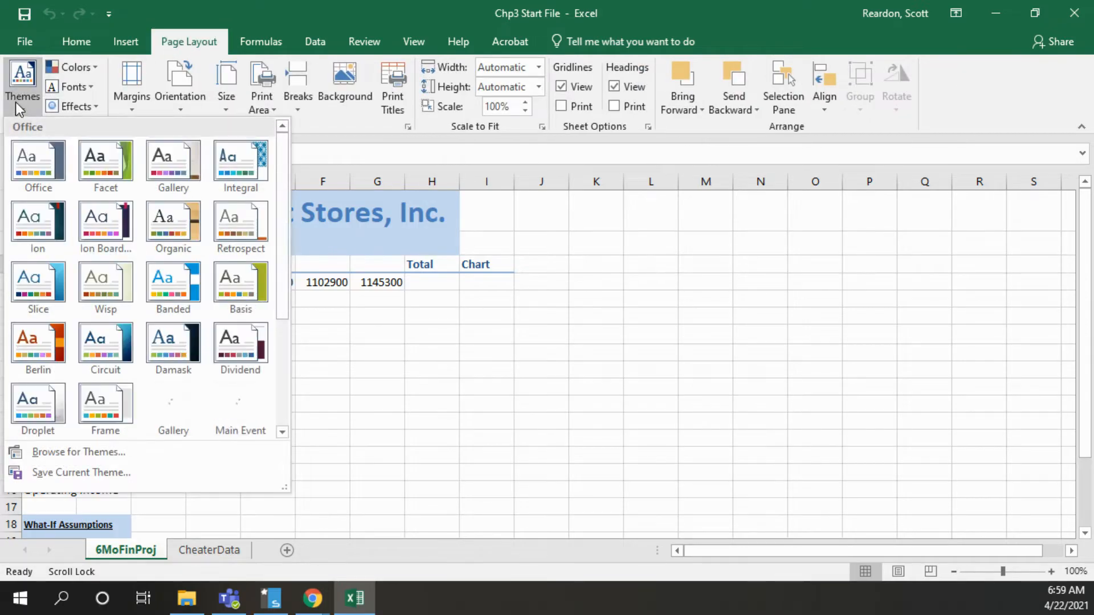
left_click(38, 293)
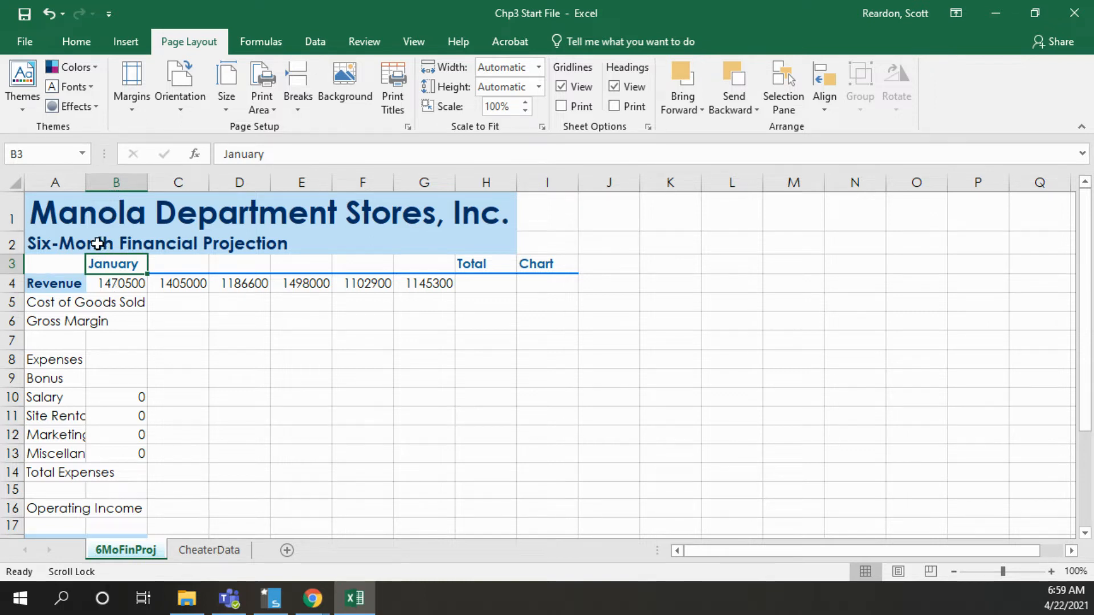
Rotate the January heading in B3 upward by about 73 degrees and fill the month series across to June in G3
left_click(84, 45)
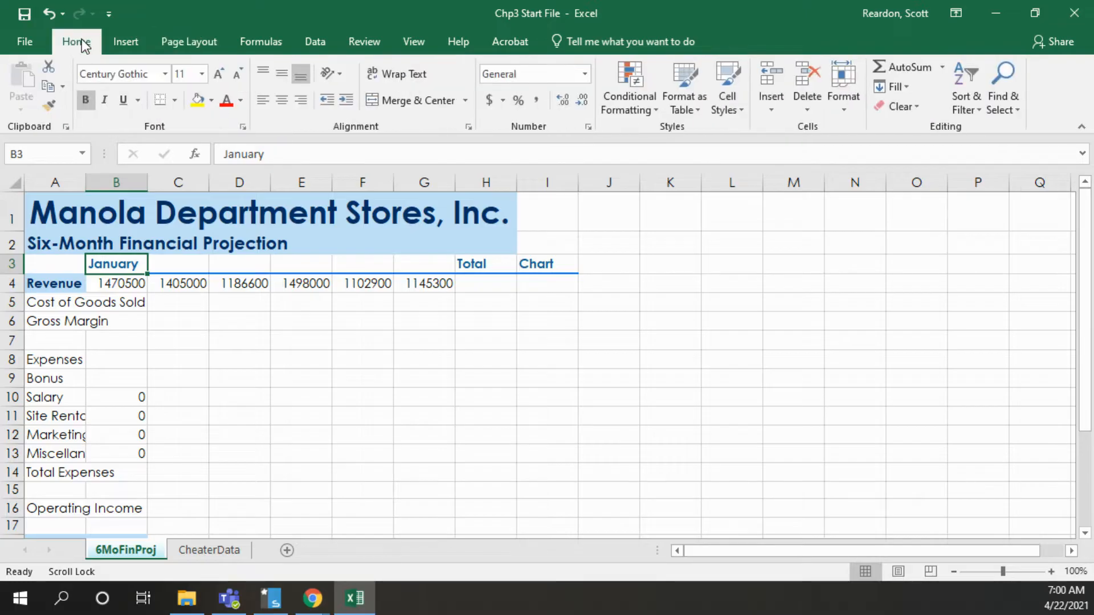
left_click(341, 79)
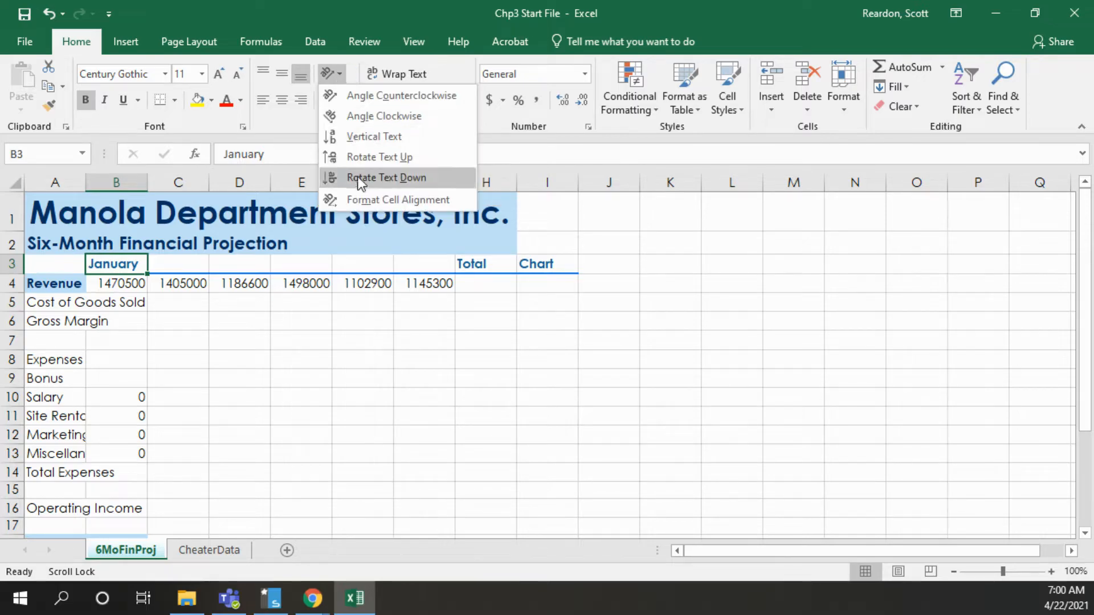
left_click(268, 124)
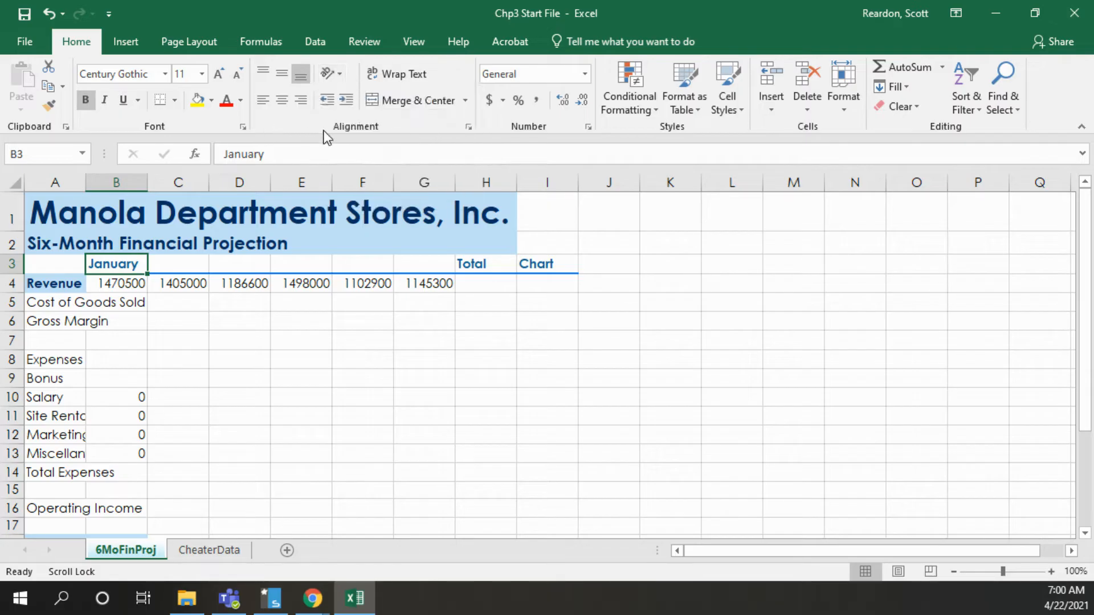
left_click(467, 128)
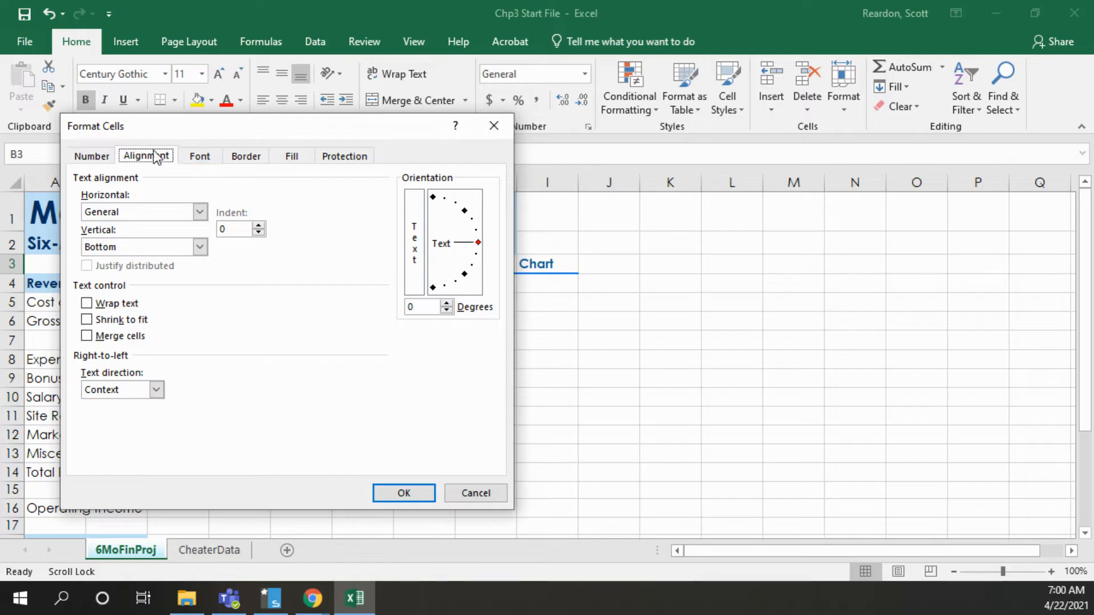
left_click_drag(207, 127, 625, 96)
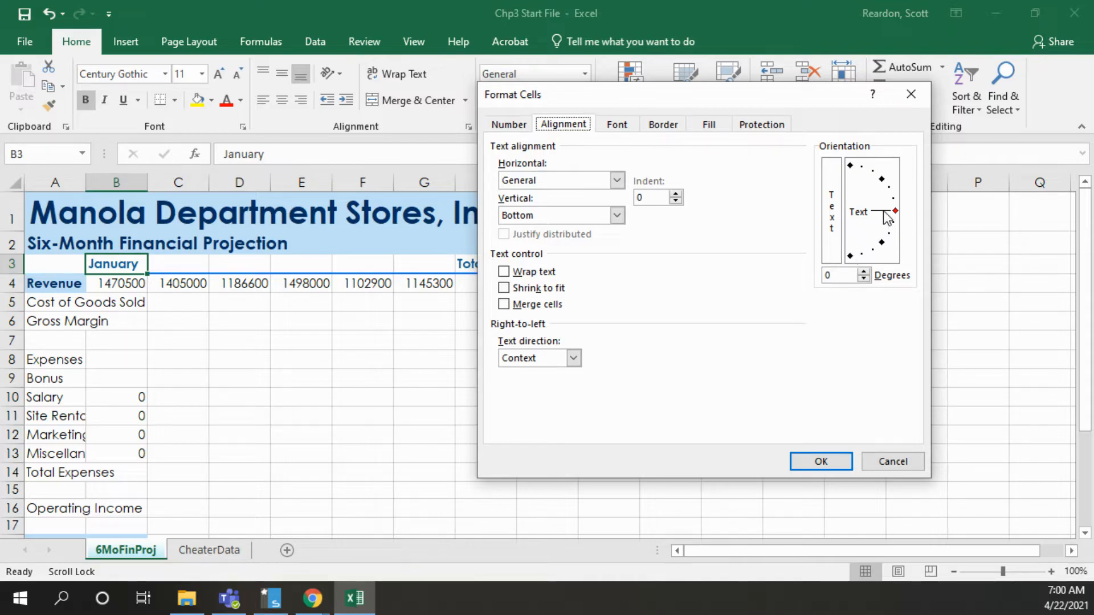
left_click_drag(884, 213, 864, 182)
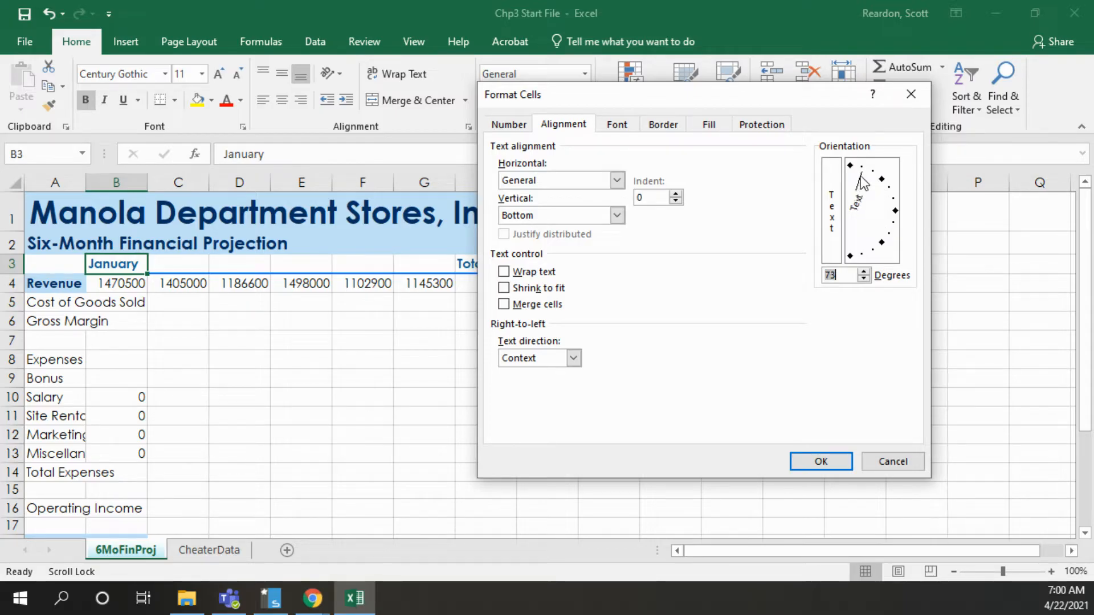
left_click_drag(859, 175, 860, 177)
left_click(815, 466)
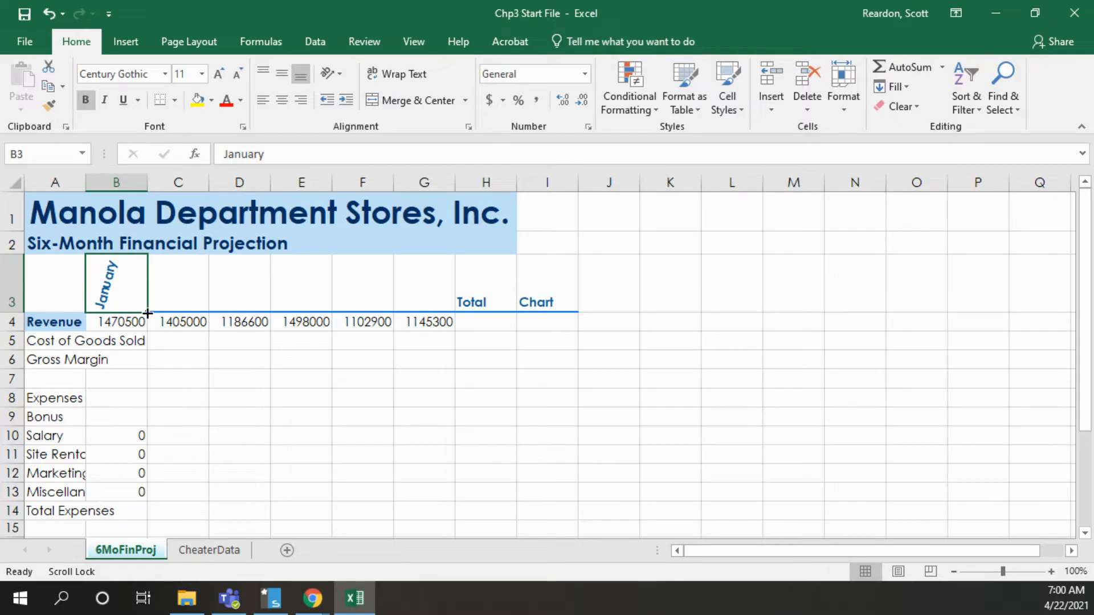
left_click_drag(147, 314, 430, 305)
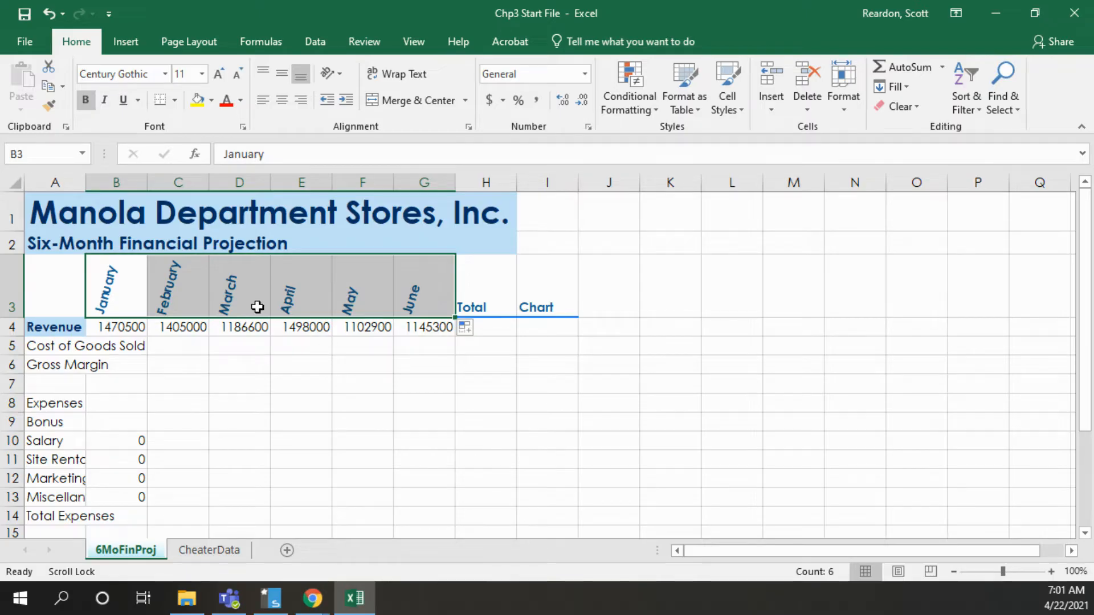
Widen column A to a column width of 38.5
left_click(68, 175)
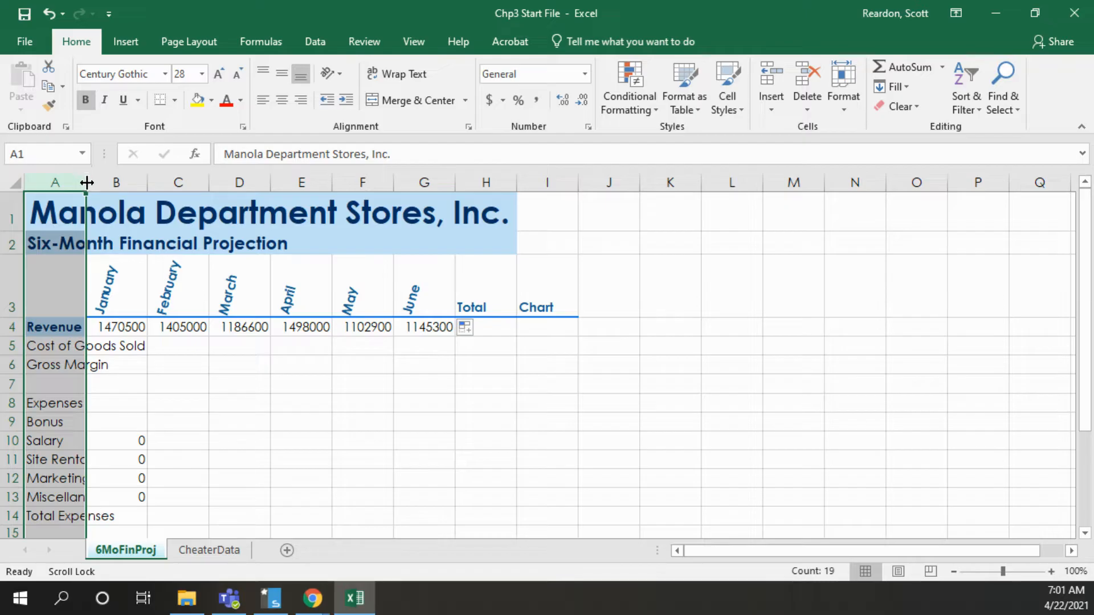
left_click_drag(87, 182, 292, 180)
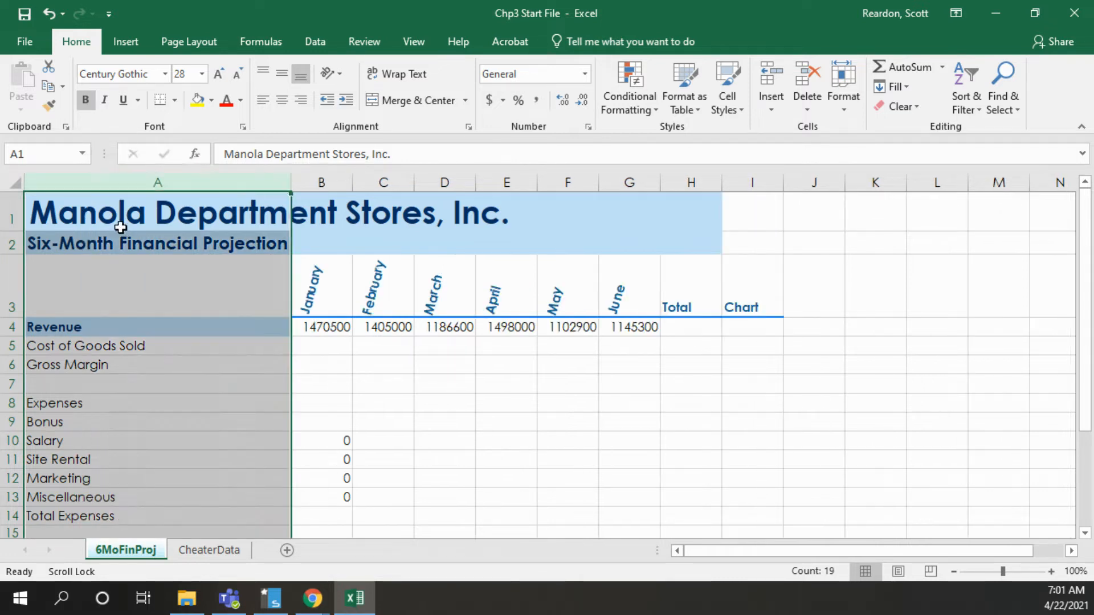
right_click(112, 182)
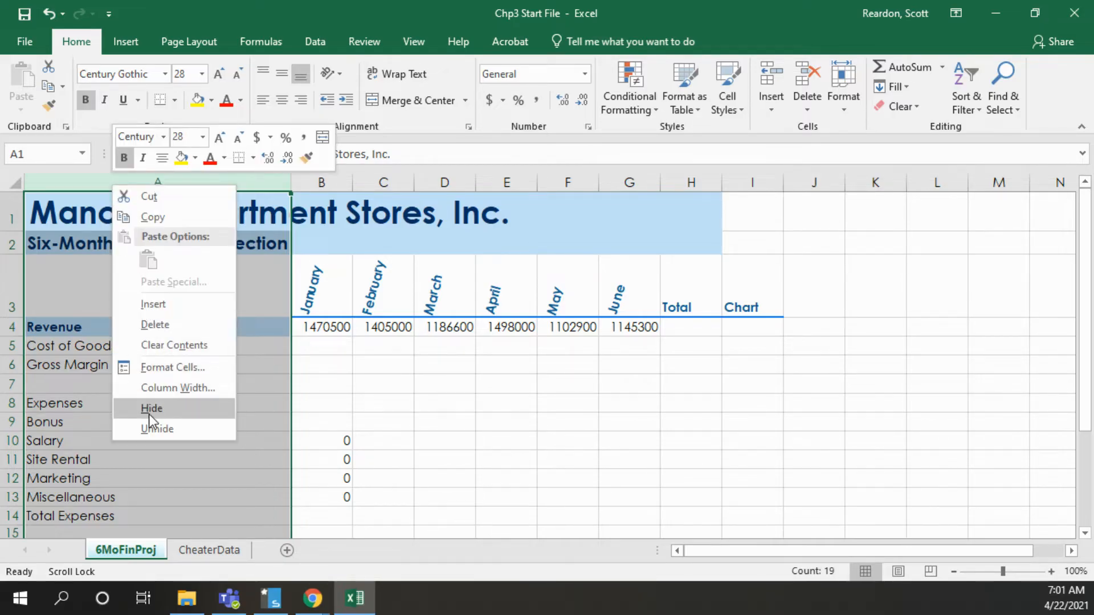
left_click(153, 389)
left_click(191, 376)
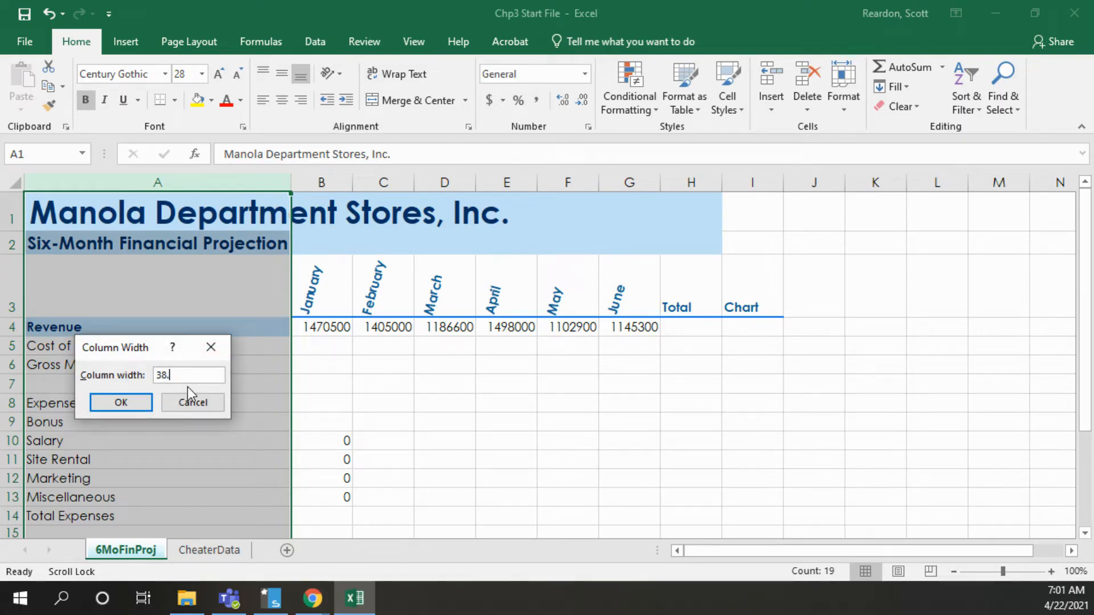
type("5")
left_click(127, 401)
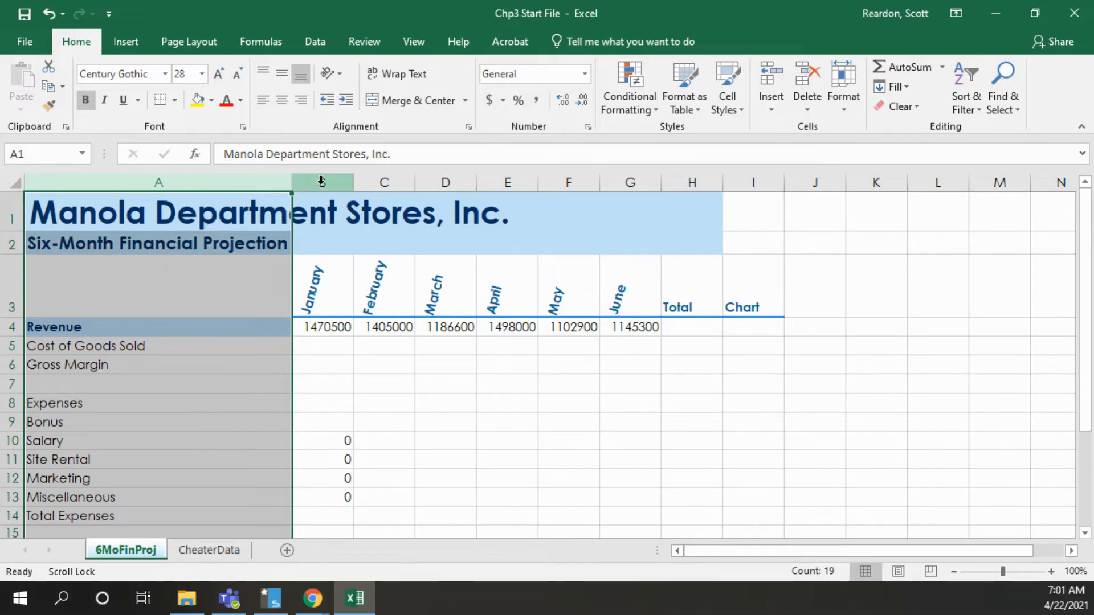
Widen the month columns B through G equally and set the width of the Total column H to 18
left_click_drag(322, 181, 629, 183)
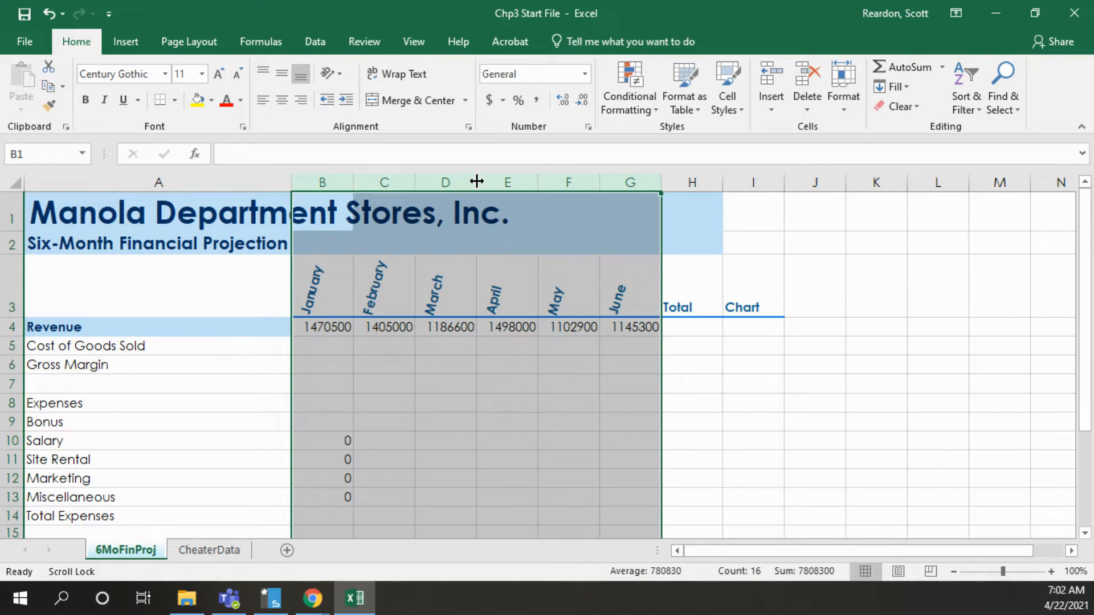
left_click_drag(477, 181, 522, 179)
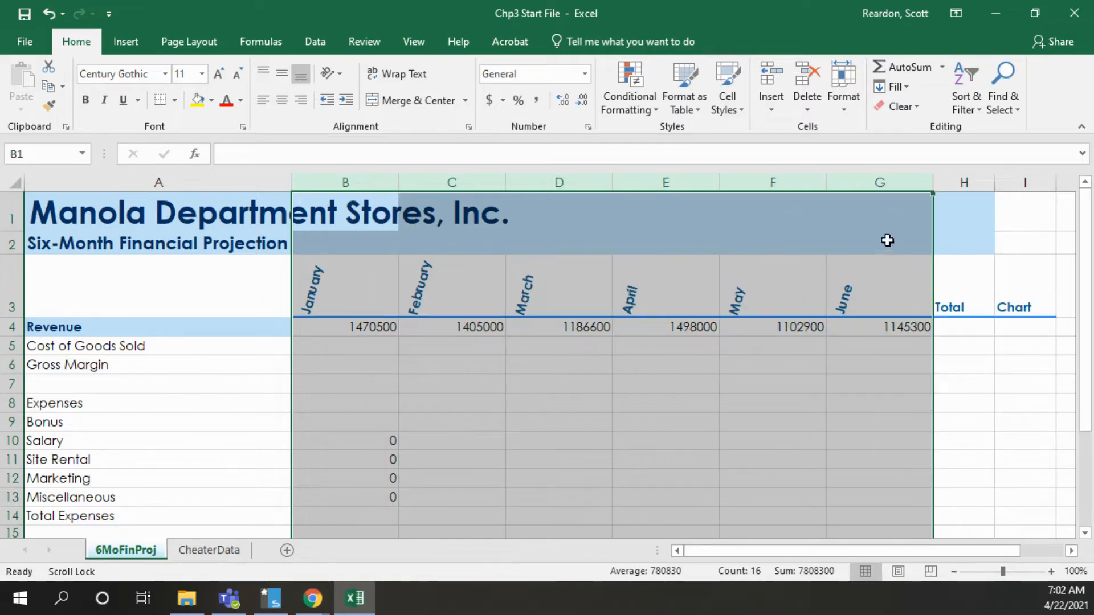
left_click(960, 180)
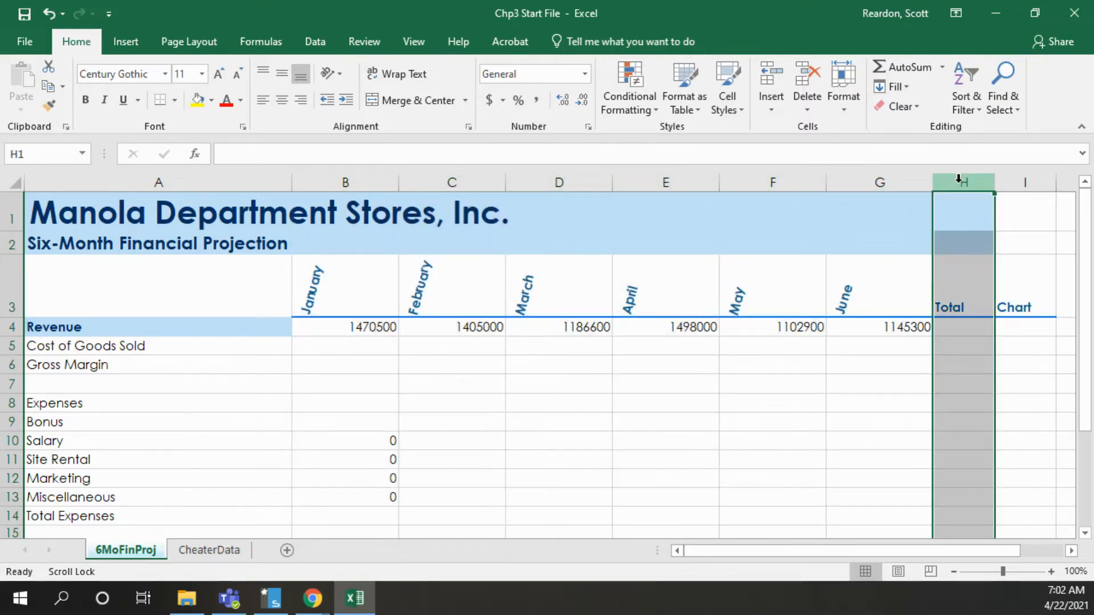
right_click(959, 180)
left_click(1006, 384)
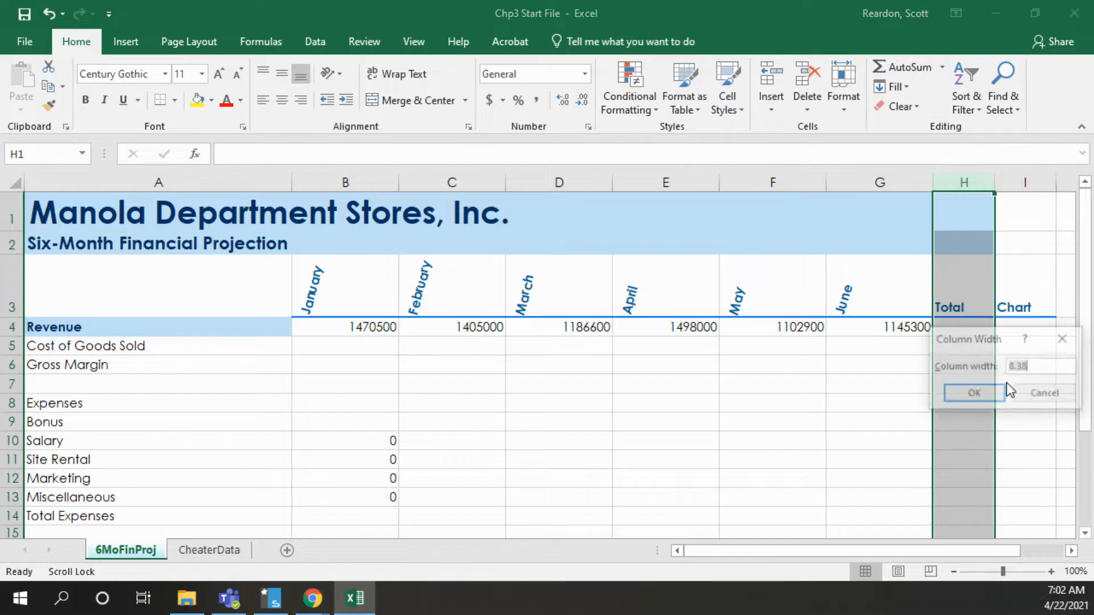
key("End")
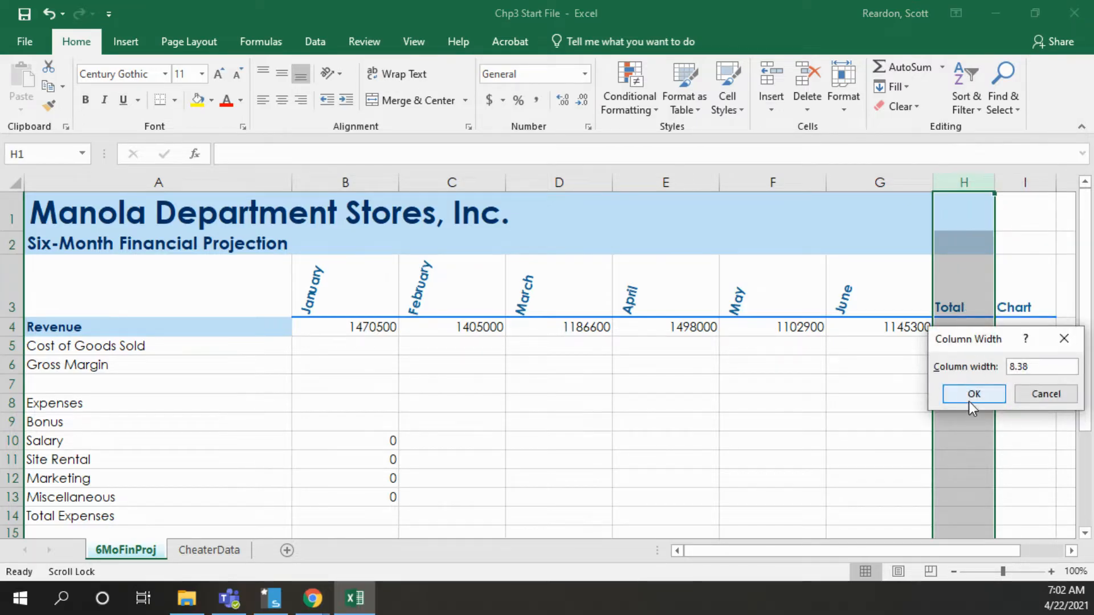
left_click_drag(1030, 365, 986, 357)
type("18")
left_click(977, 393)
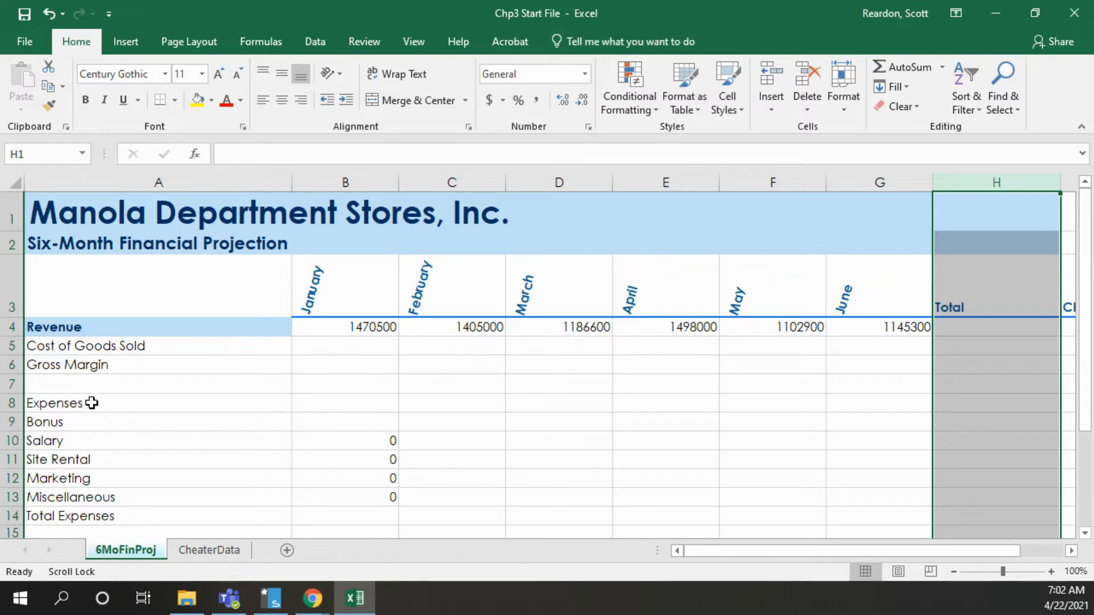
Indent the Cost of Goods Sold label in A5 and the expense labels in A9:A13 by one level
left_click(77, 346)
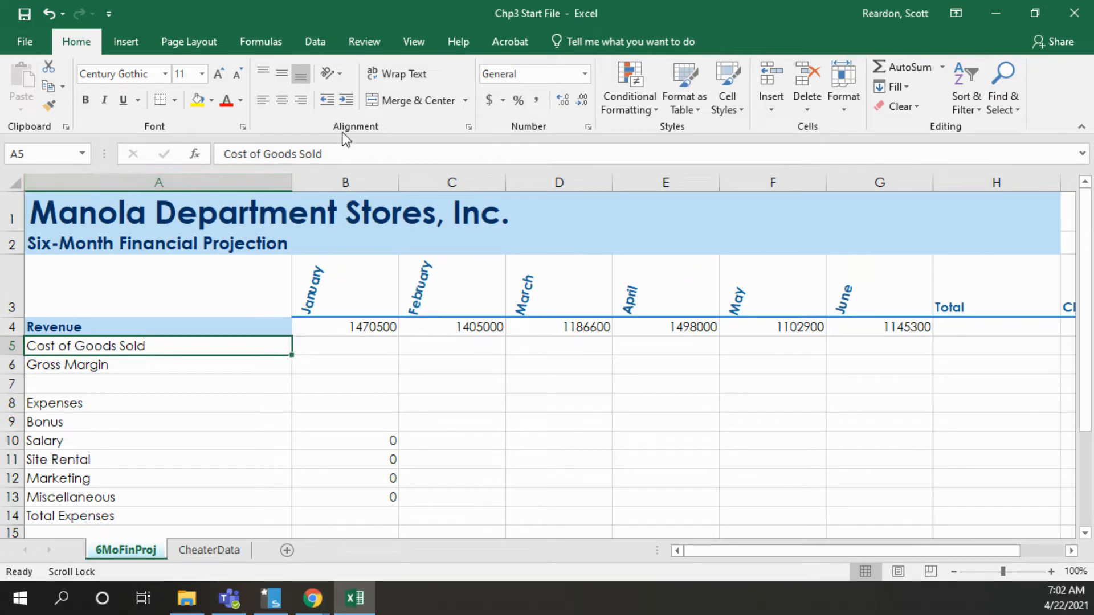
left_click(344, 101)
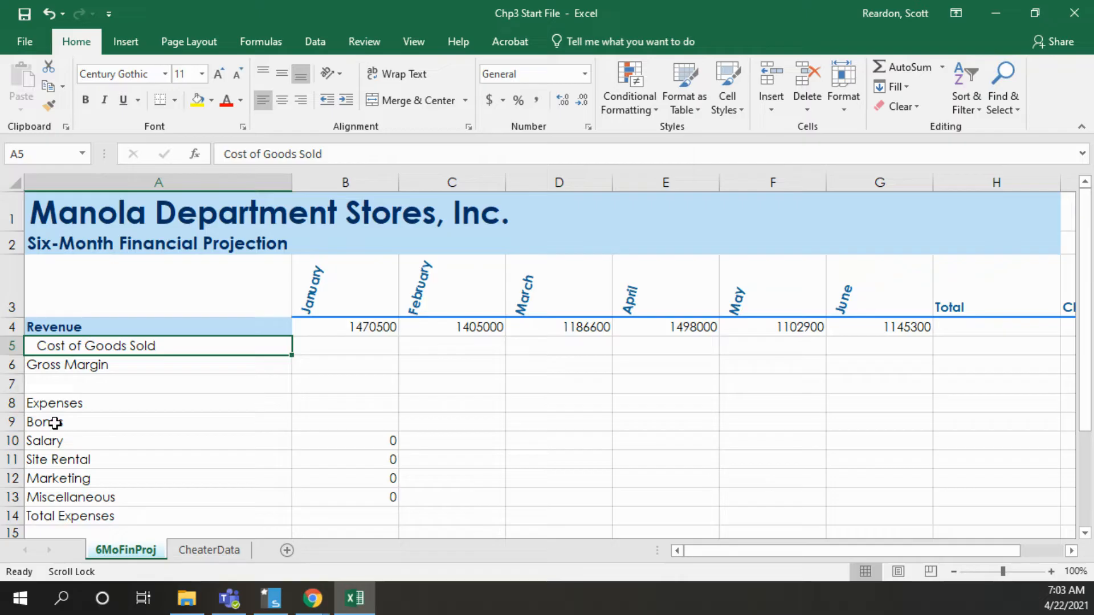
left_click_drag(55, 423, 58, 497)
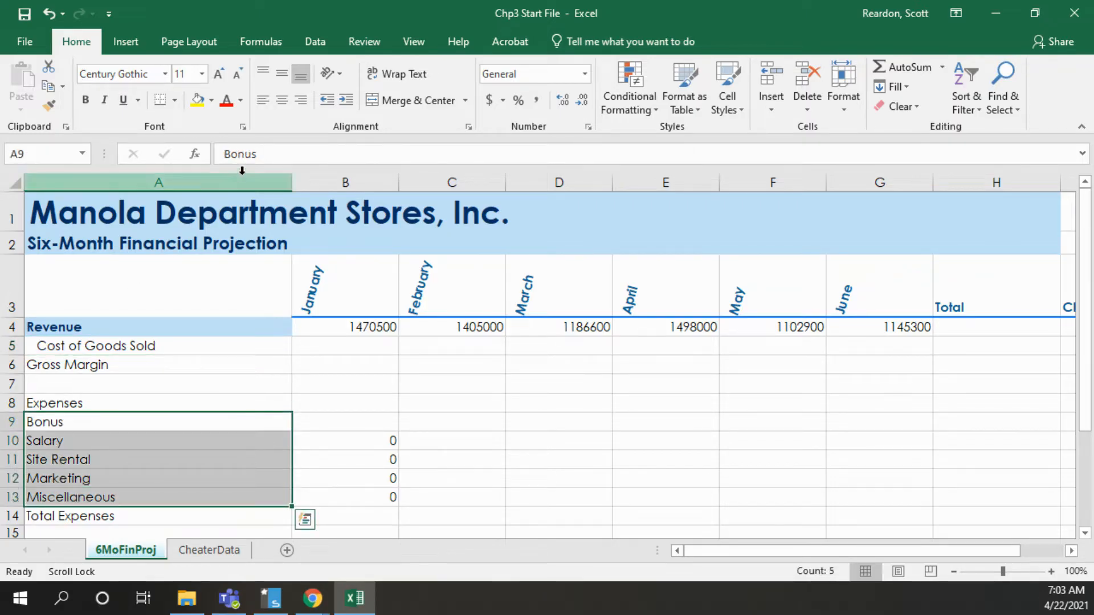
left_click(346, 100)
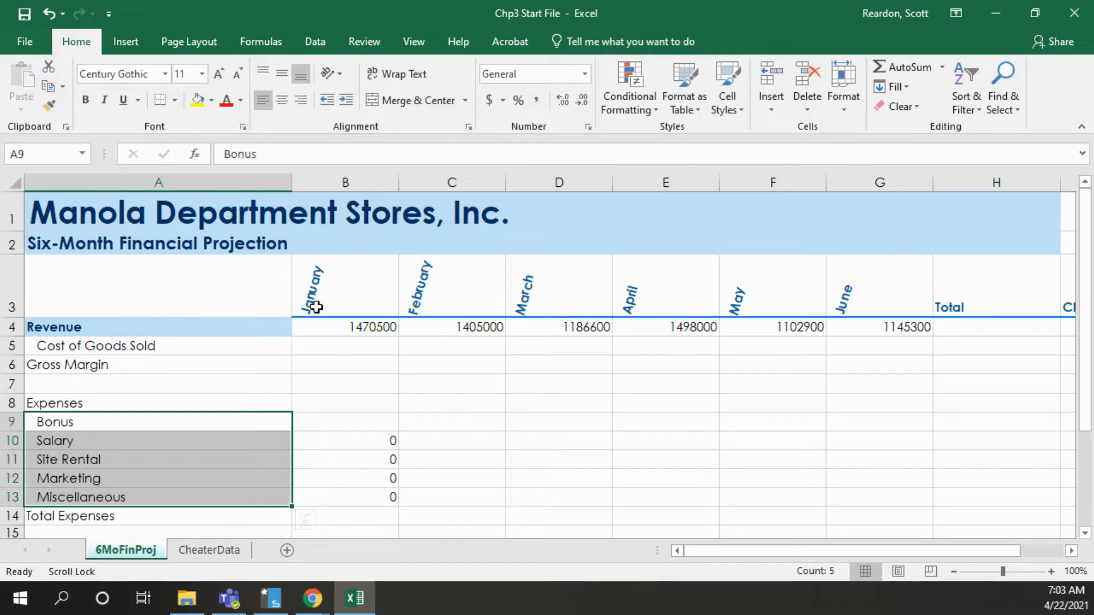
Insert a blank row above Salary in the What-If Assumptions section, at row 20
left_click_drag(1086, 408, 1087, 528)
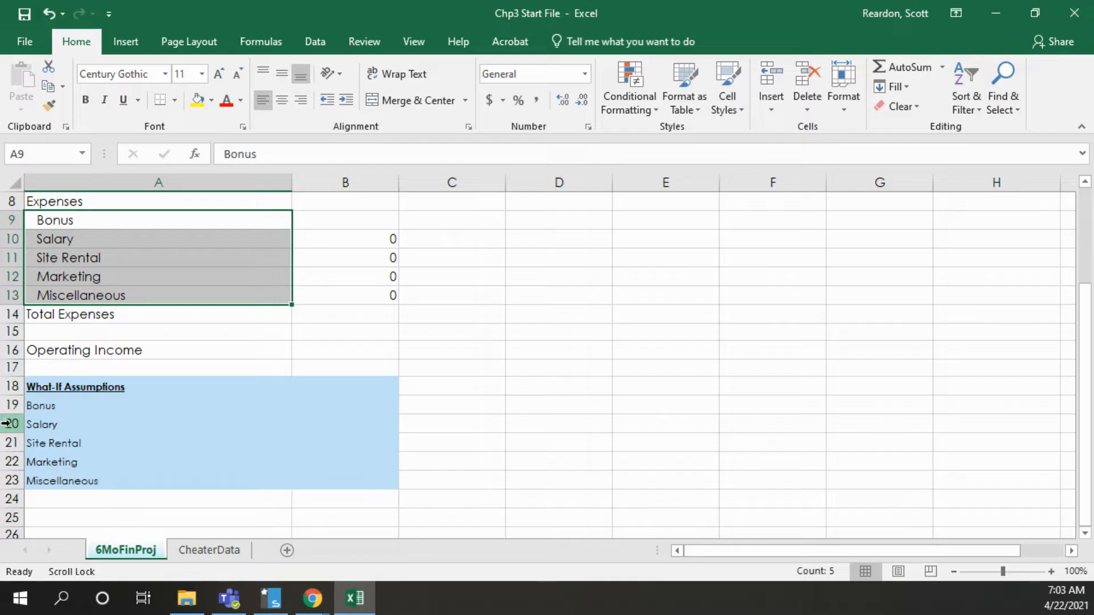
right_click(11, 424)
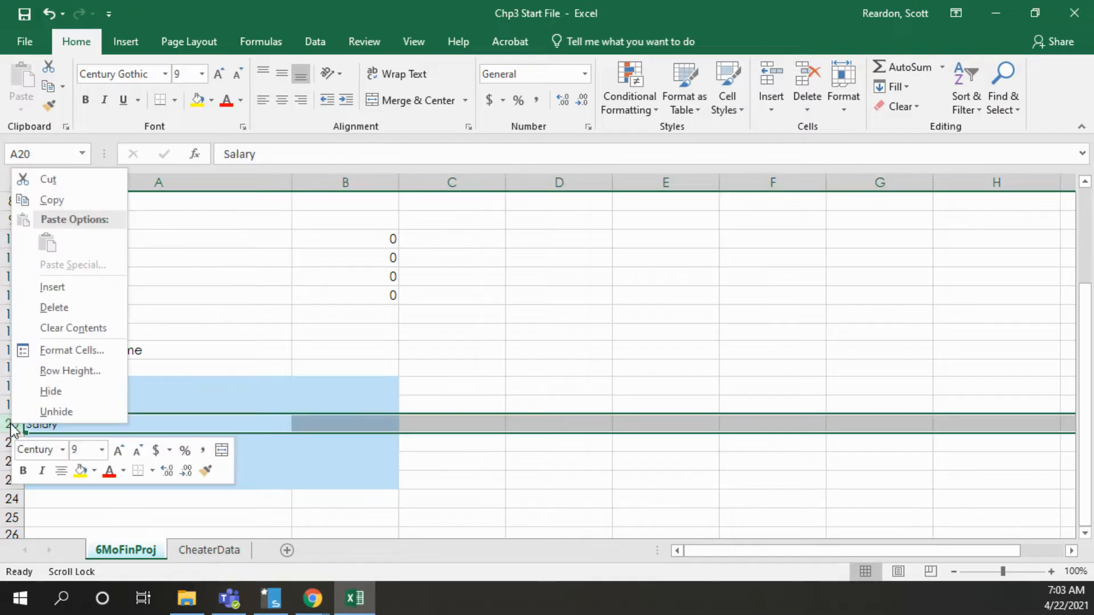
left_click(48, 283)
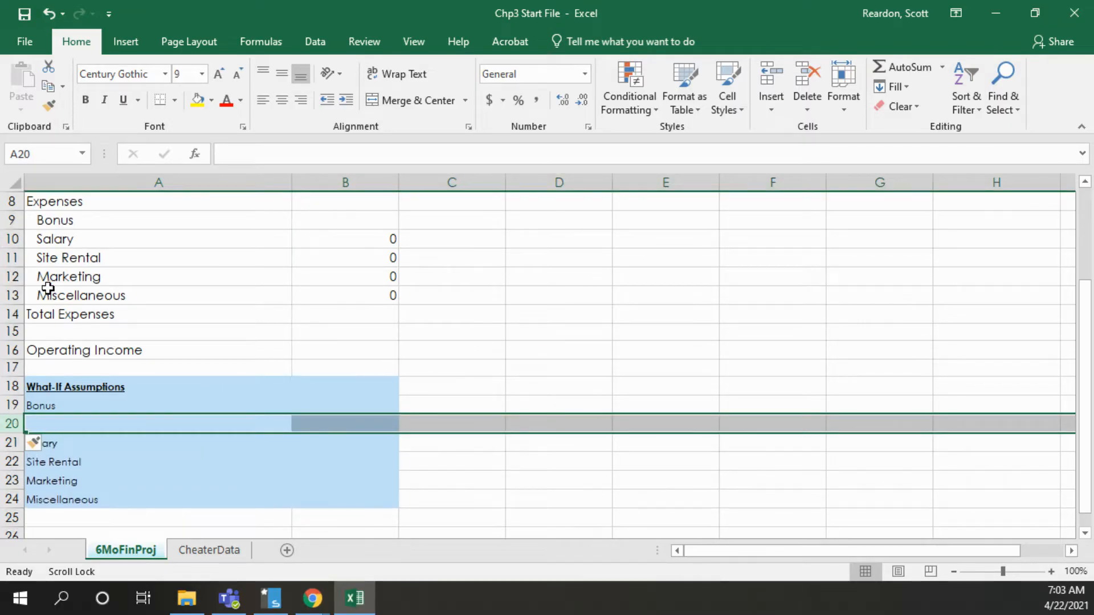
Enter the label "Sales Revenue for Bonus" in cell A20
left_click(52, 429)
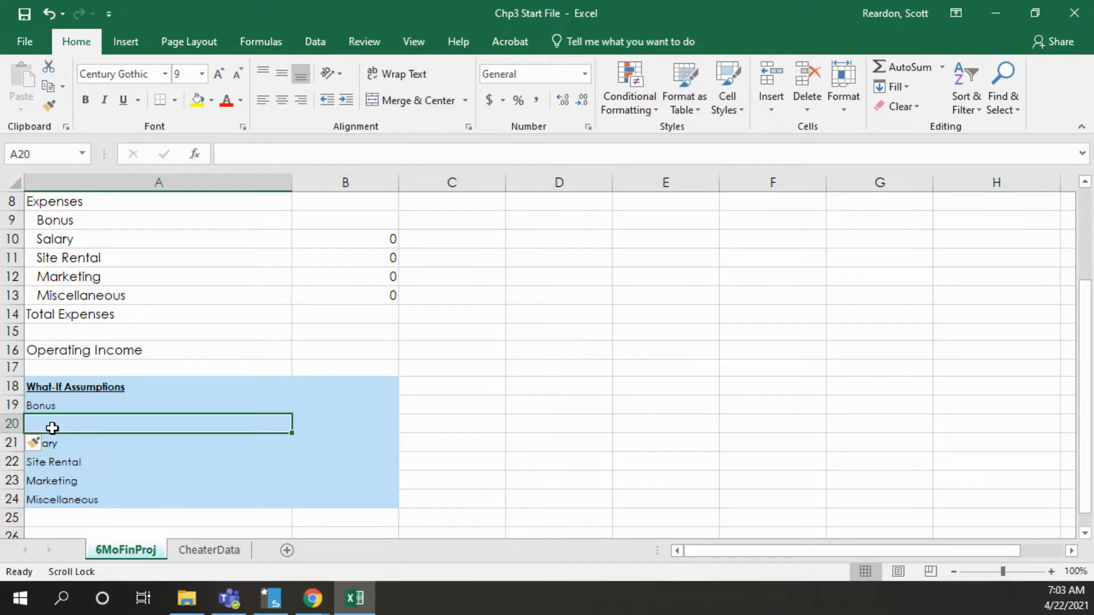
type("Sa")
key("BackSpace")
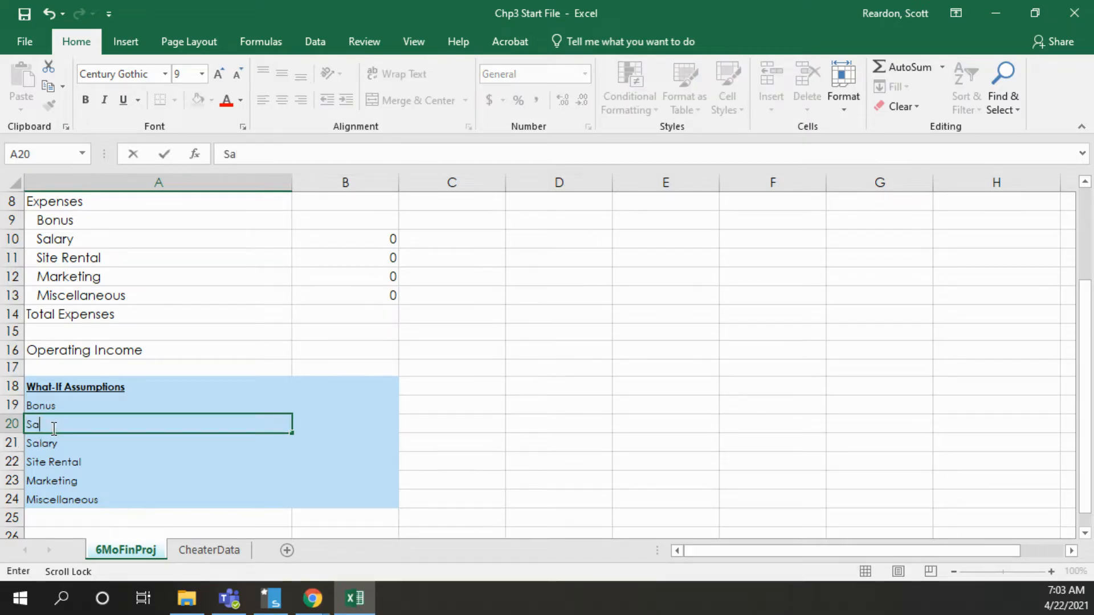
type("les Revenue f")
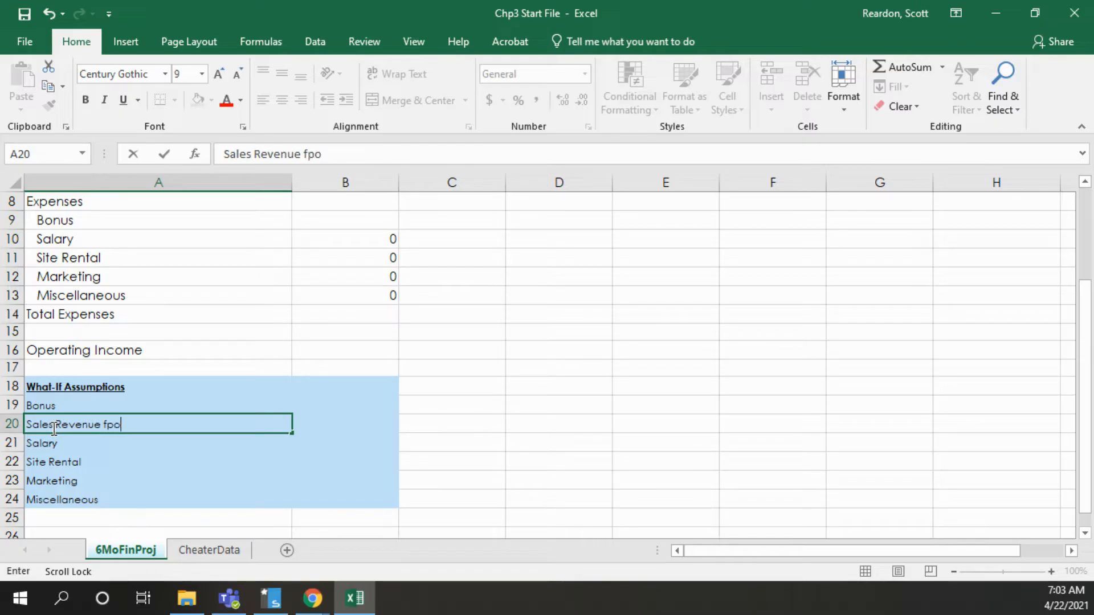
type("or Bonus")
left_click(164, 155)
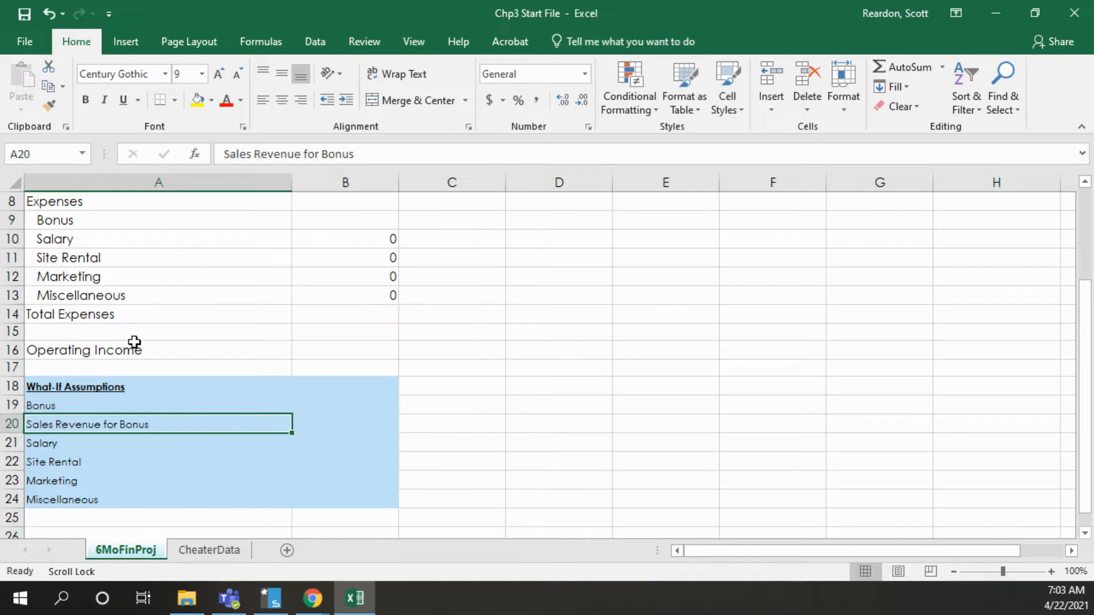
right_click(11, 405)
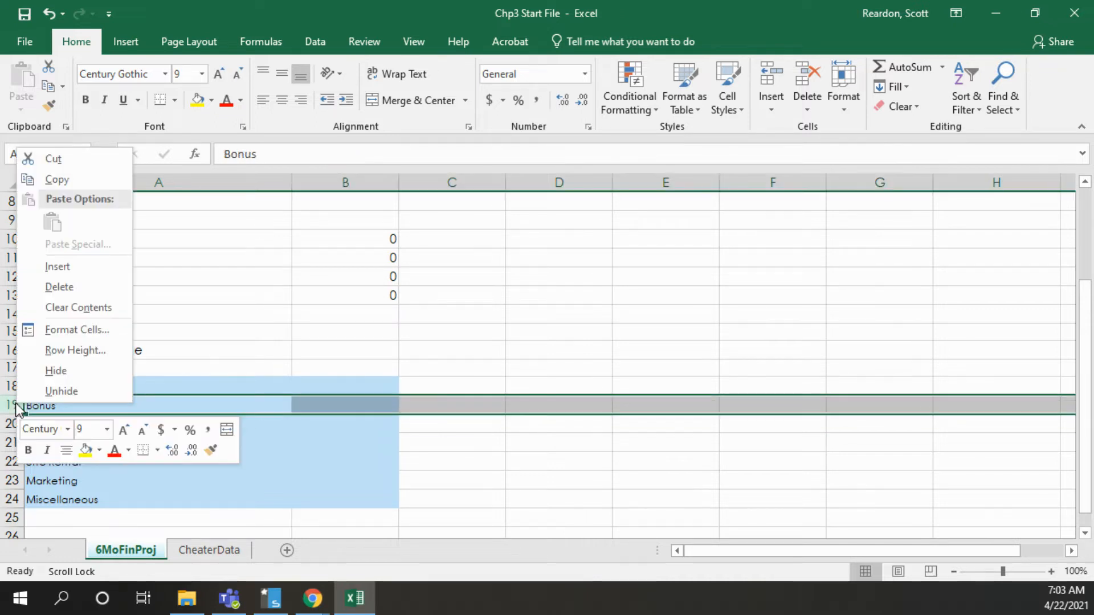
left_click(52, 268)
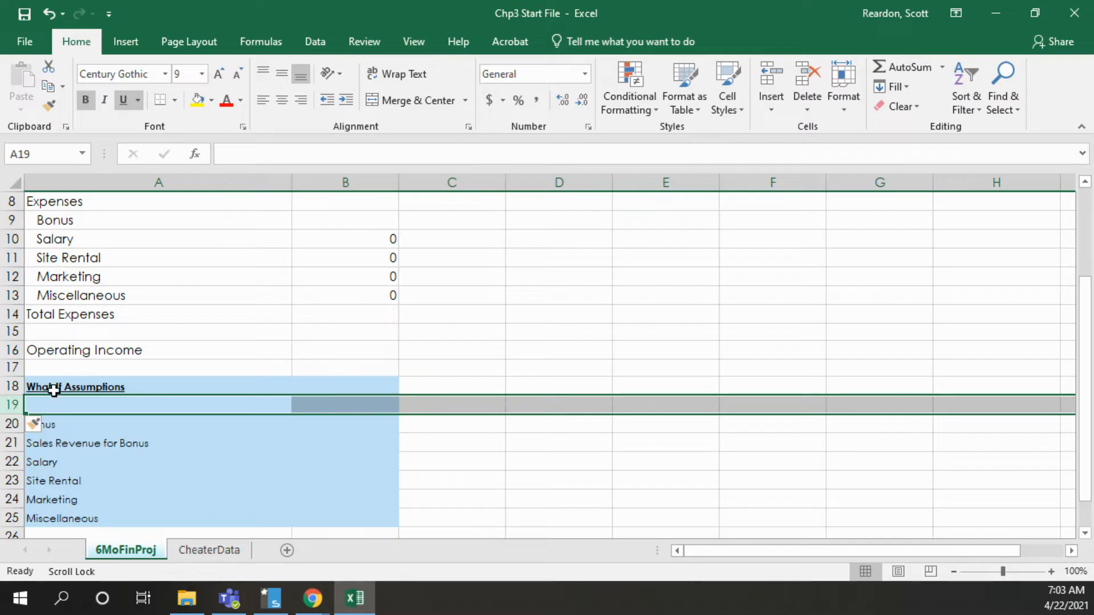
type("Marketing")
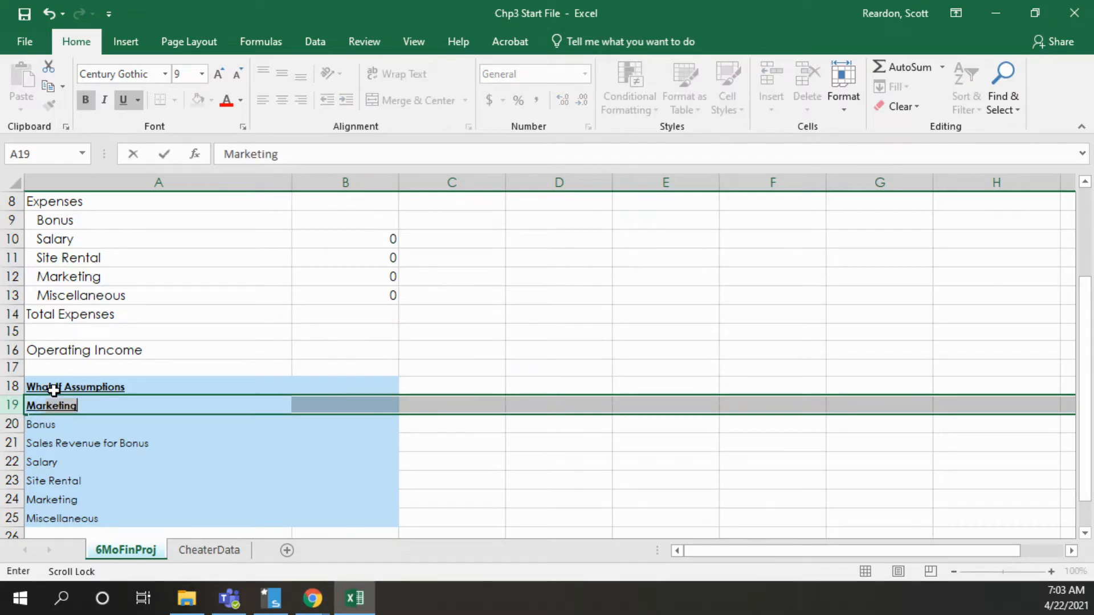
left_click(49, 16)
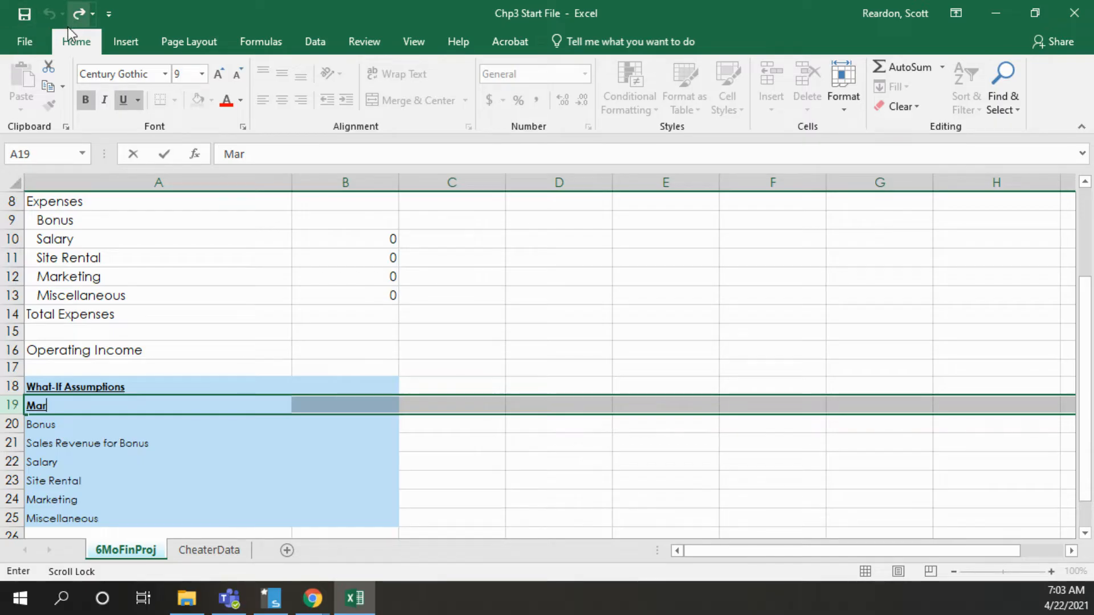
key("Escape")
left_click(59, 420)
left_click(39, 407)
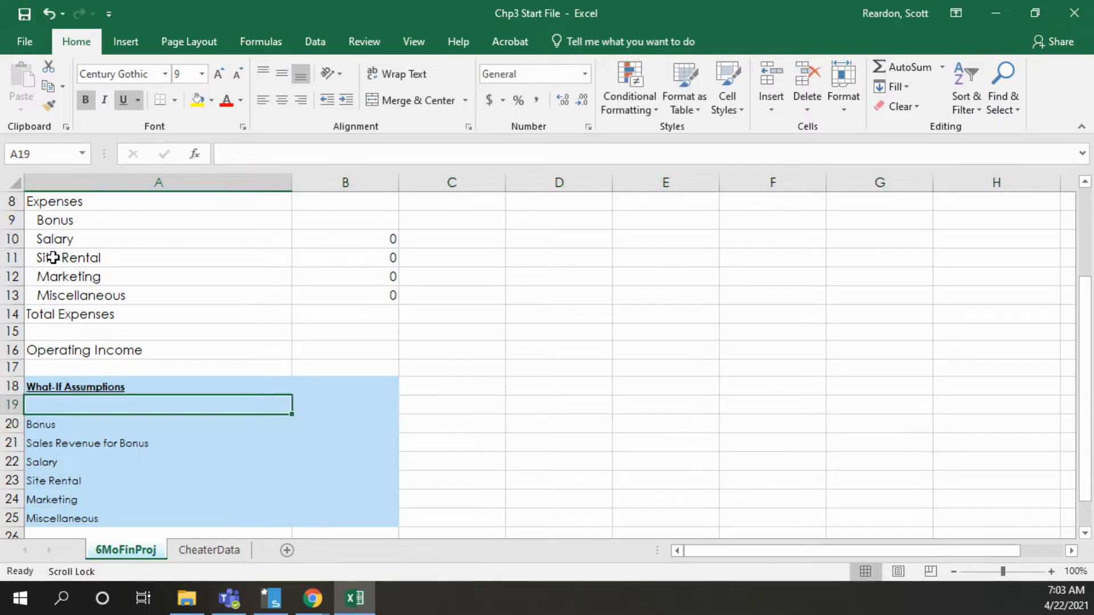
left_click(46, 16)
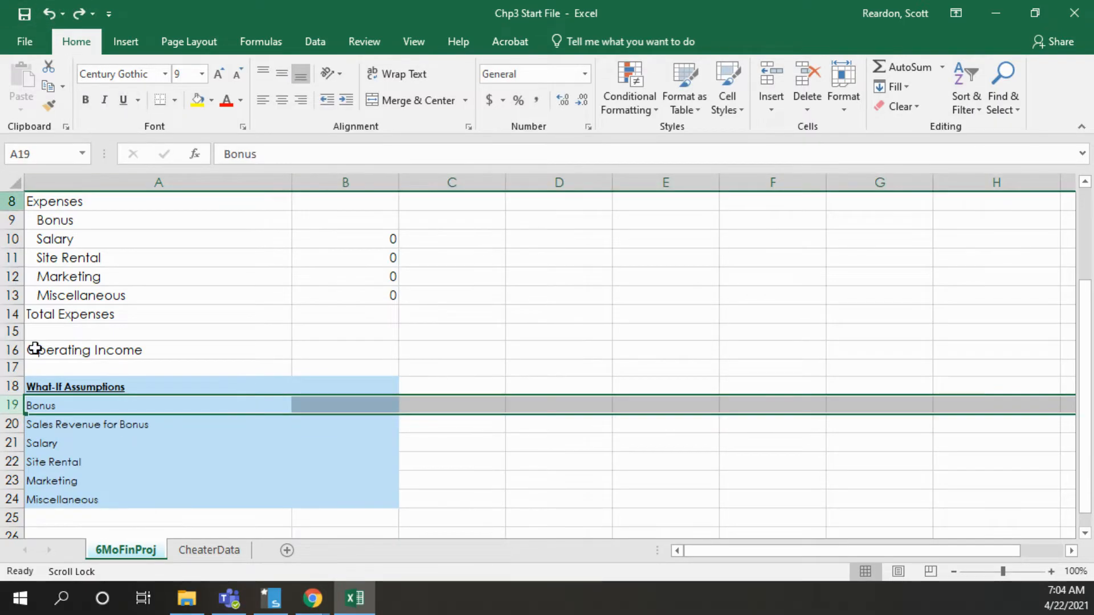
Insert a blank row above Bonus in the What-If Assumptions section, formatted the same as the row below
right_click(9, 405)
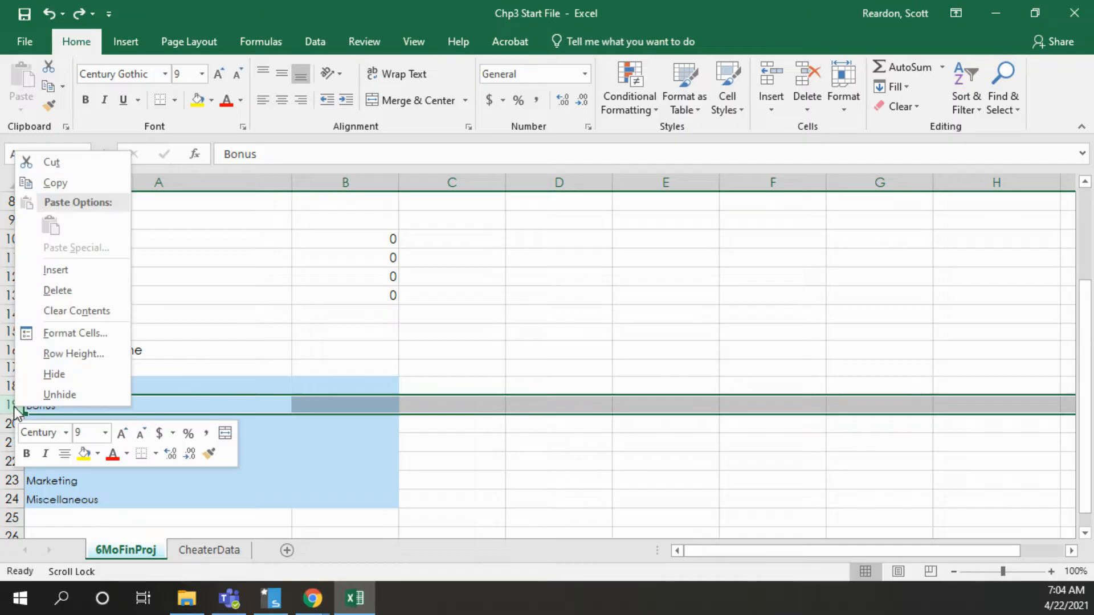
left_click(58, 274)
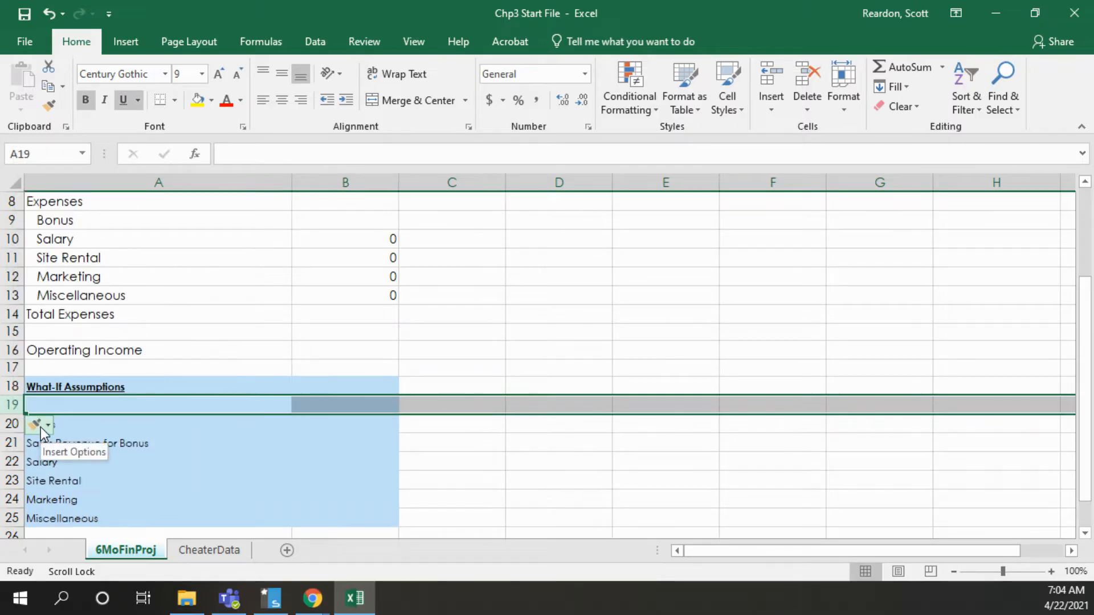
left_click(48, 429)
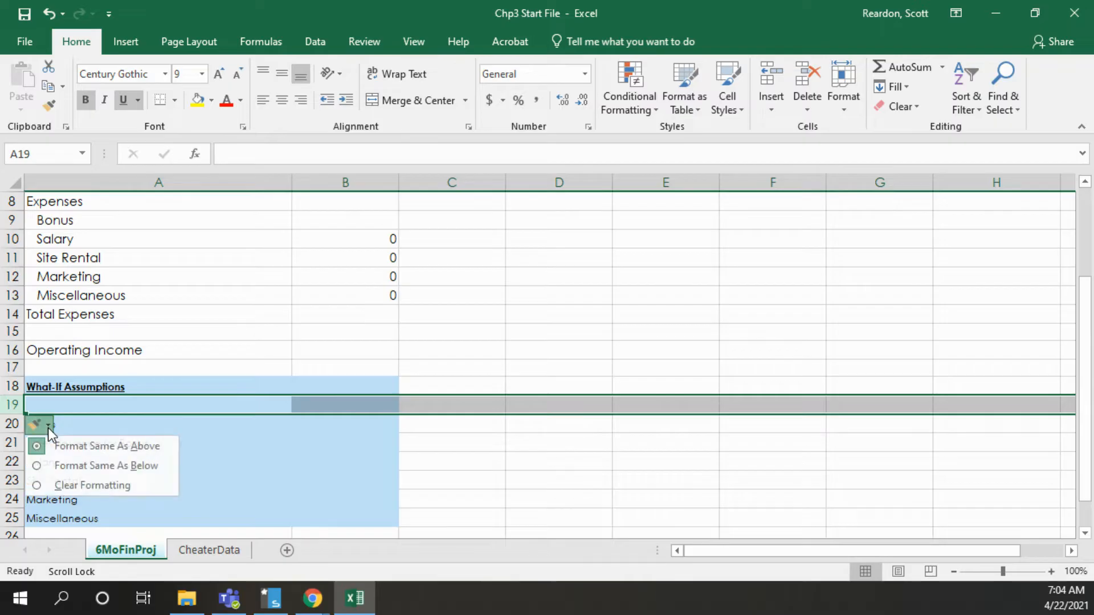
left_click(67, 468)
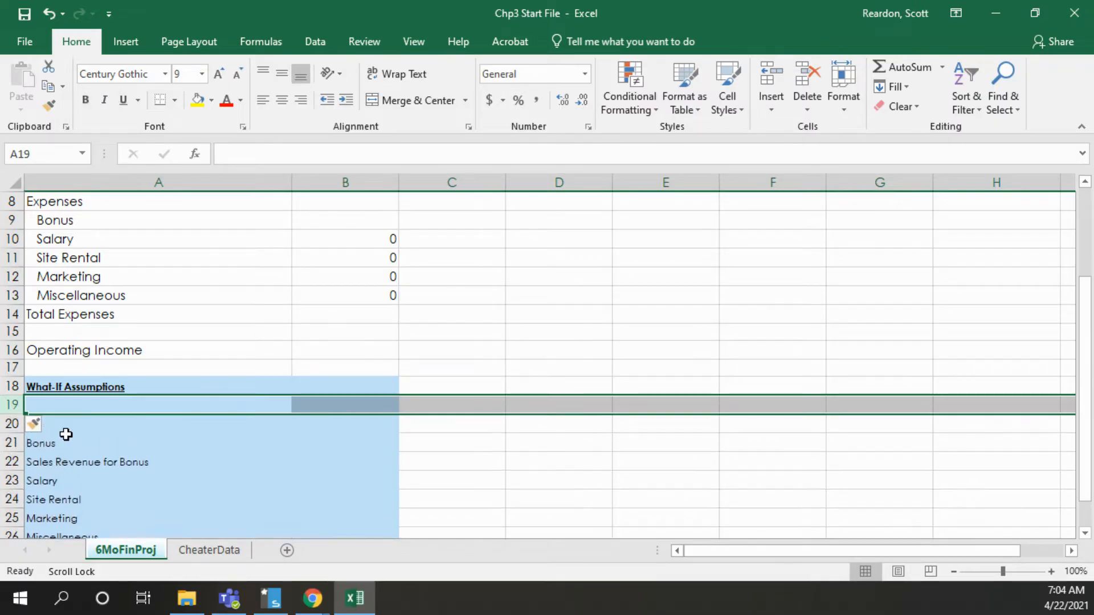
Enter the label "Margin" in cell A19
left_click(64, 405)
type("Marketing")
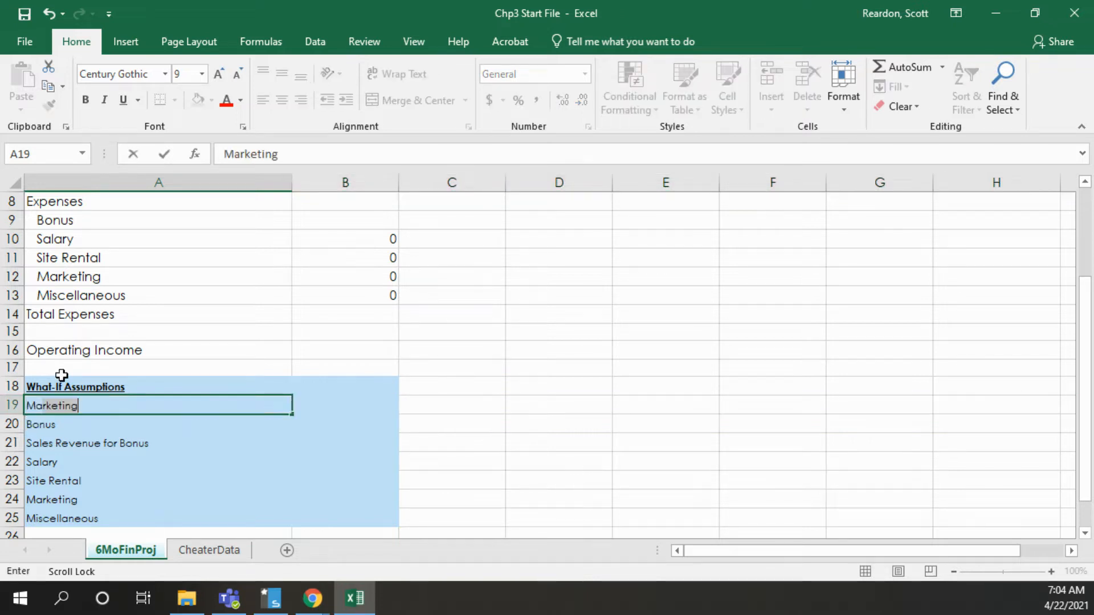
key("BackSpace")
key("BackSpace")
key("BackSpace")
key("BackSpace")
key("BackSpace")
key("BackSpace")
type("gin")
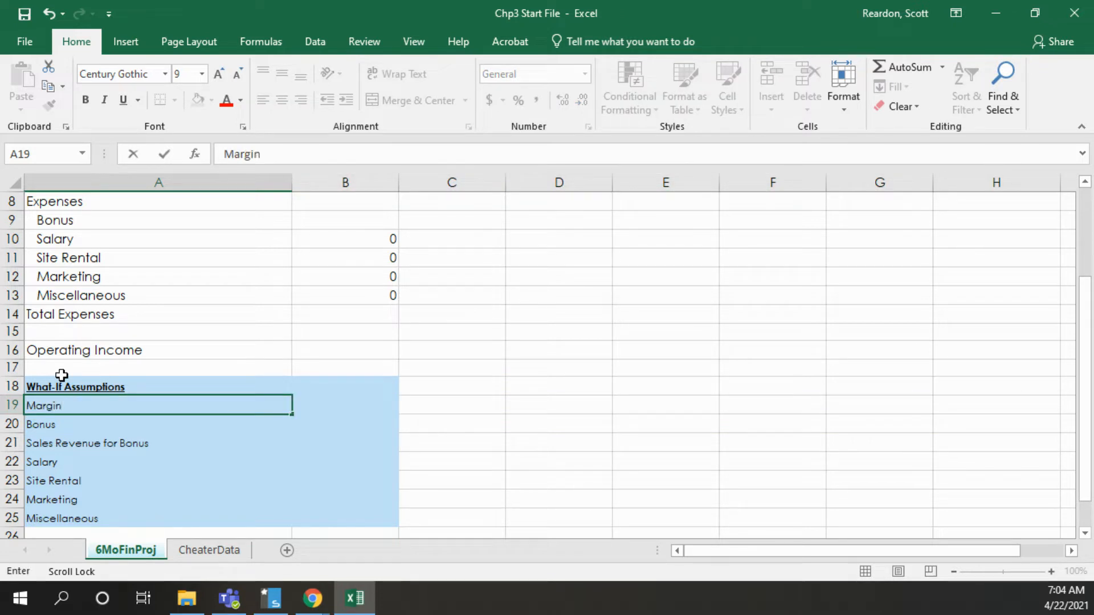
key("Return")
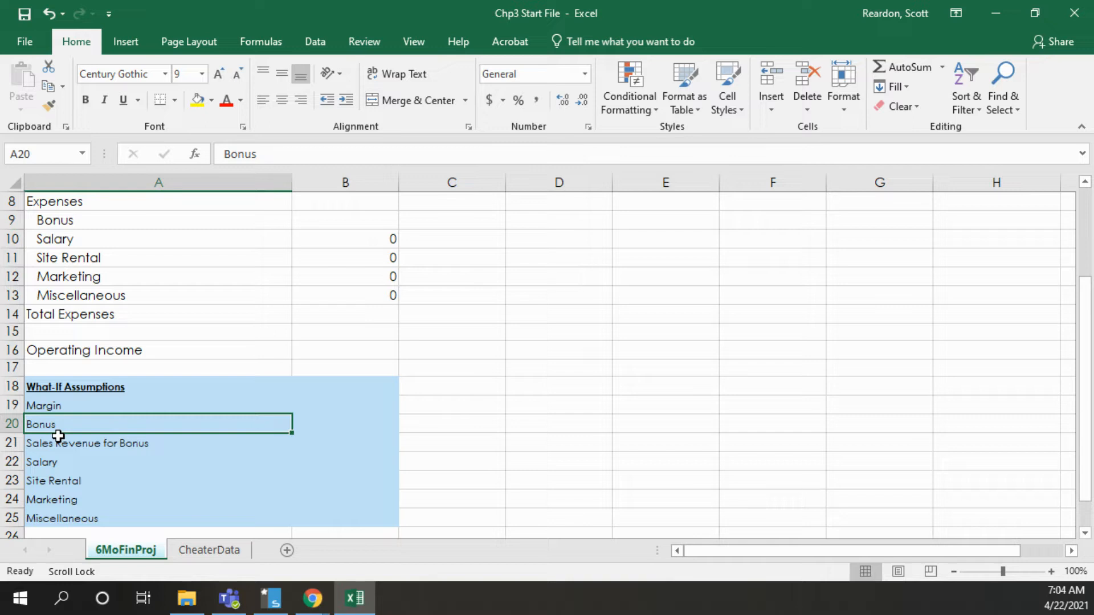
Copy the assumption values in B19:B25 of the CheaterData sheet
left_click(214, 553)
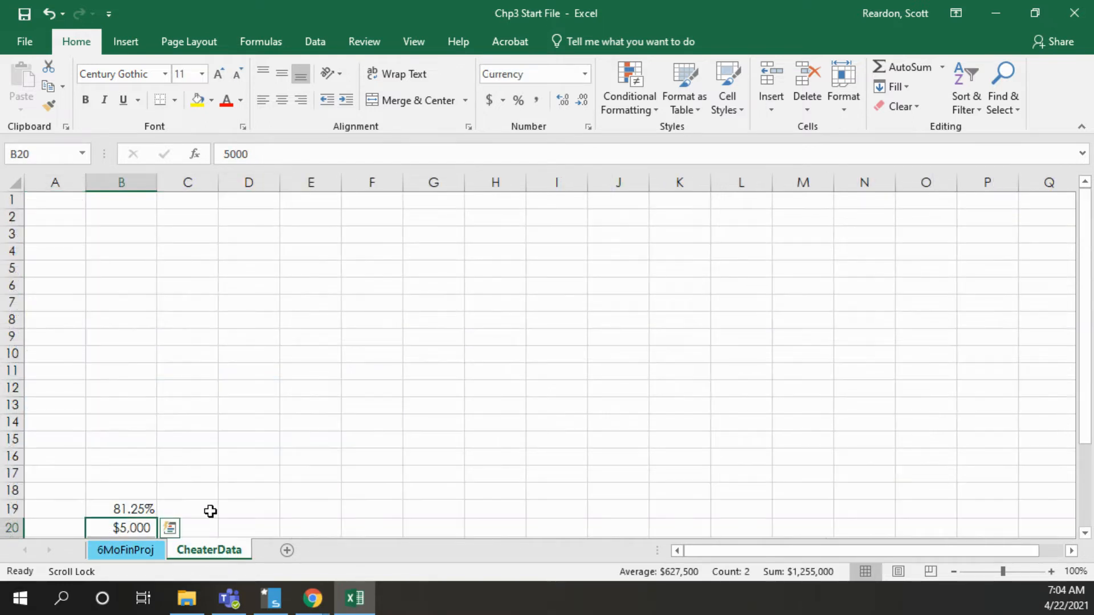
scroll(607, 471, "down", 2)
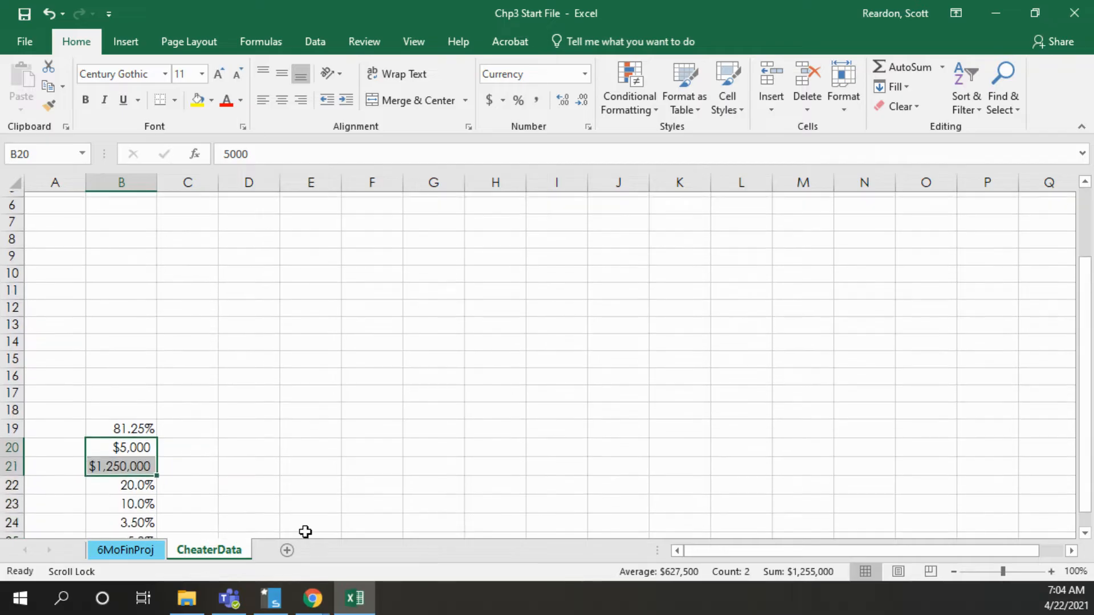
left_click_drag(1087, 371, 1079, 419)
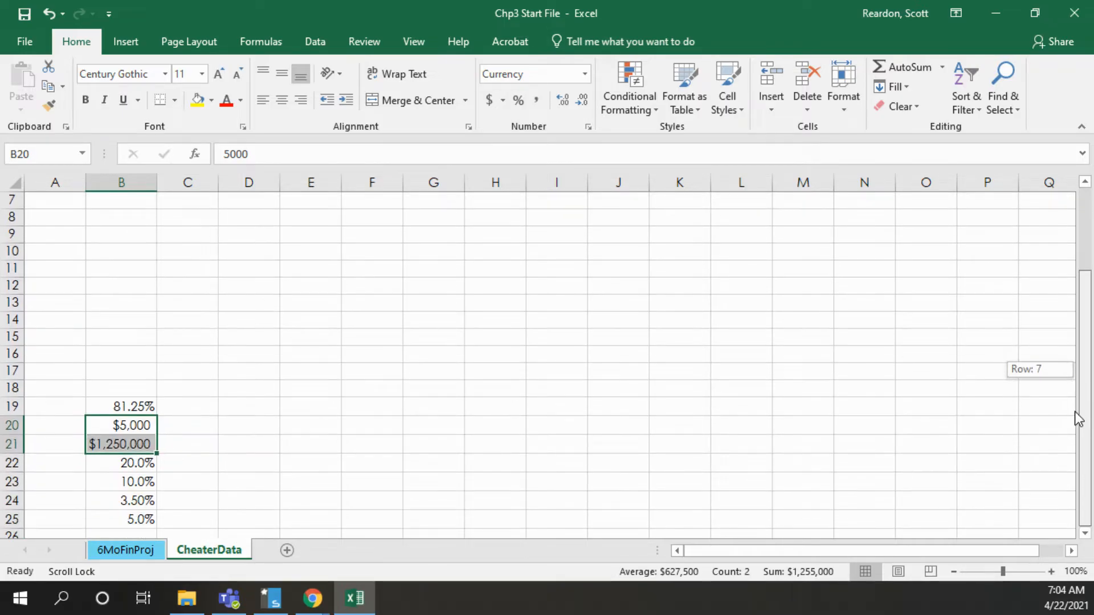
left_click_drag(135, 408, 120, 515)
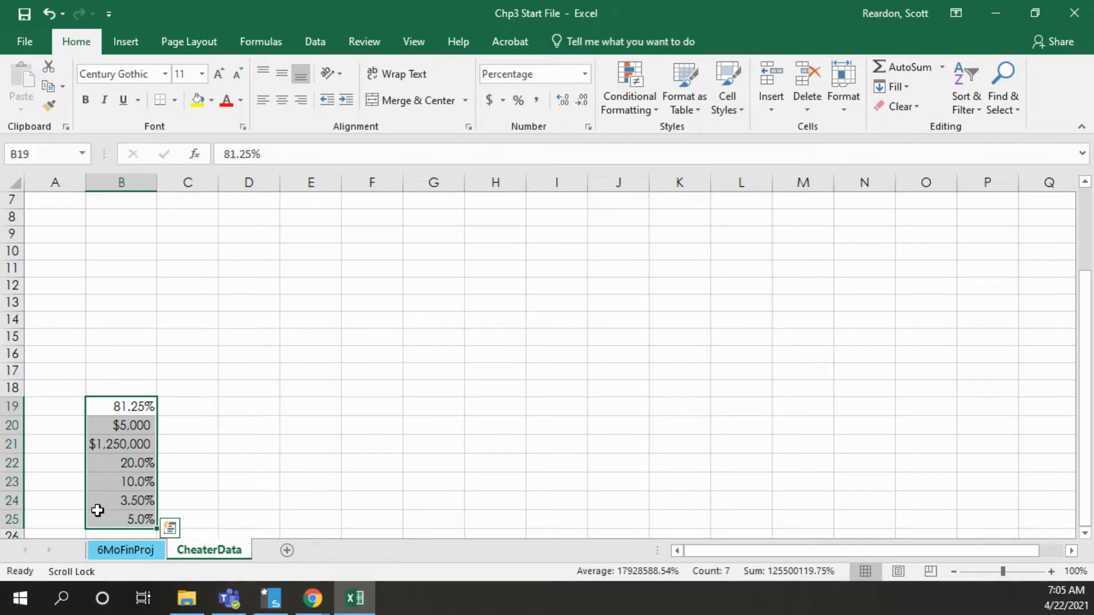
key("ctrl+c")
Paste the copied values into B19:B25 of the 6MoFinProj sheet, keeping only formulas and number formatting
left_click(118, 551)
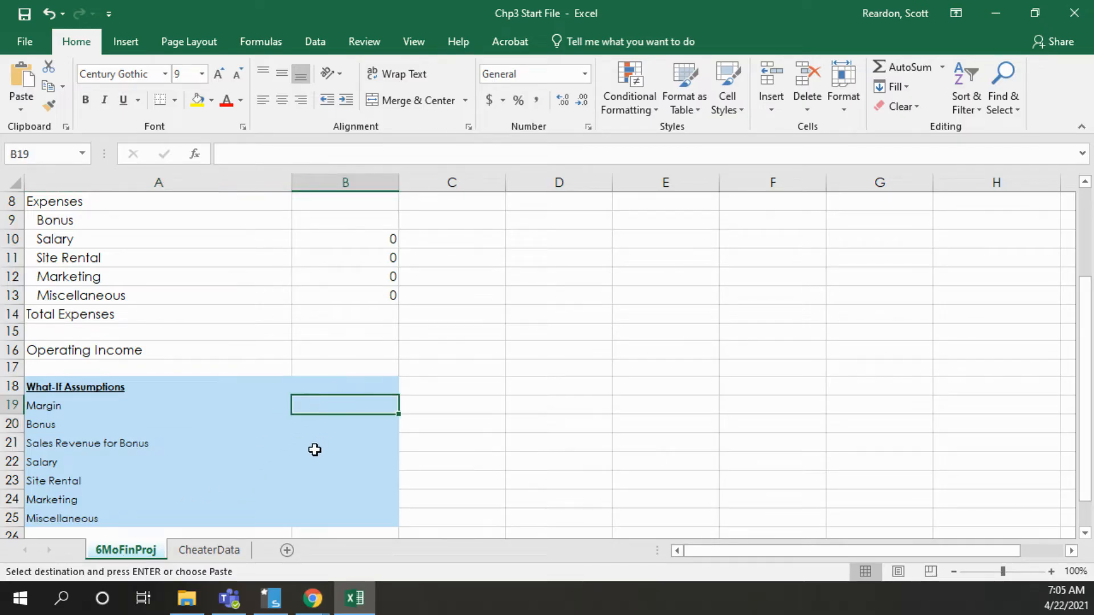
key("ctrl+v")
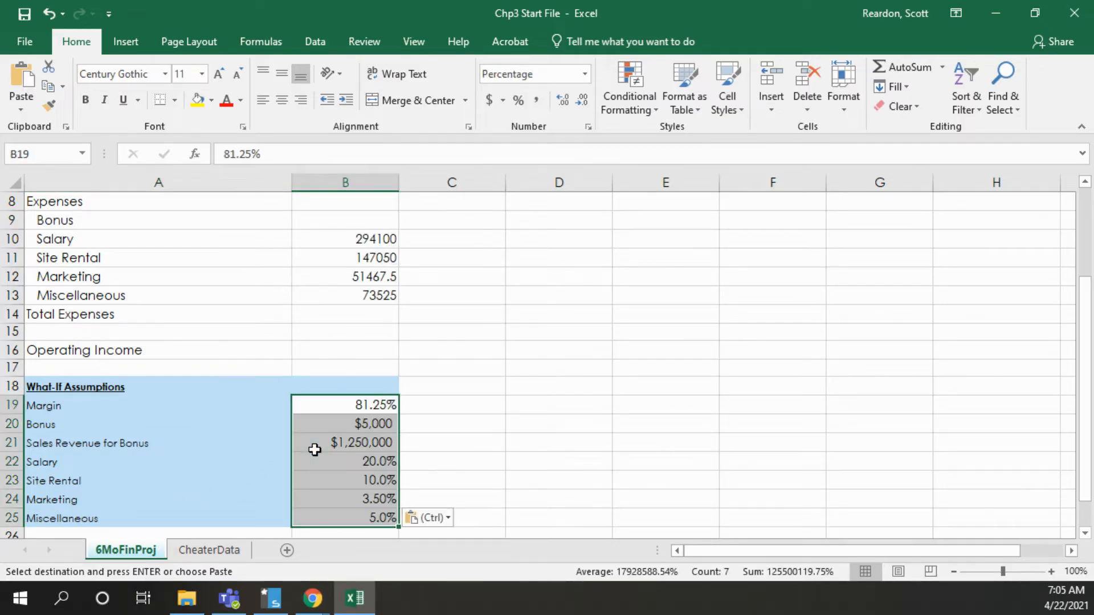
left_click(448, 519)
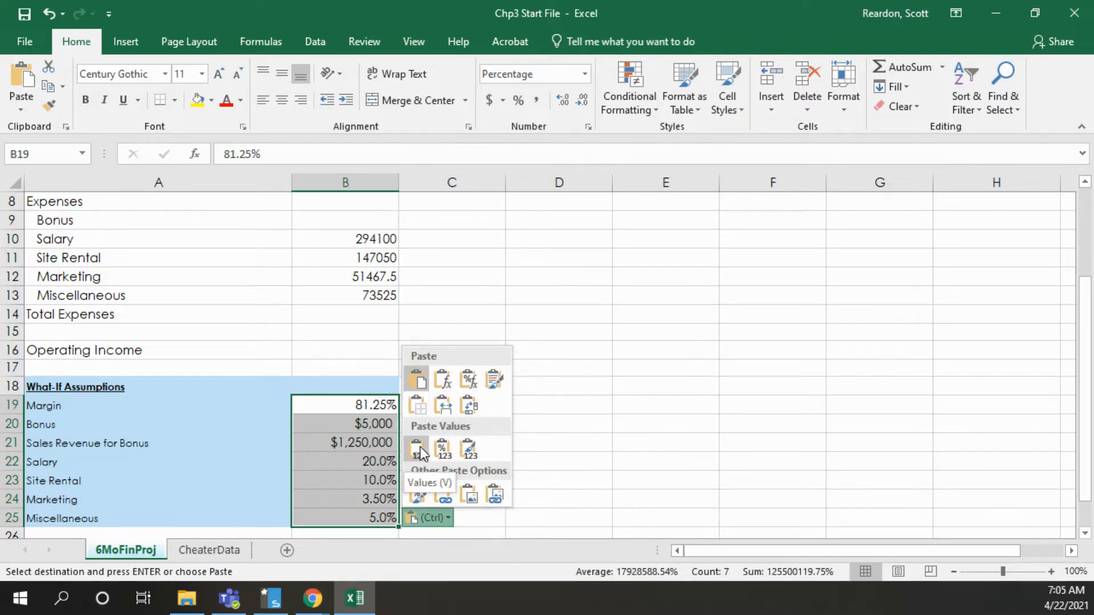
left_click(466, 383)
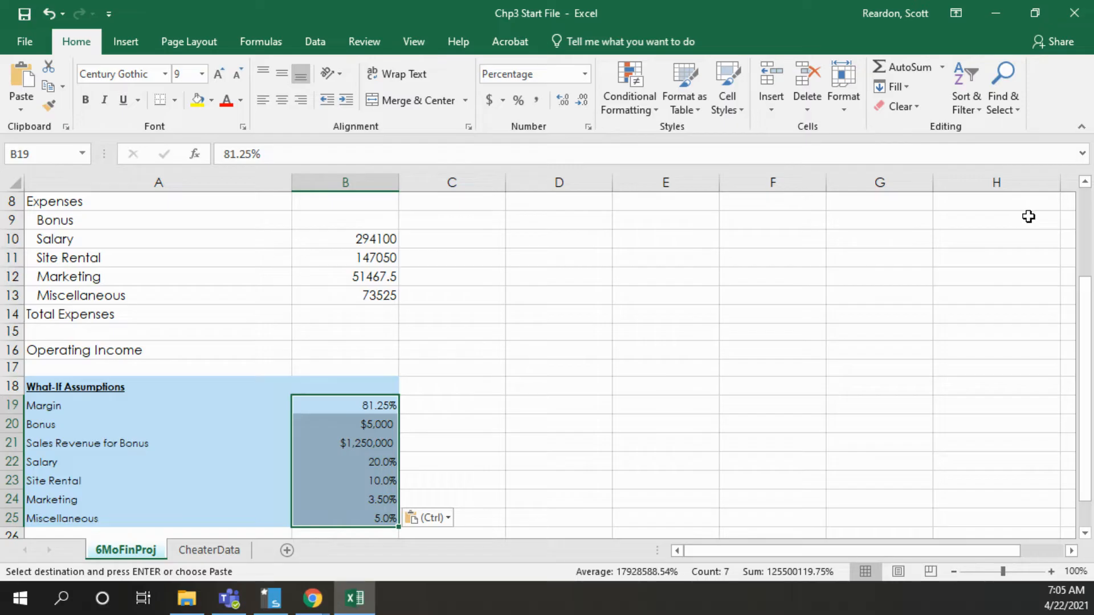
Search for the NOW function and insert it in cell H1
left_click(1087, 204)
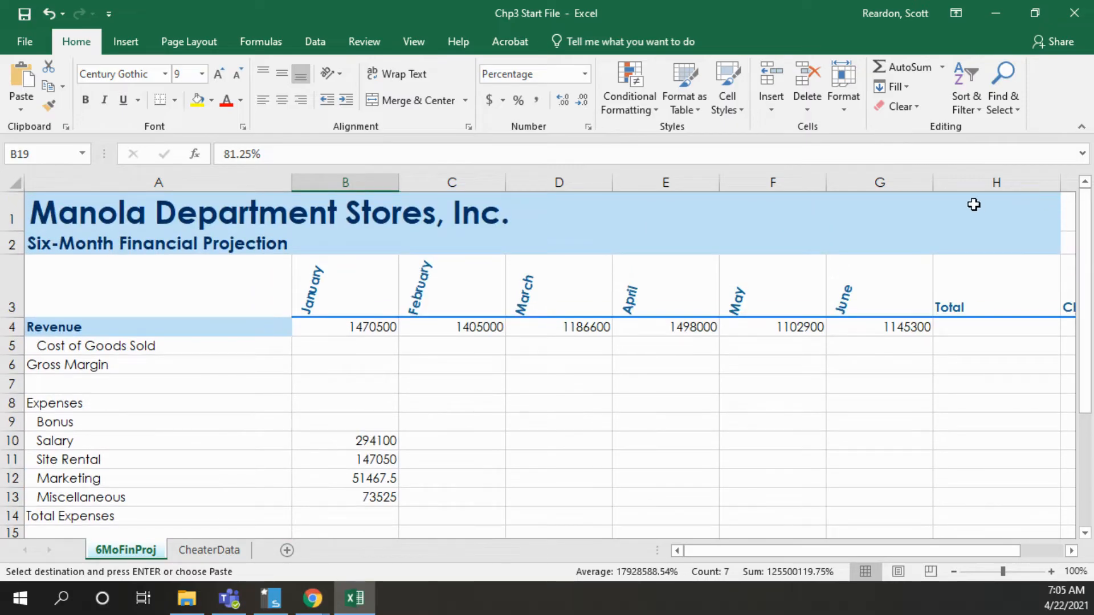
left_click(974, 204)
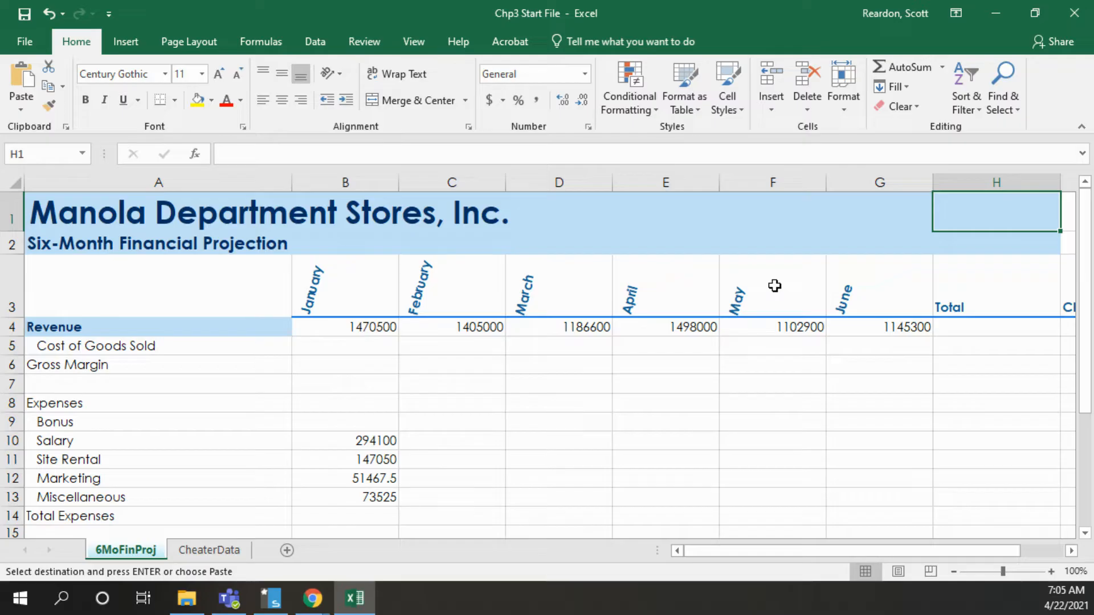
left_click(194, 154)
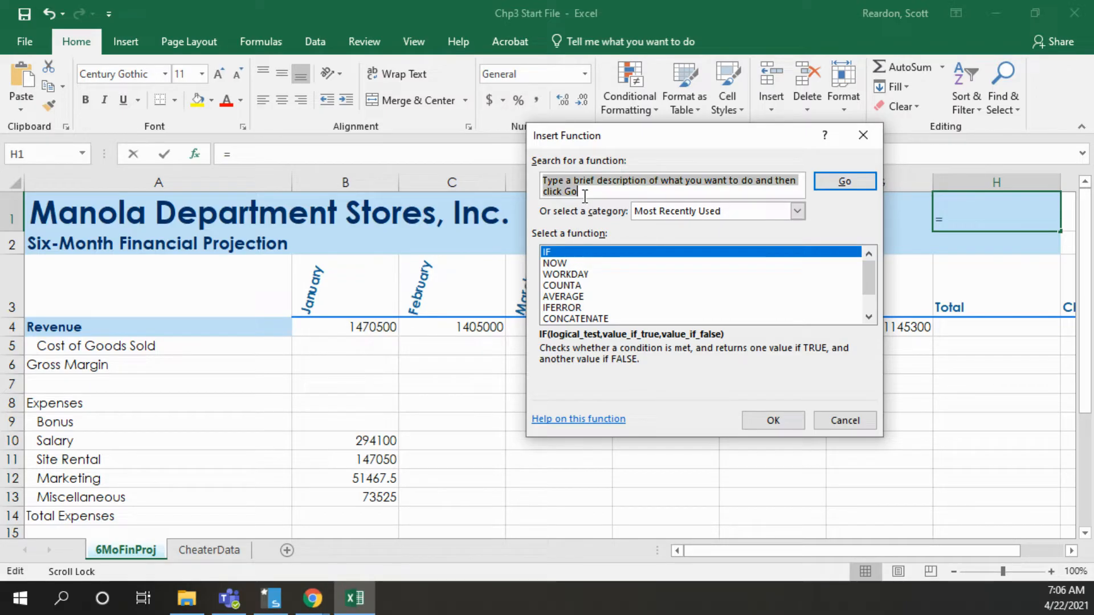
type("now")
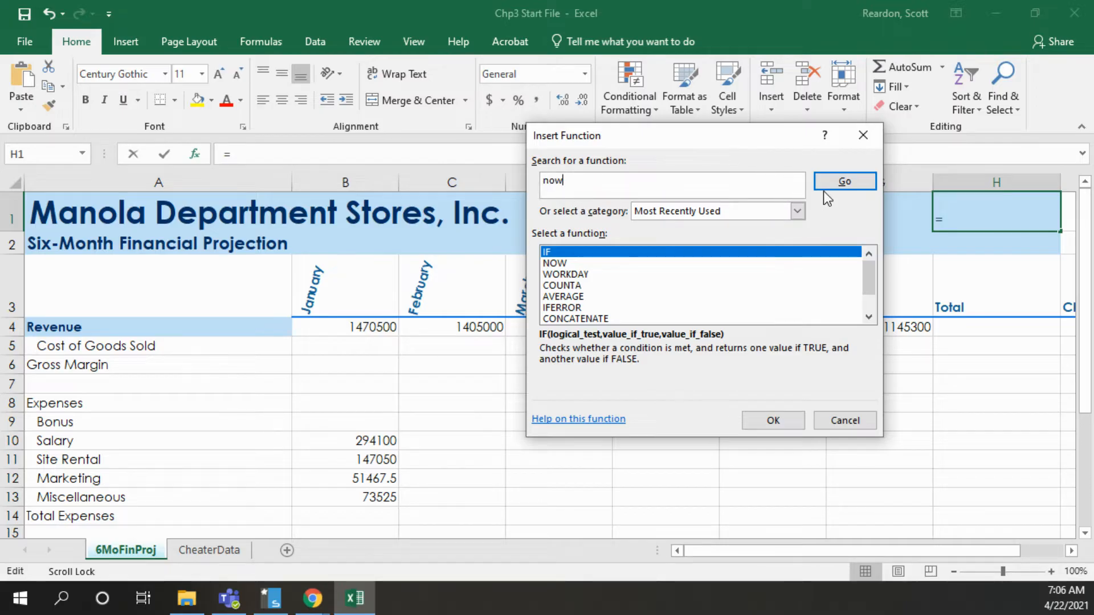
left_click(841, 185)
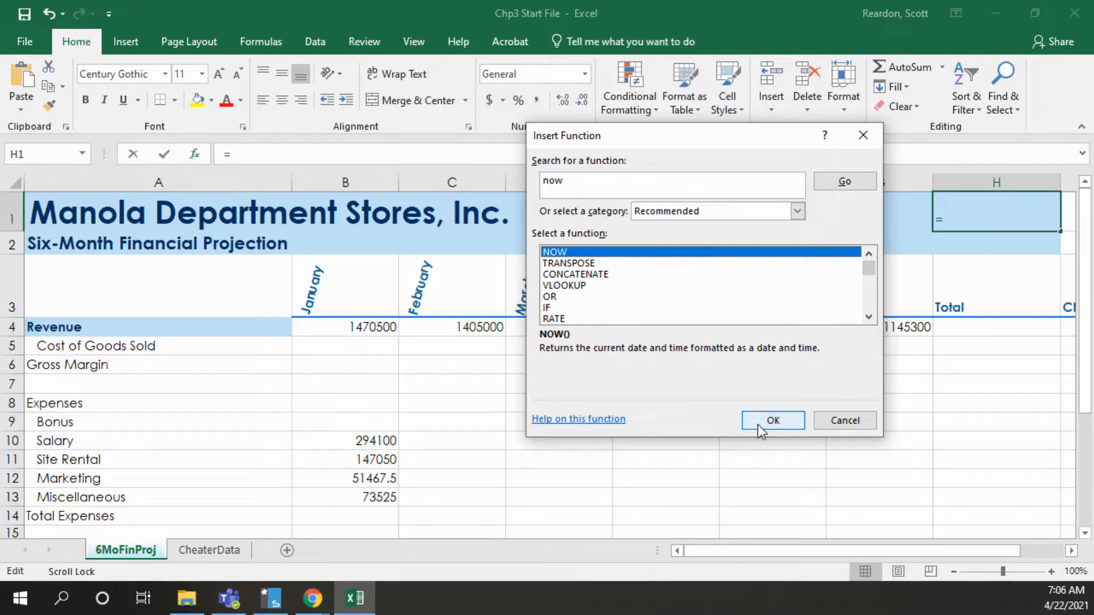
left_click(773, 421)
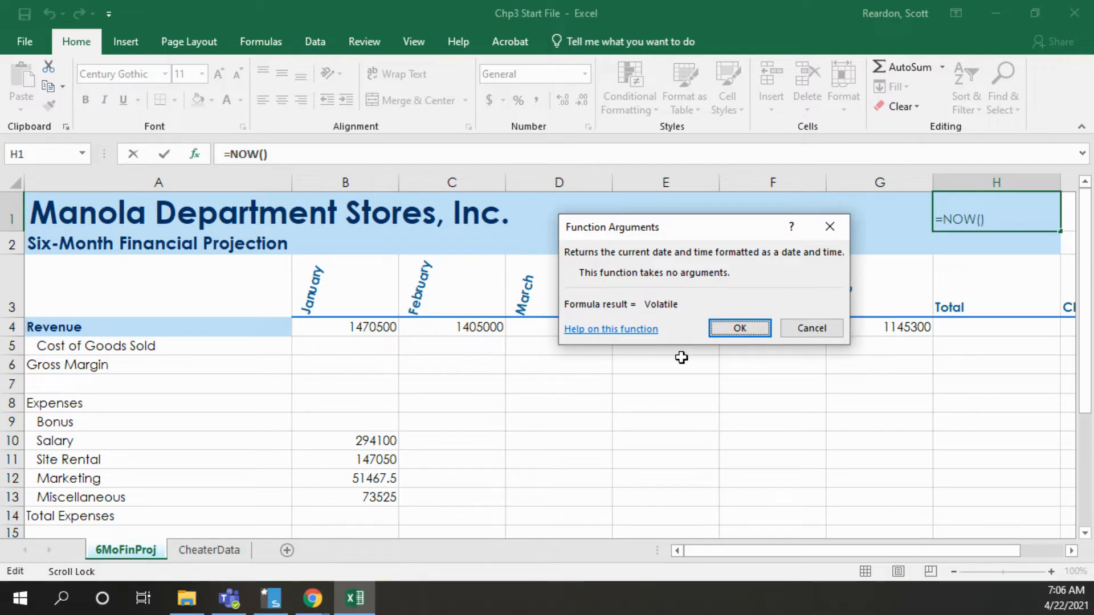
left_click(732, 334)
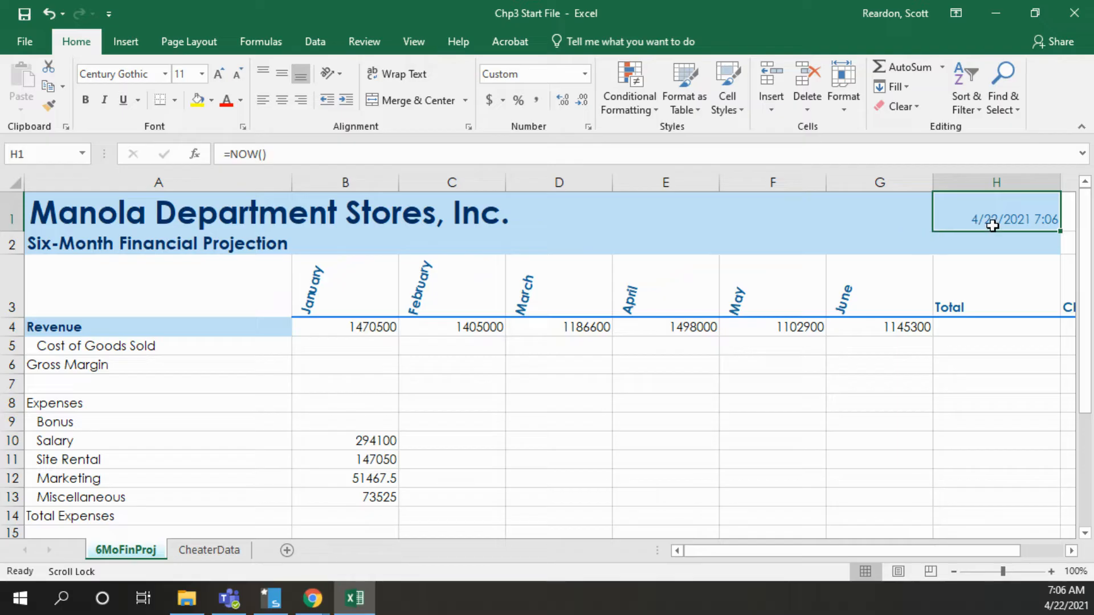
Format the date in H1 with the Date type 2012-03-14
left_click(587, 127)
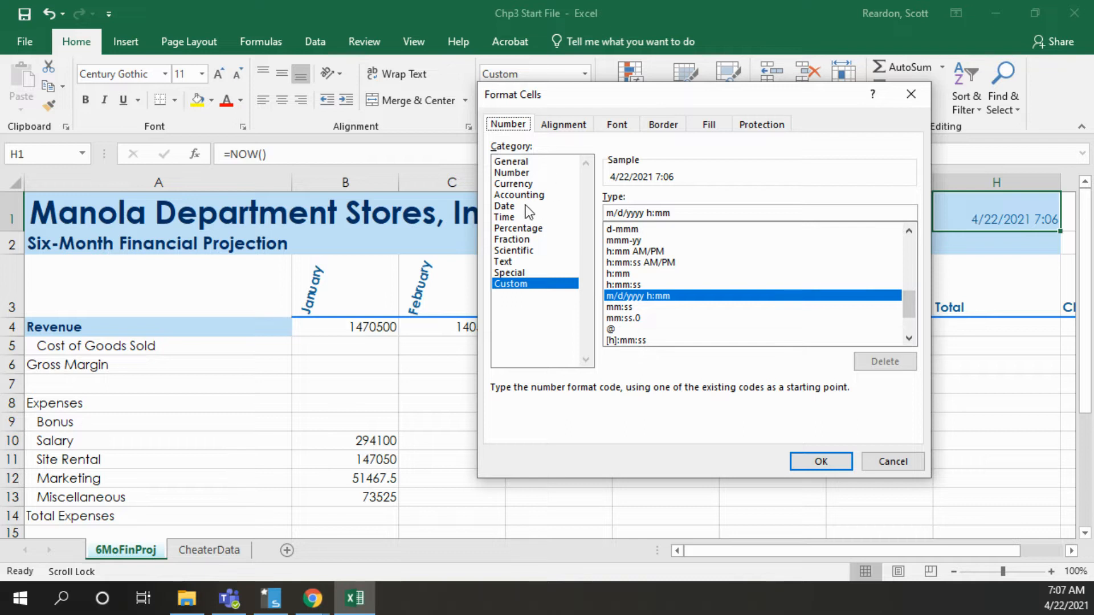
left_click(504, 206)
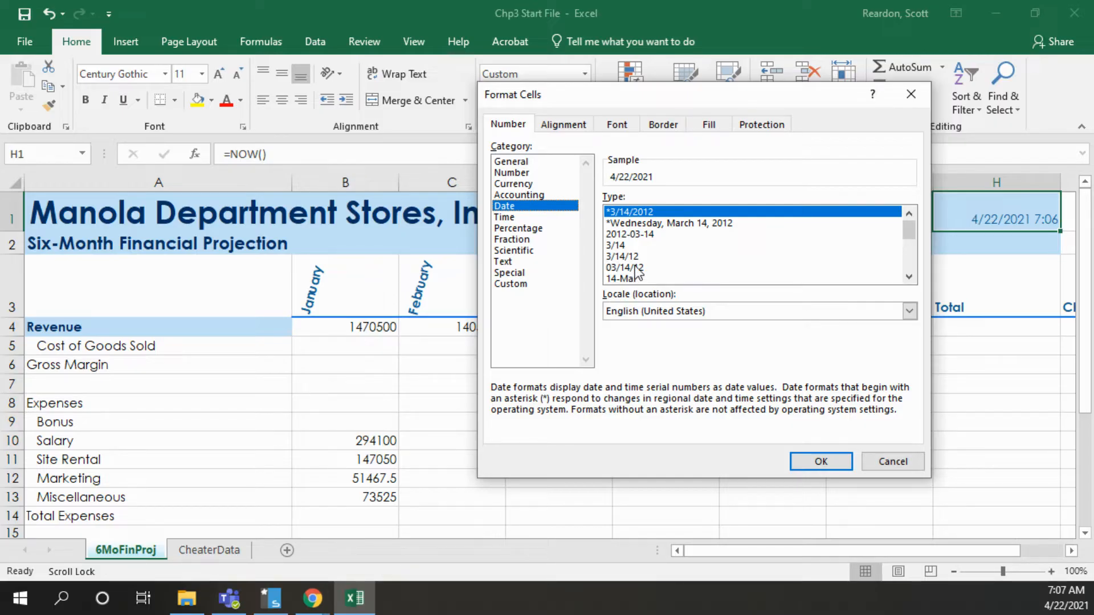
left_click(633, 236)
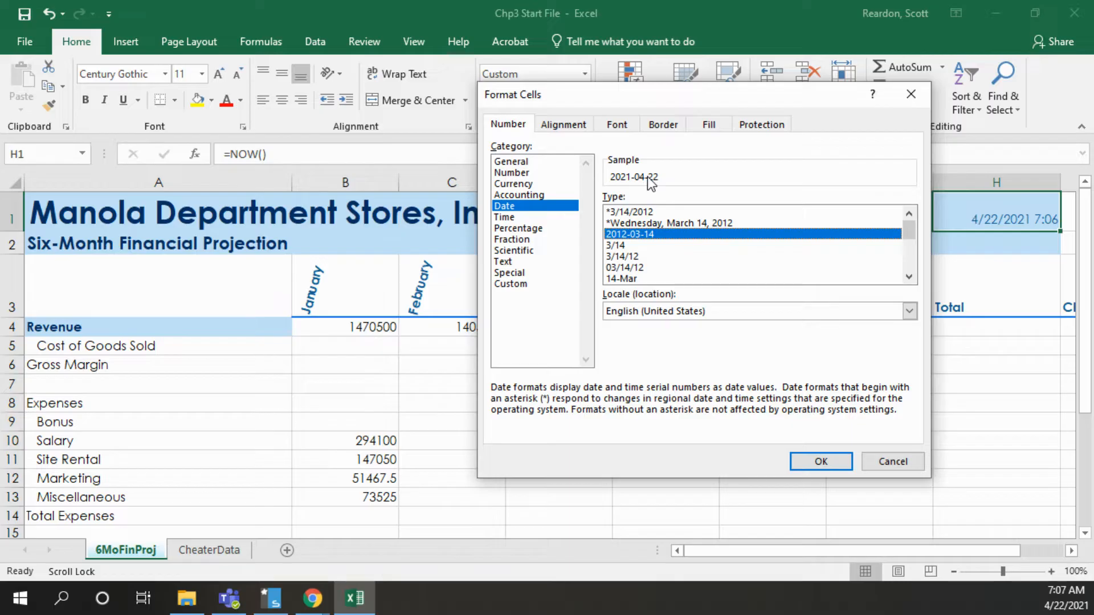
left_click(798, 462)
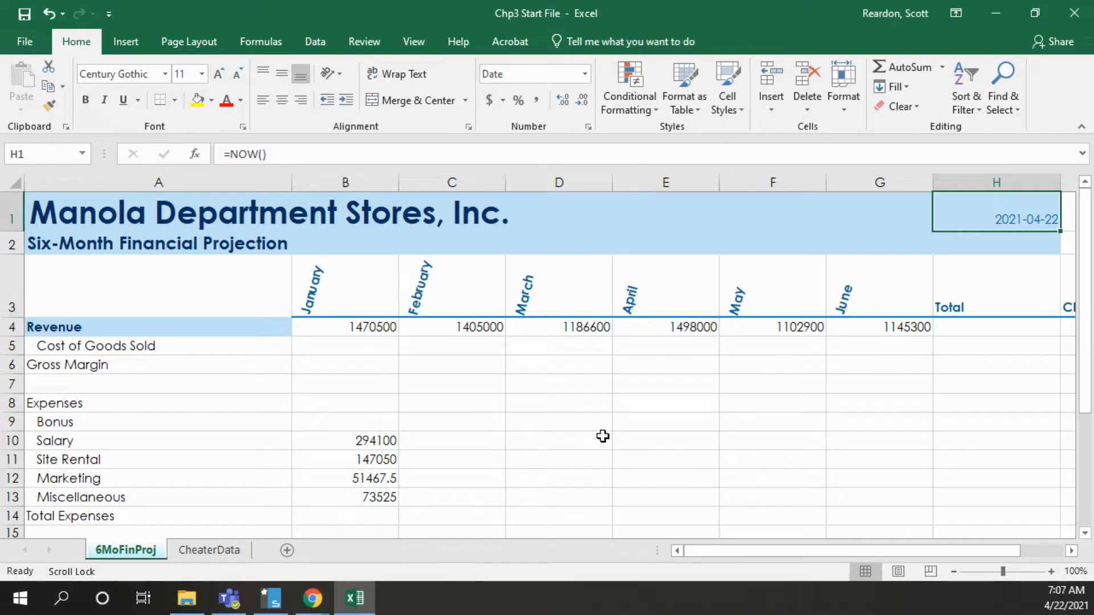
Enter the January Cost of Goods Sold formula =B4*(1-$B$19) in B5, with an absolute reference to the Margin assumption
left_click(349, 347)
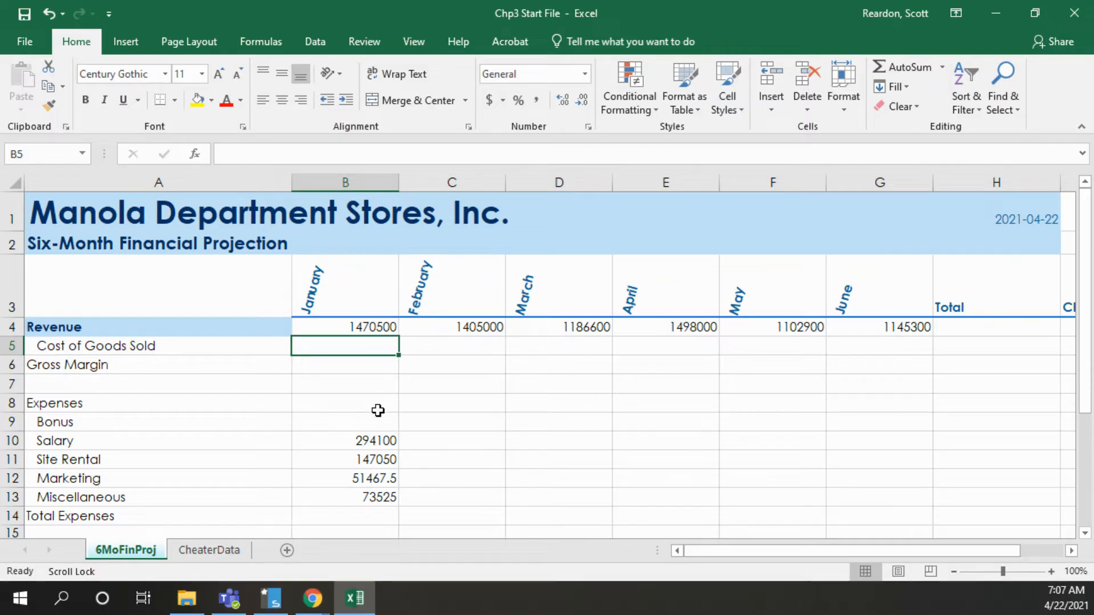
type("=")
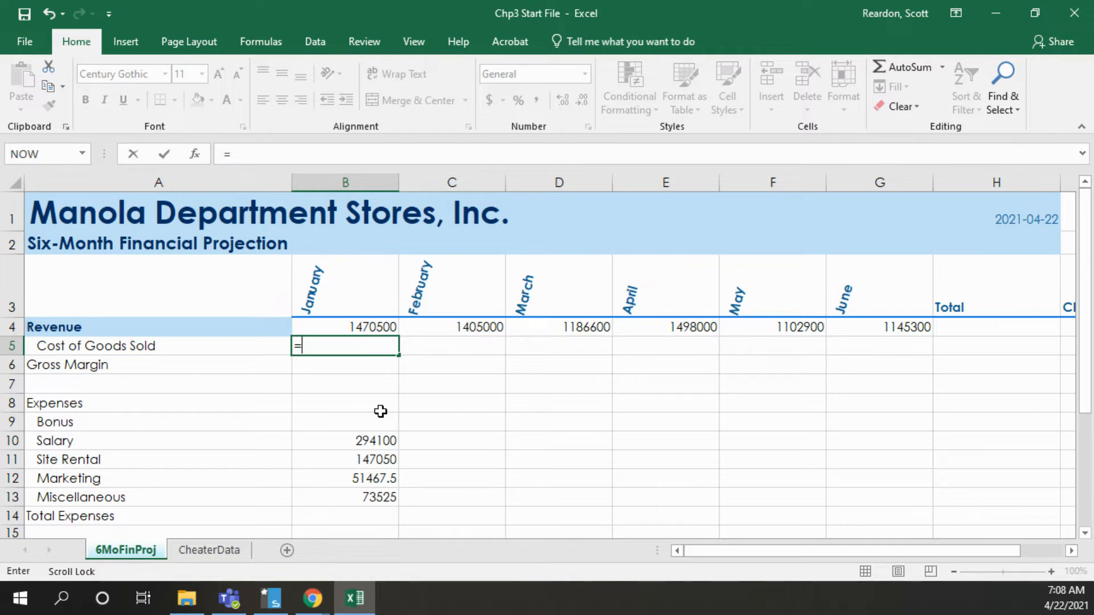
left_click(353, 322)
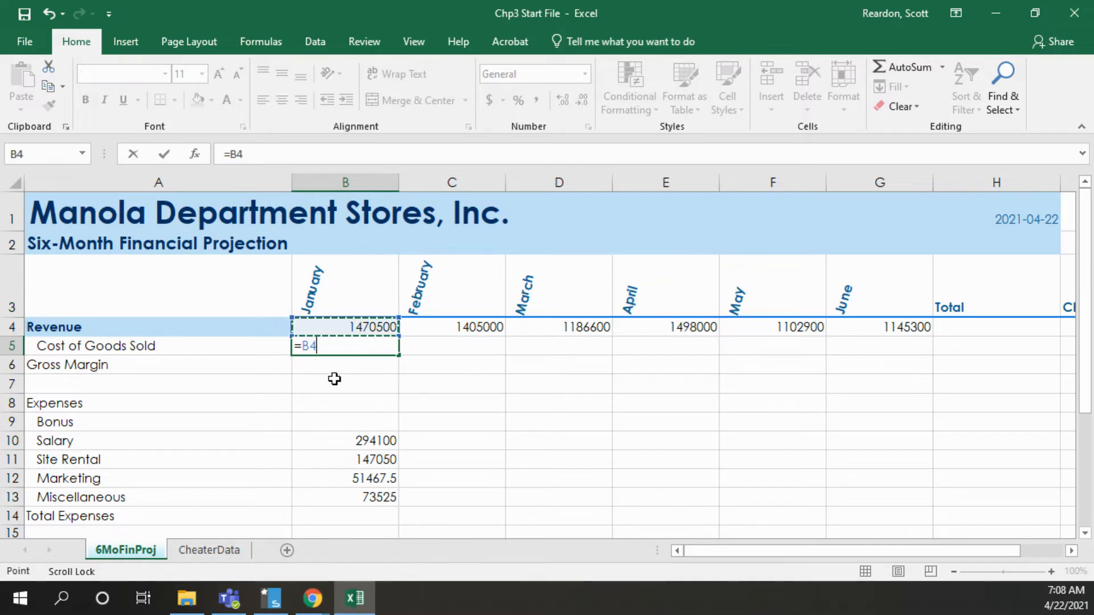
type("*")
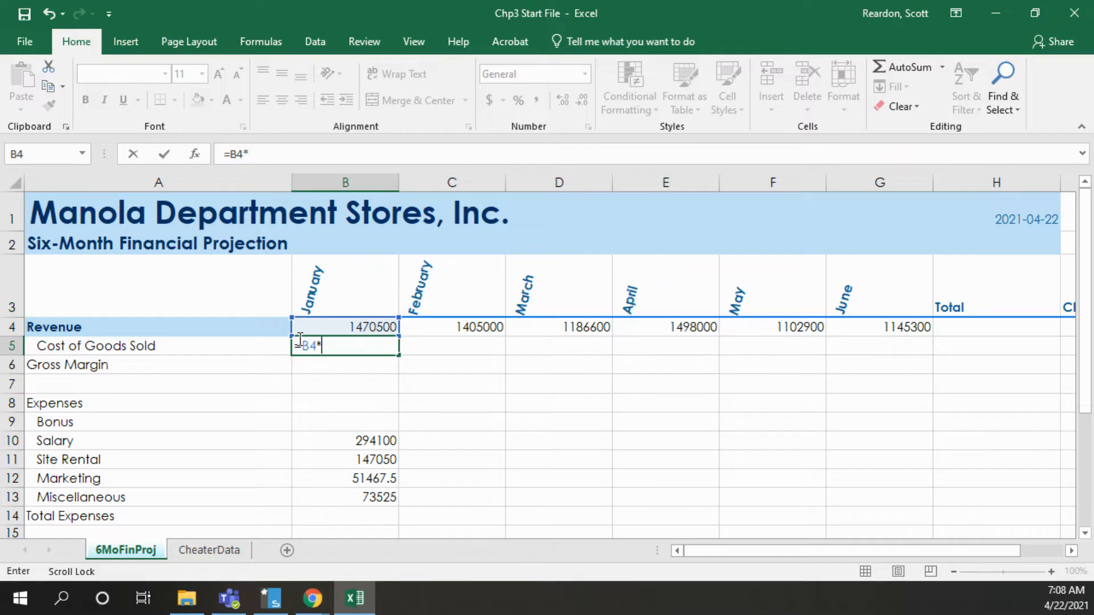
type("(1-")
left_click_drag(1088, 328, 1089, 428)
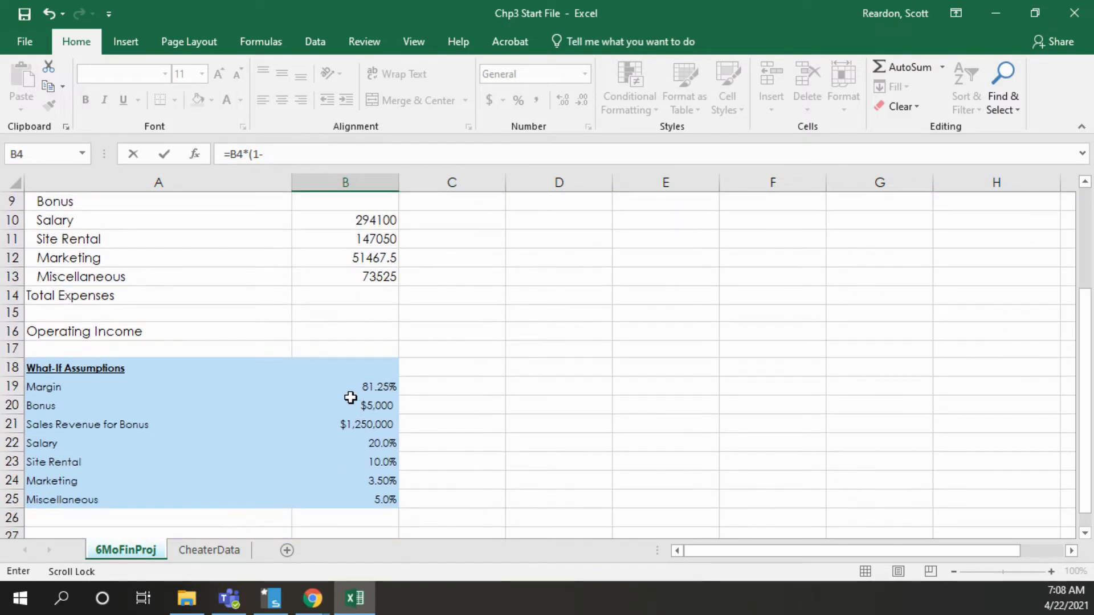
left_click(362, 390)
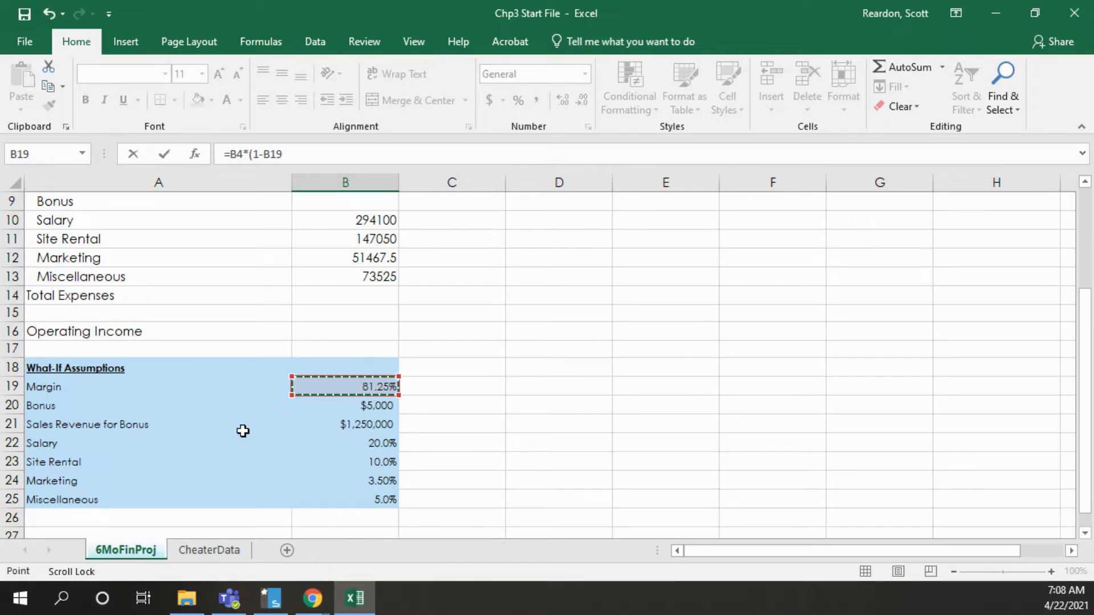
left_click_drag(1077, 336, 1062, 305)
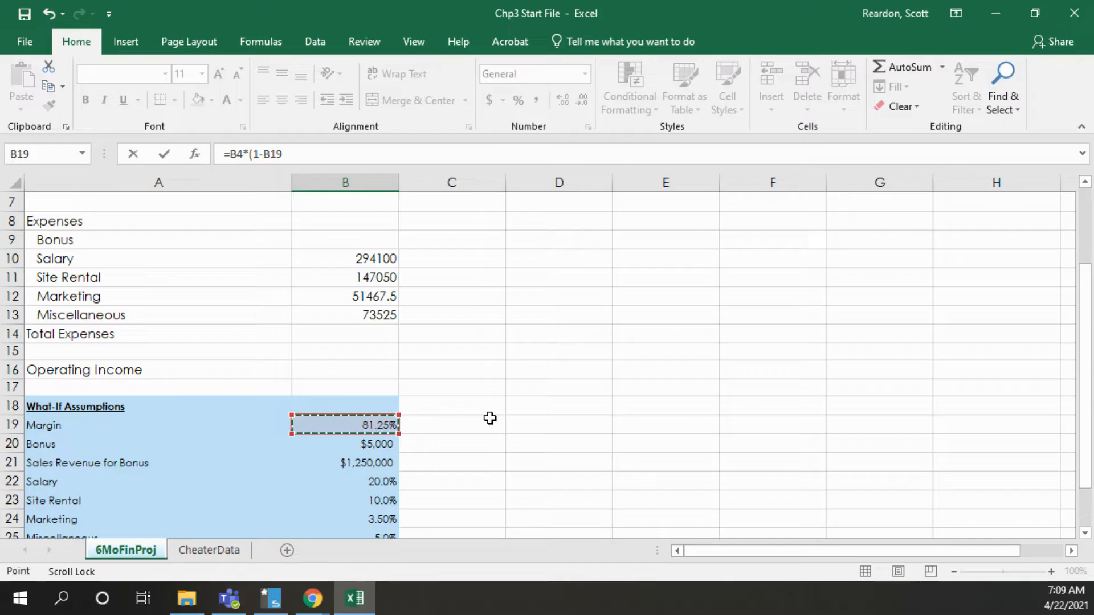
left_click_drag(1085, 336, 1086, 290)
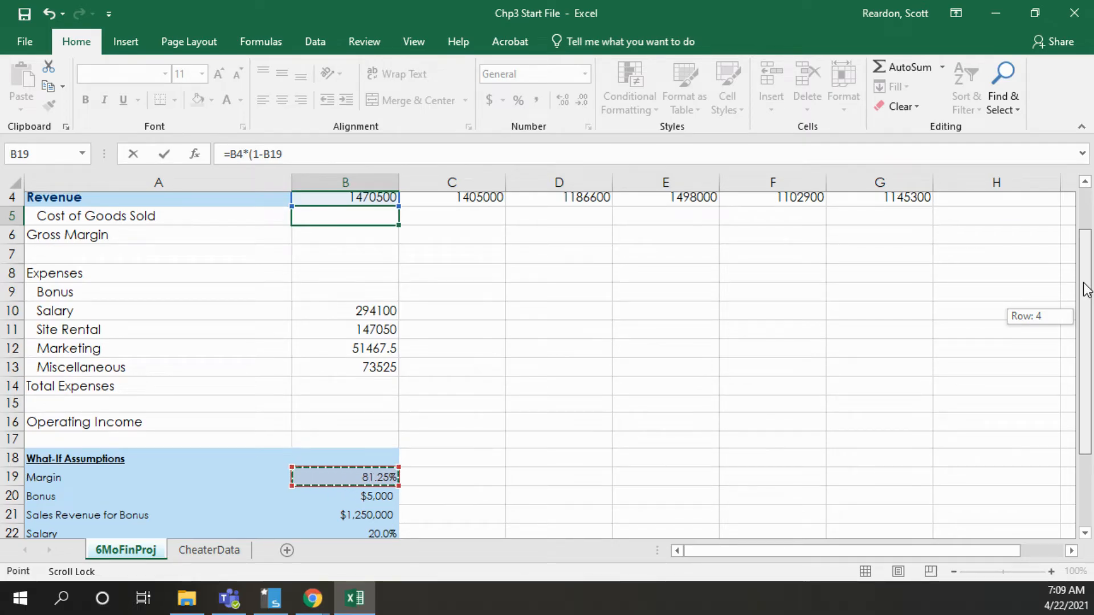
left_click_drag(1086, 289, 1085, 287)
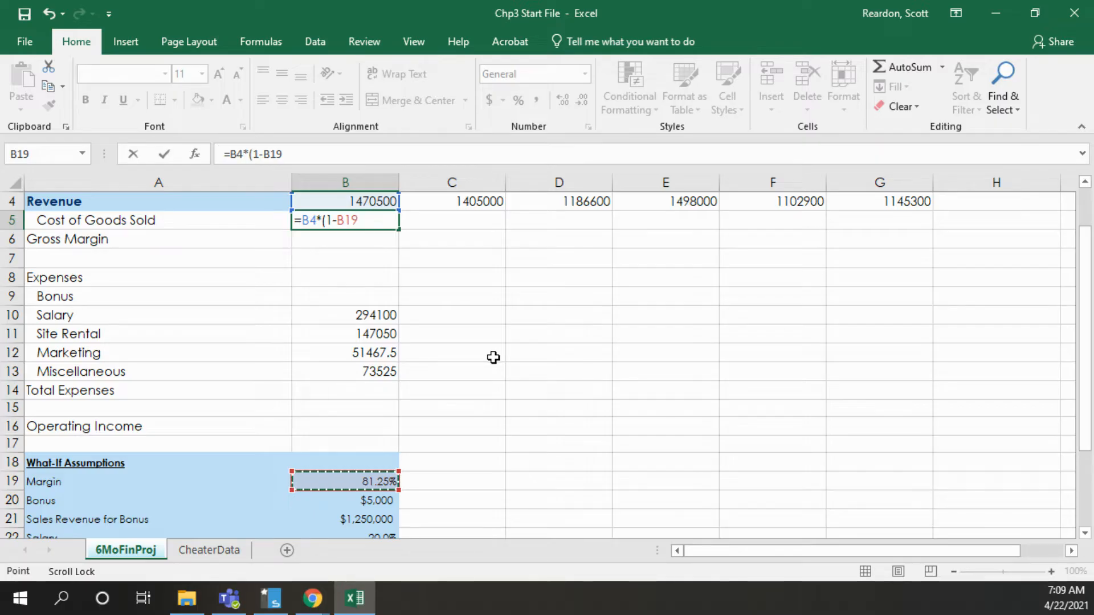
key("F4")
type(")")
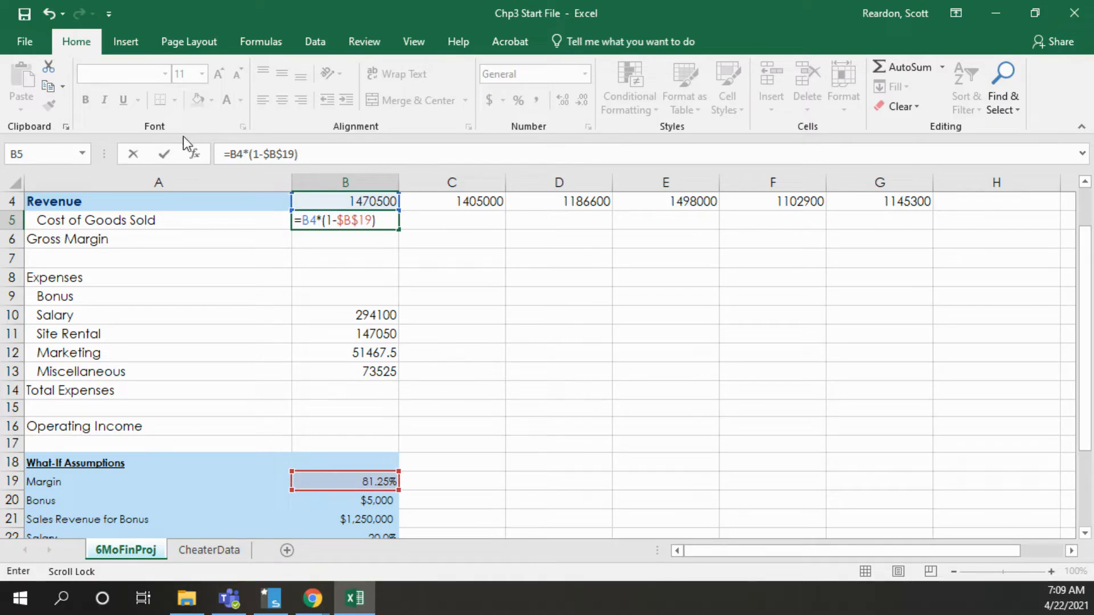
left_click(164, 155)
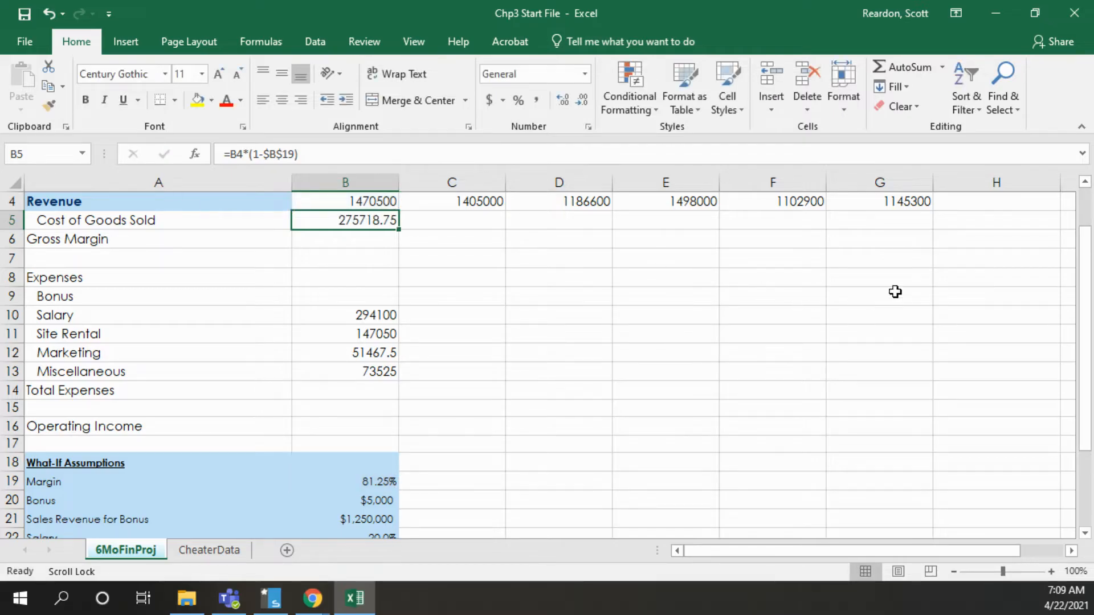
Calculate the January Gross Margin in B6 with the formula =B4-B5
scroll(1089, 245, "up", 1)
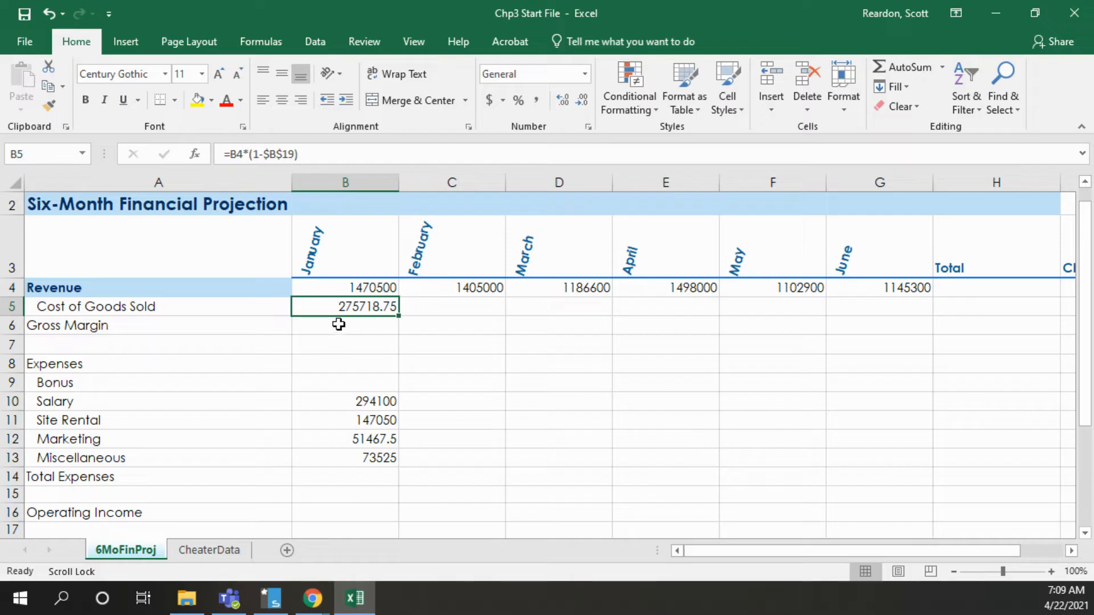
left_click(339, 325)
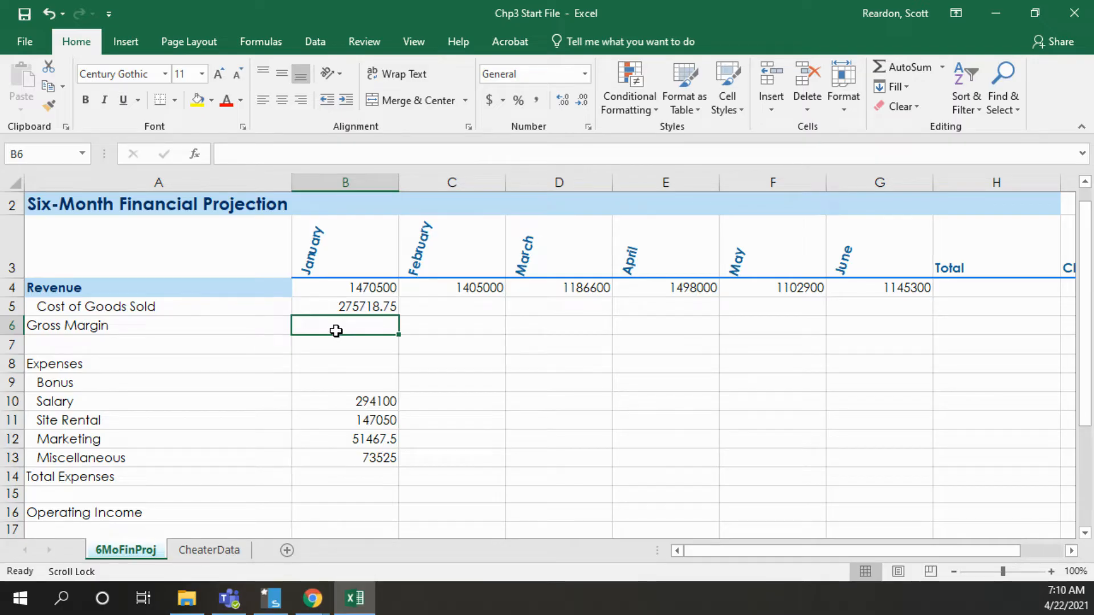
type("=")
left_click(355, 289)
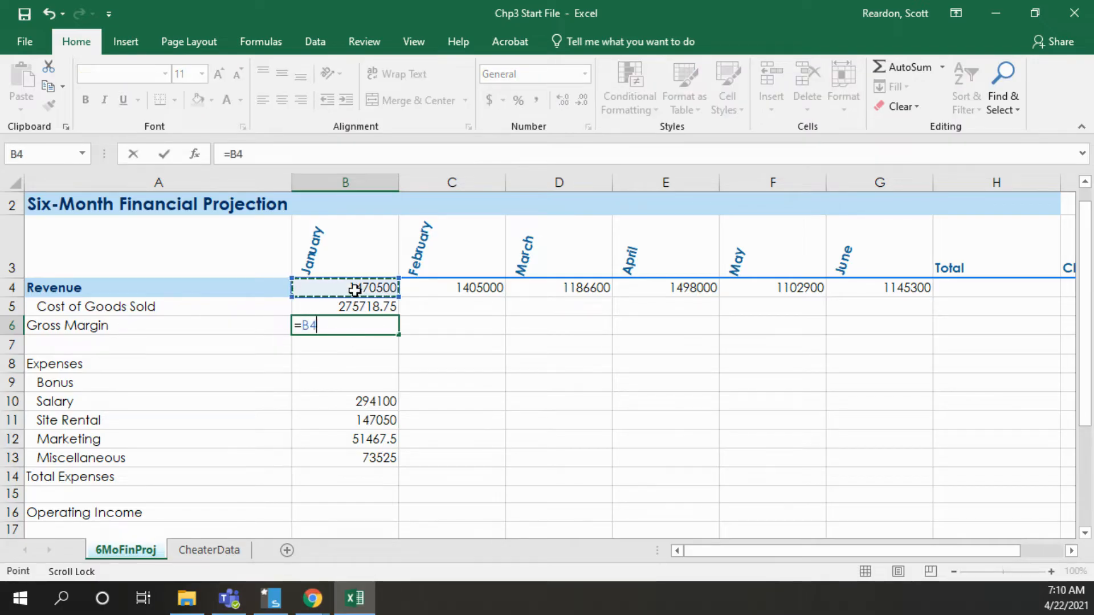
type("-")
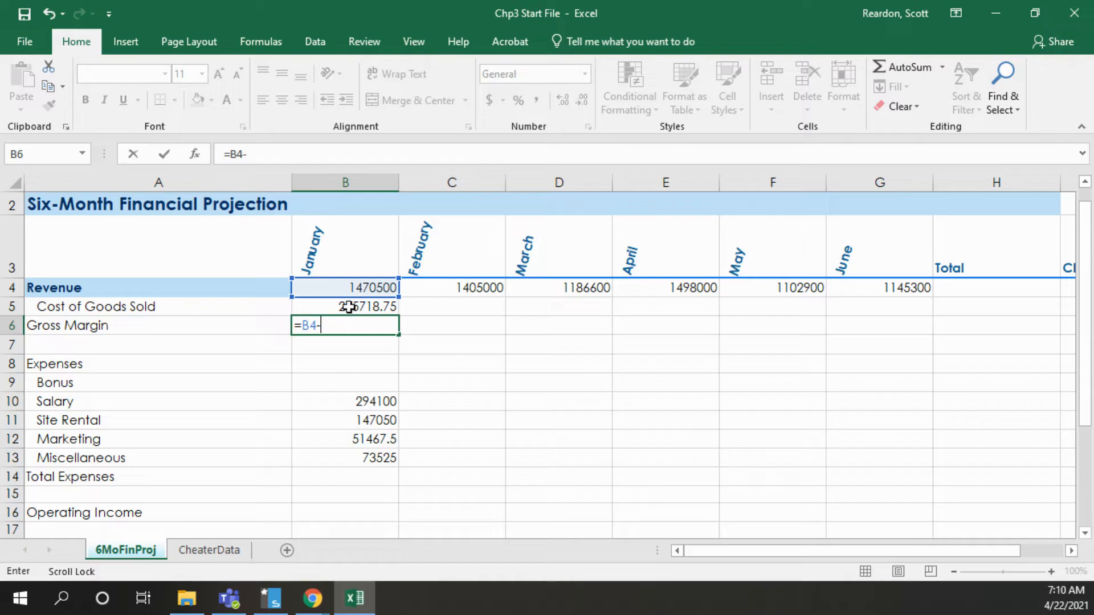
left_click(350, 306)
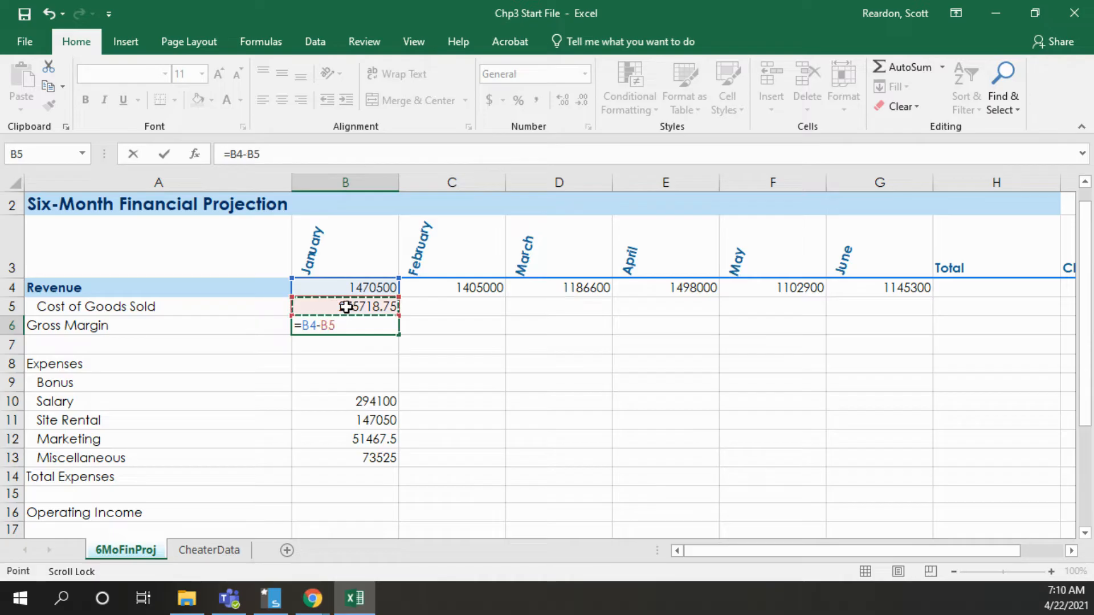
left_click(163, 154)
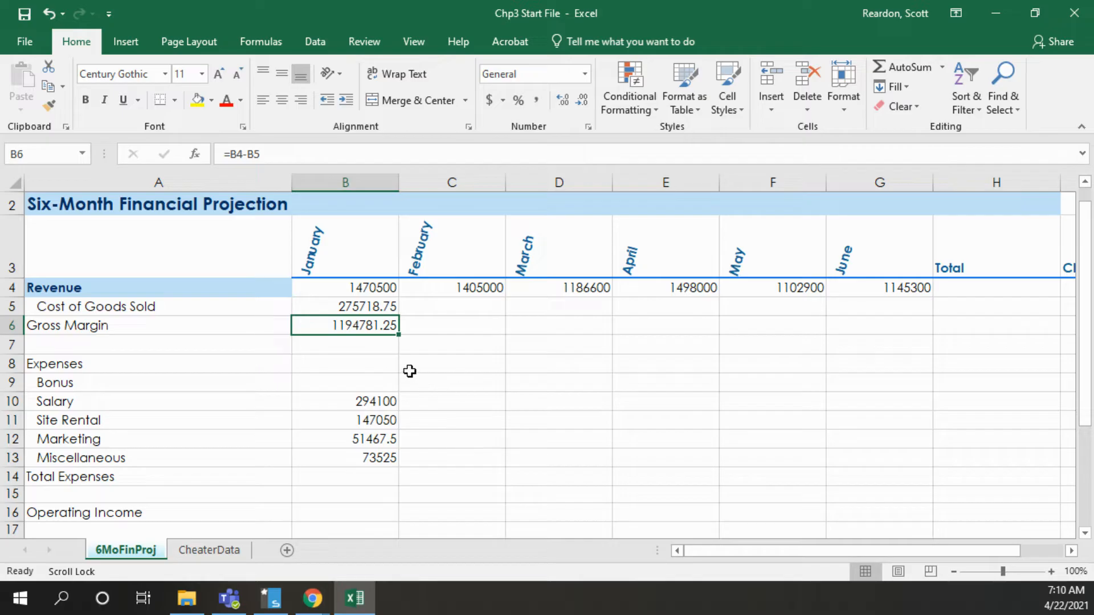
Start an IF function for the January Bonus in B9 and open its arguments
left_click(356, 385)
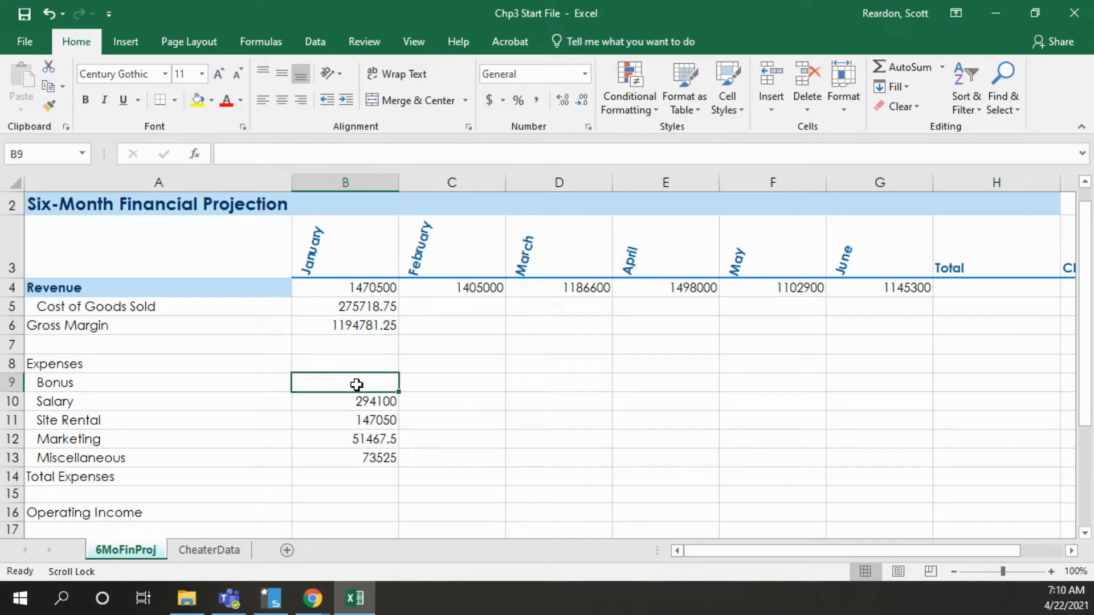
left_click(195, 155)
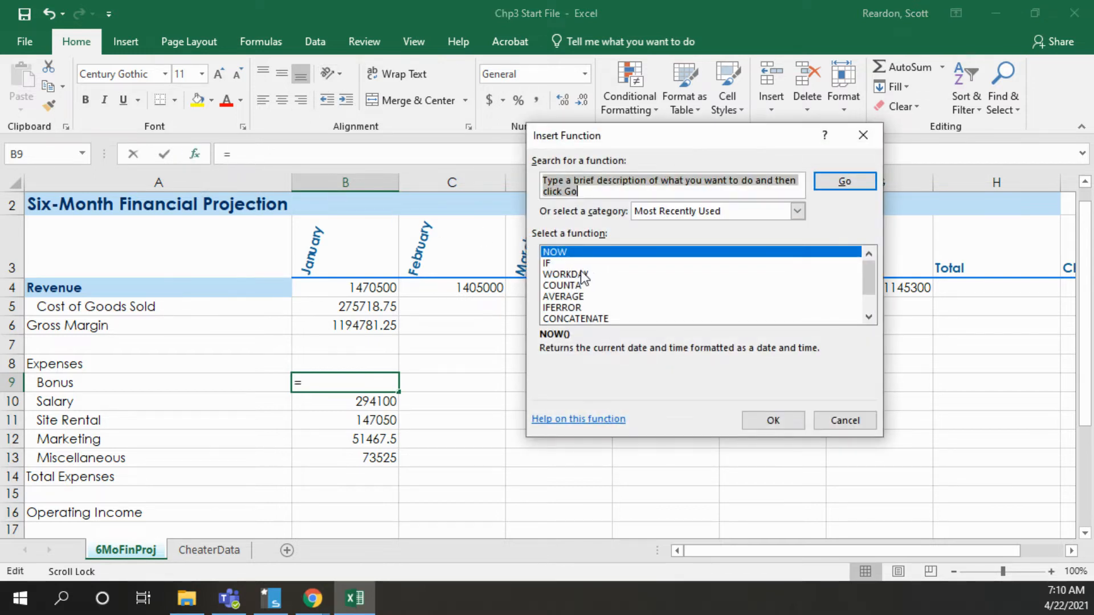
left_click(550, 263)
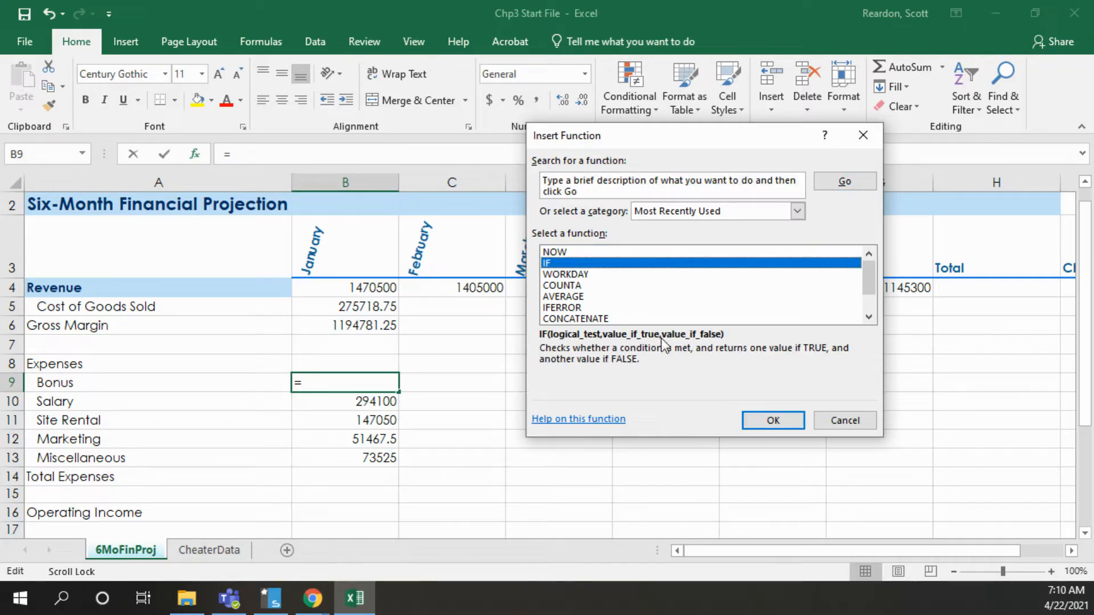
left_click(758, 423)
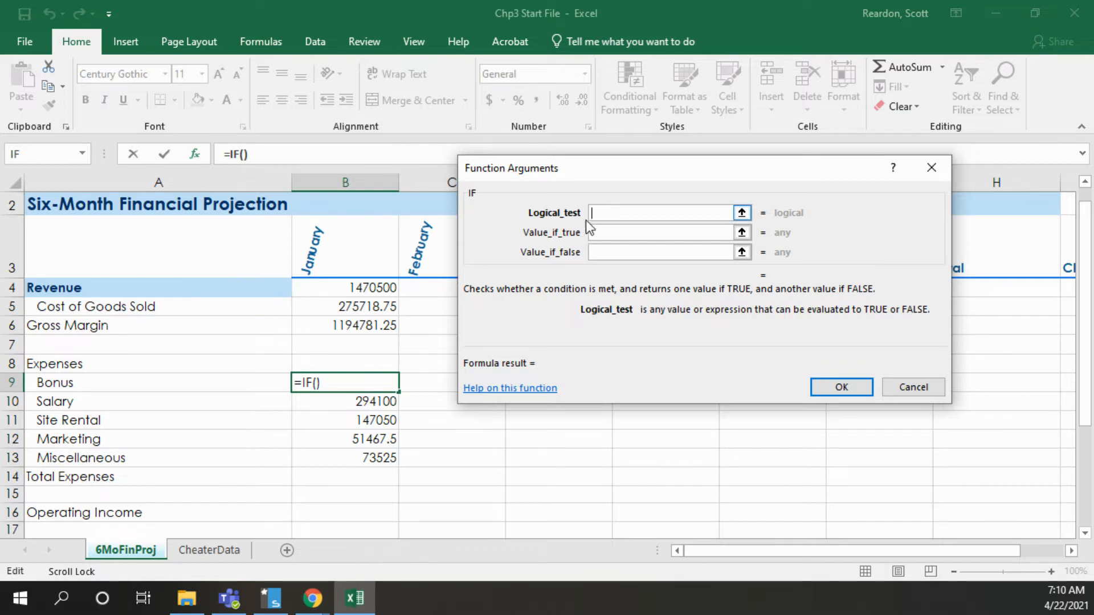
Set the IF function's logical test to B4>=$B$21, comparing January revenue with the absolute Sales Revenue for Bonus cell
left_click(336, 287)
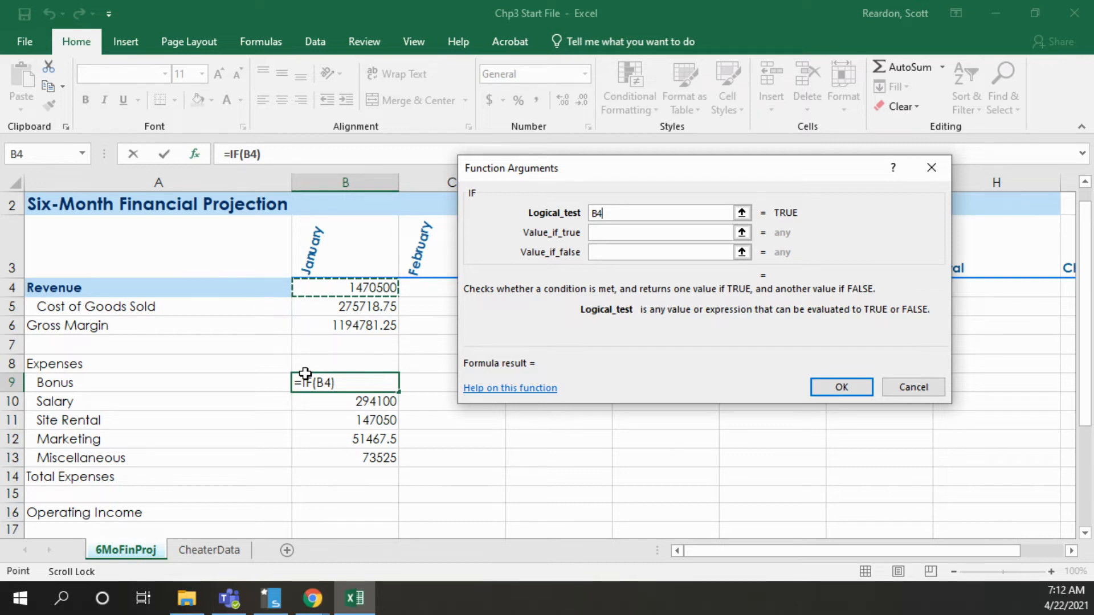
type(">")
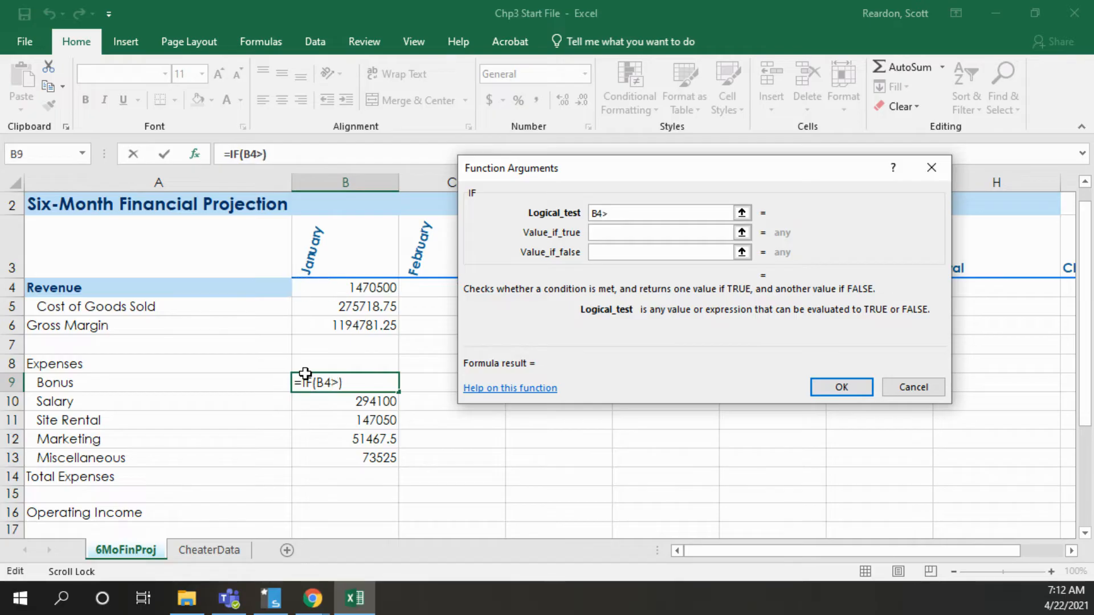
type("=")
left_click_drag(1088, 276, 1089, 344)
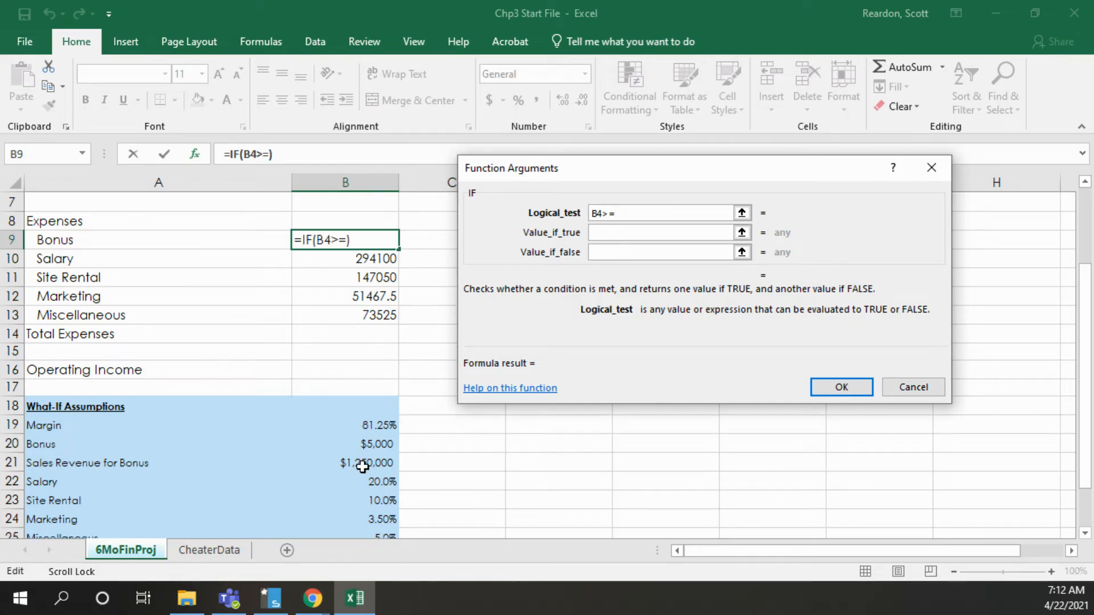
left_click(362, 466)
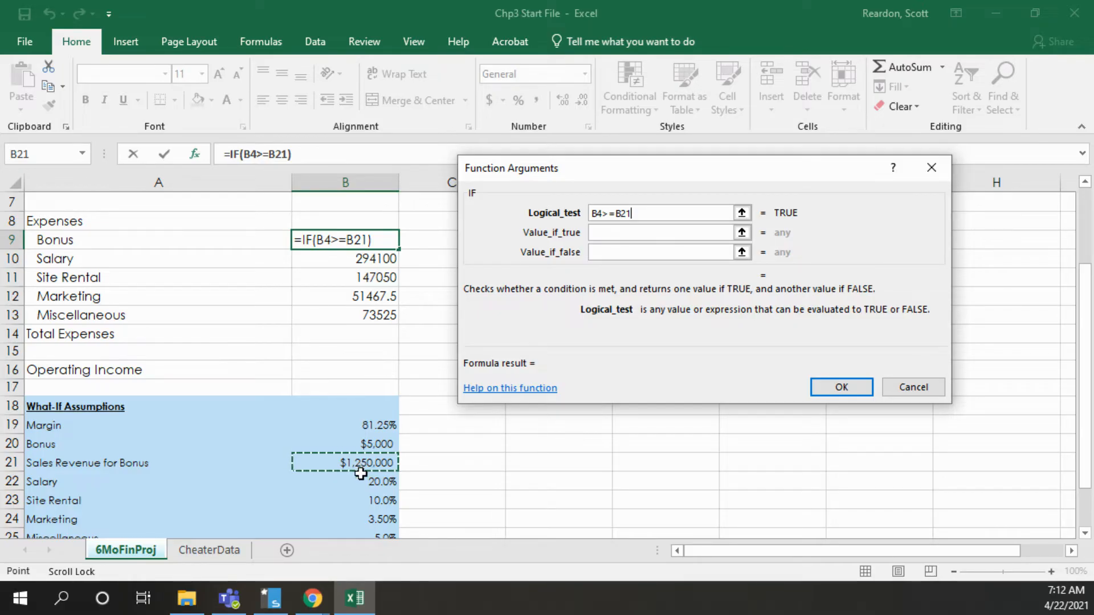
key("F4")
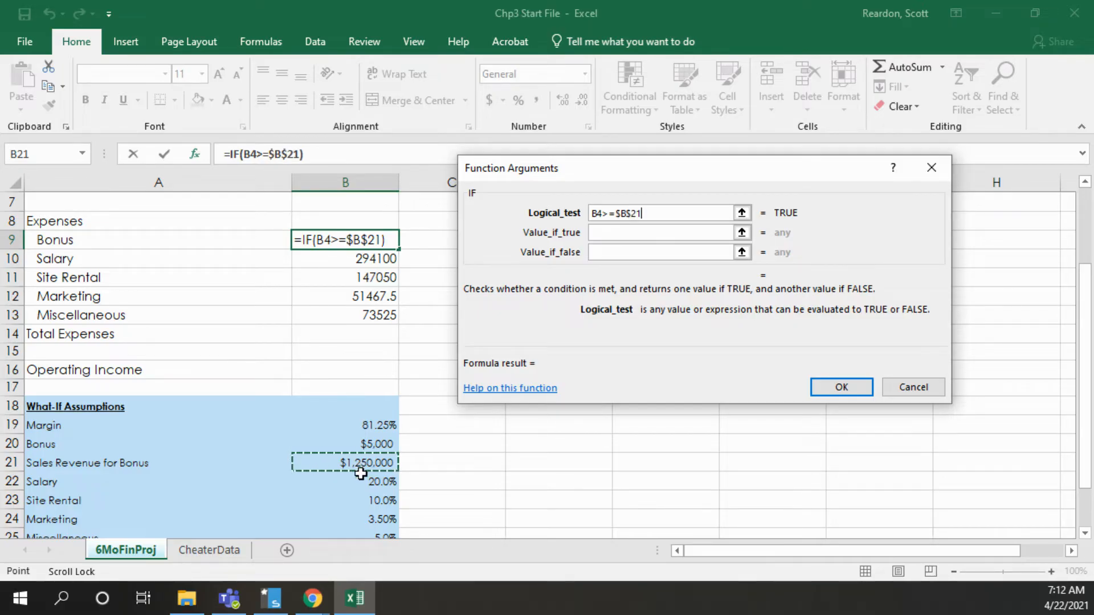
Set the IF function's value if true to $B$20 and value if false to 0, and insert the function
left_click(600, 233)
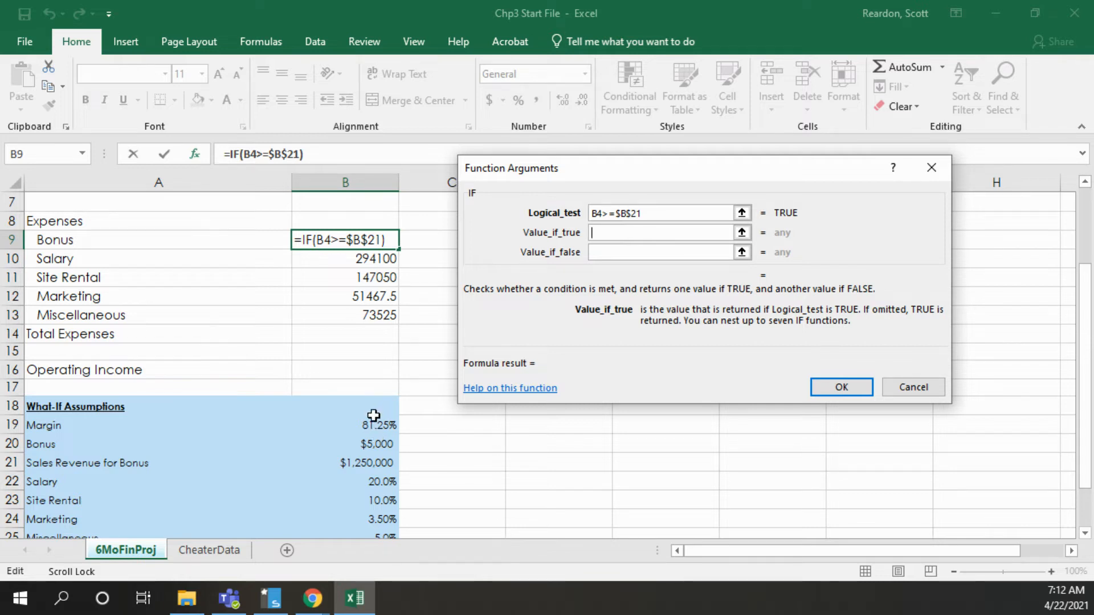
left_click(368, 447)
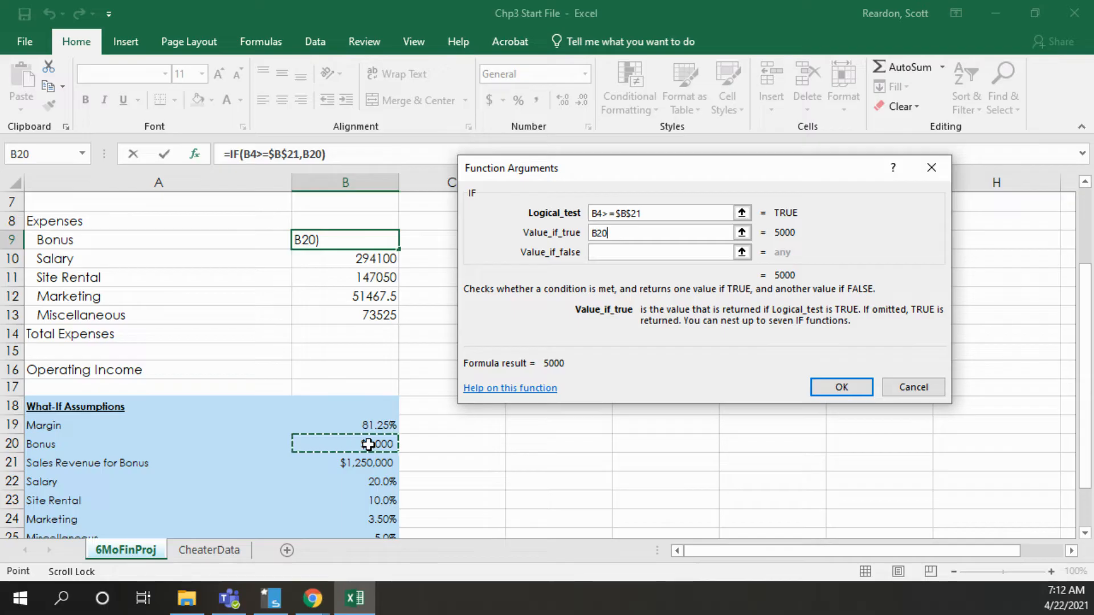
key("F4")
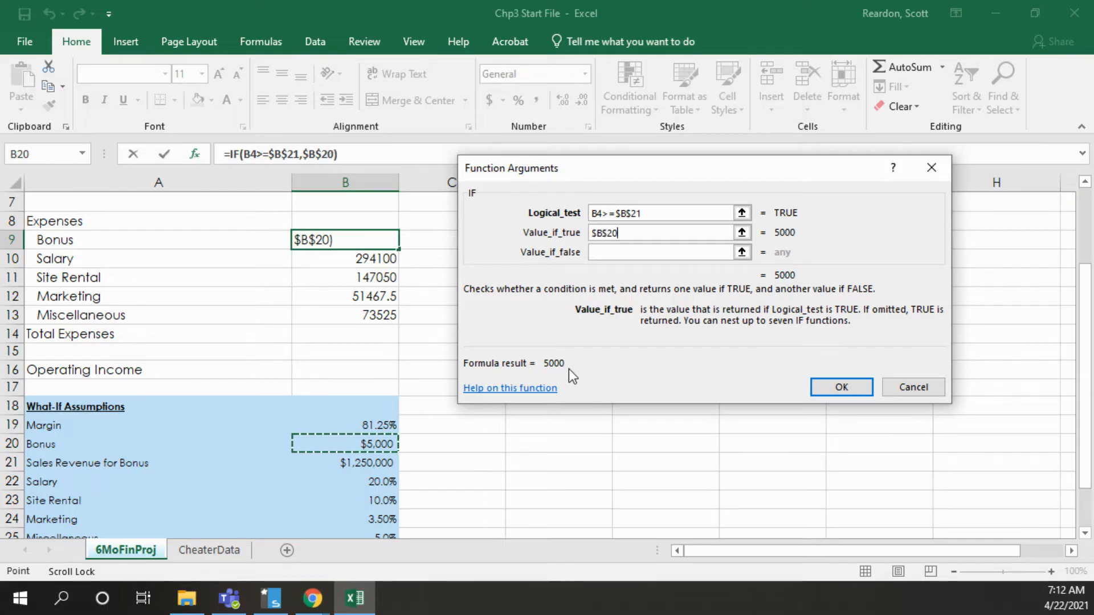
left_click(600, 252)
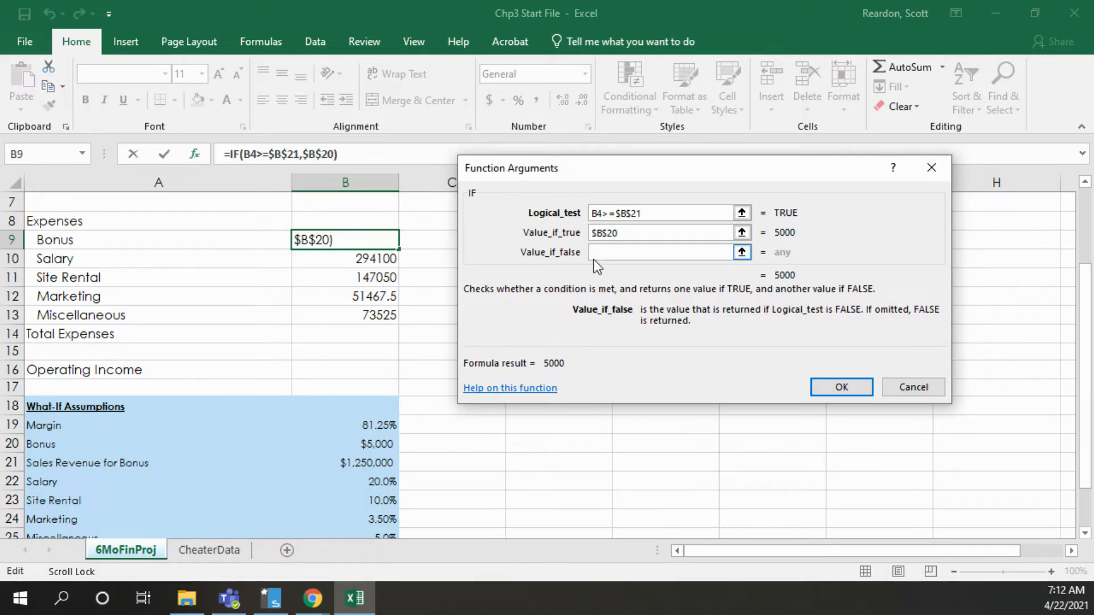
type("0")
left_click(830, 388)
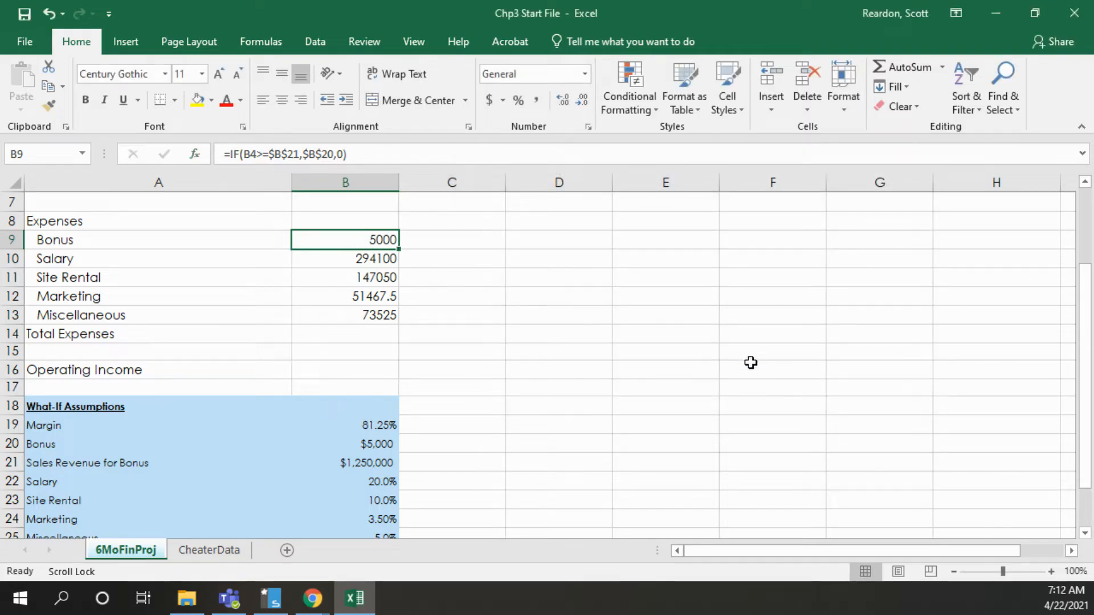
Total the January expenses in B14 with AutoSum over B9:B13
left_click_drag(1085, 307, 1086, 258)
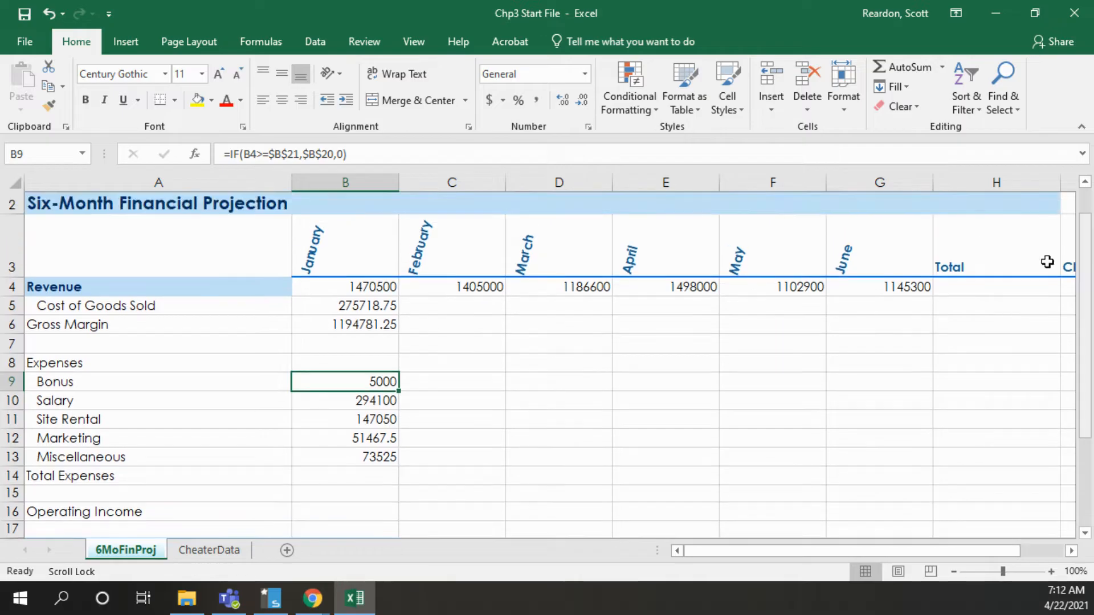
left_click(344, 454)
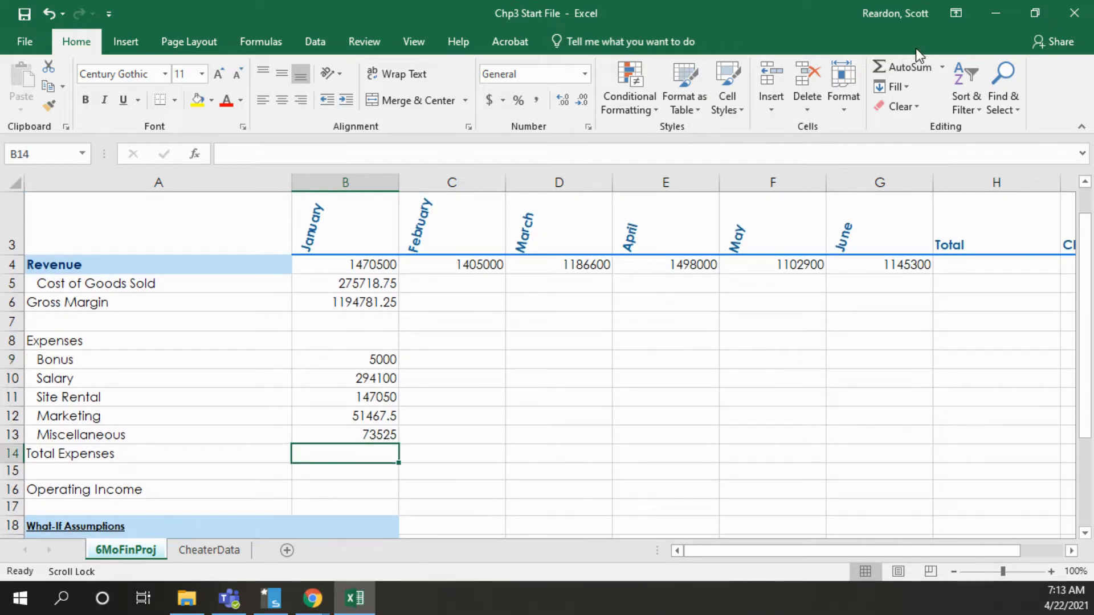
left_click(897, 65)
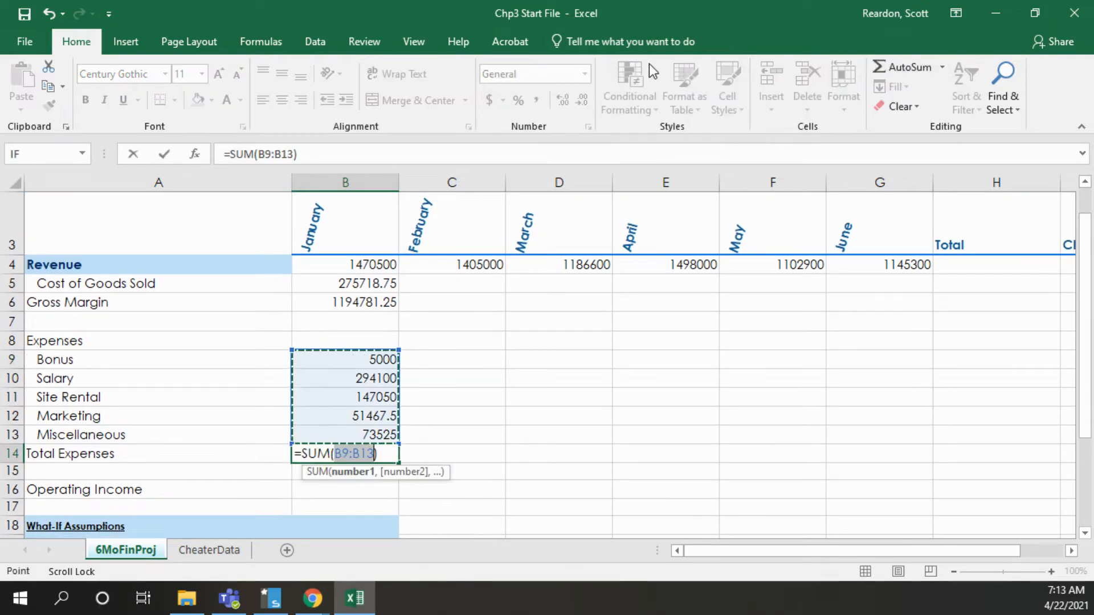
left_click(164, 154)
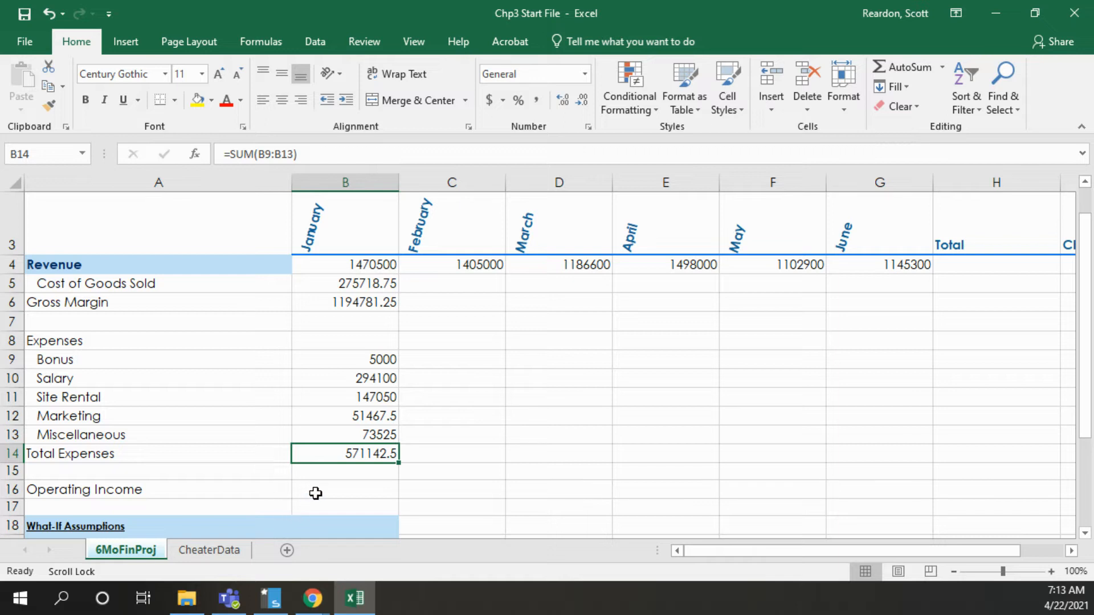
Calculate the January Operating Income in B16 with the formula =B6-B14, subtracting Total Expenses from Gross Margin
key("Down")
key("Down")
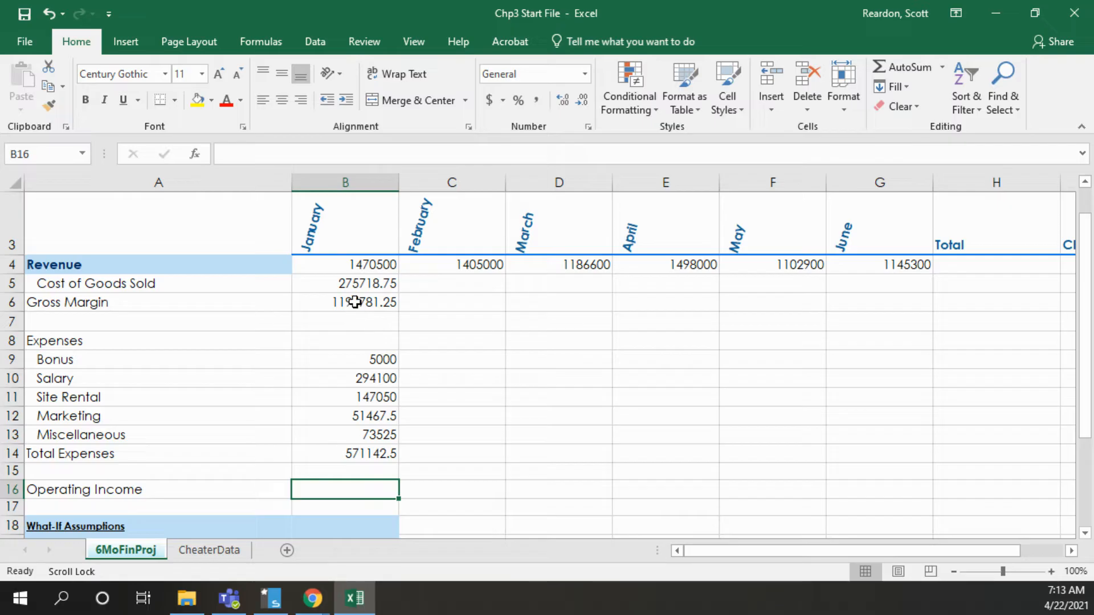
type("=")
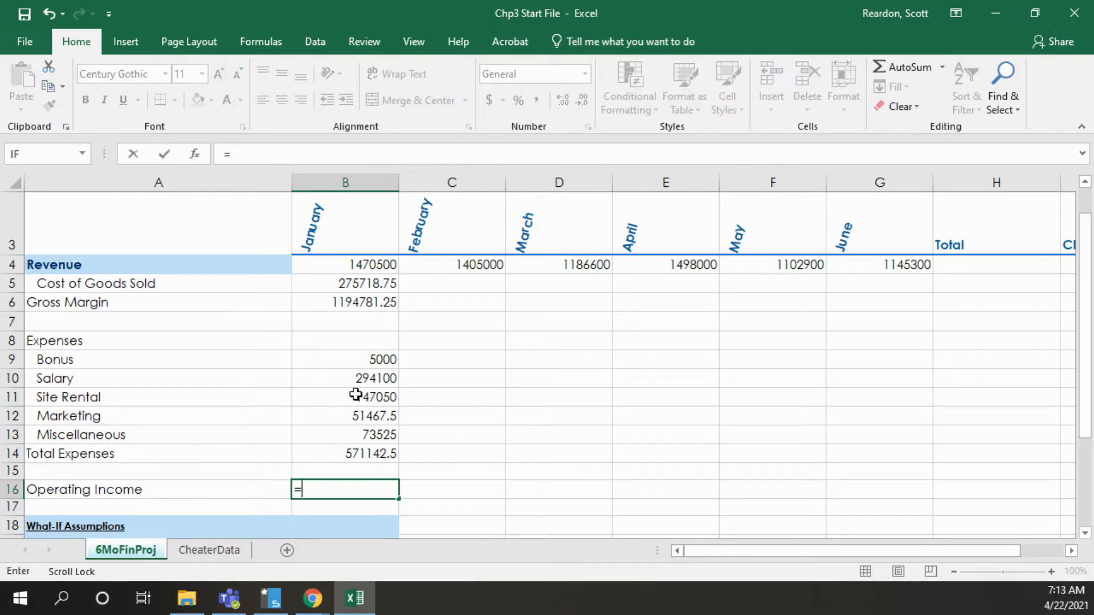
left_click(355, 301)
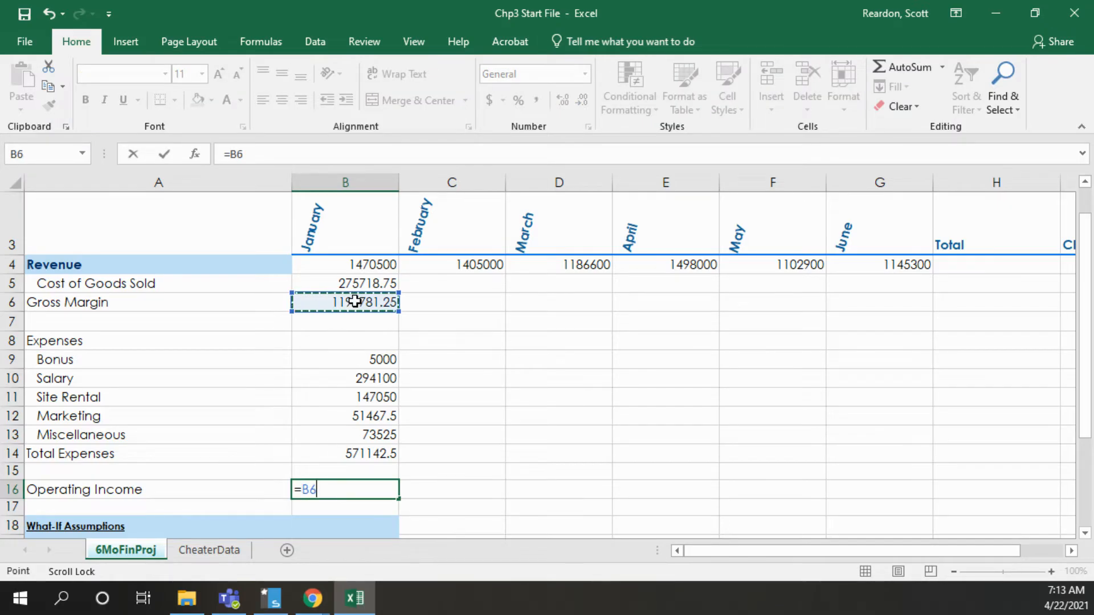
type("-")
left_click(344, 453)
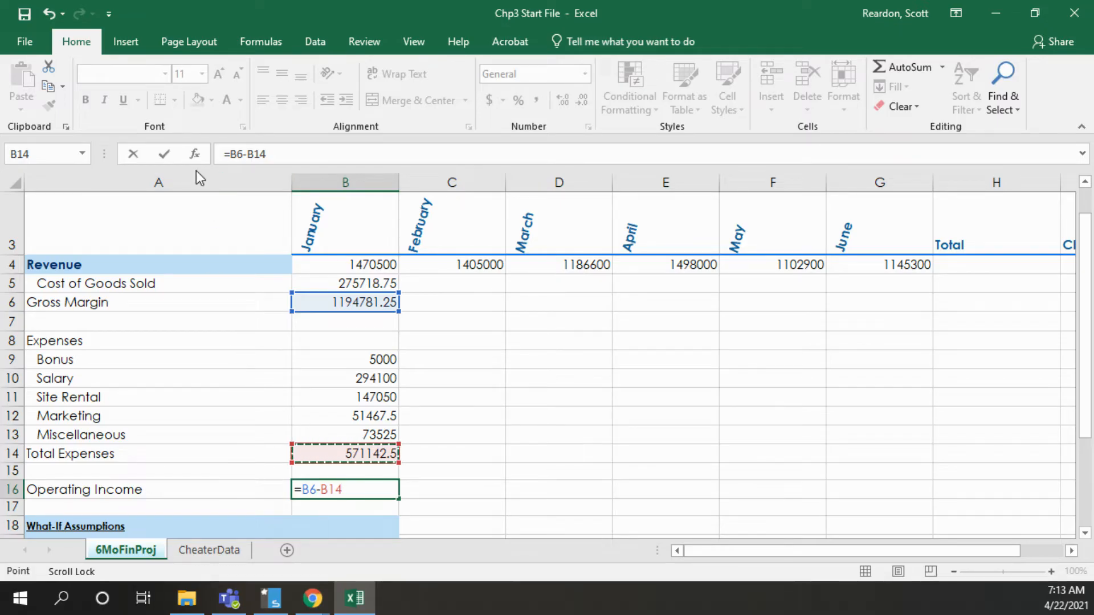
left_click(161, 155)
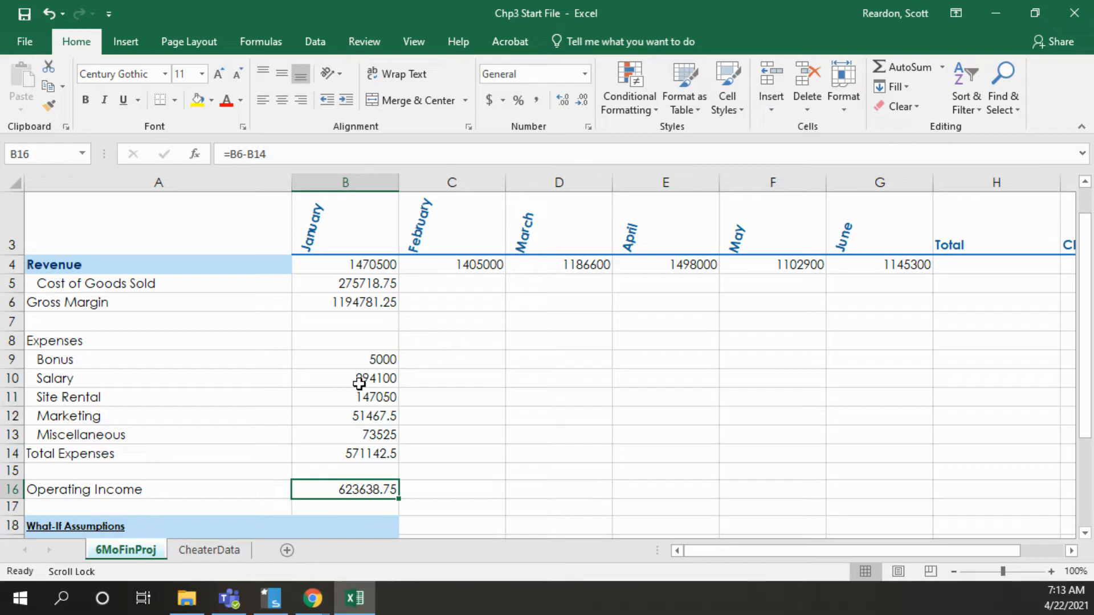
Fill the January formulas in B5:B16 across to the June column, through G16
left_click_drag(366, 284, 365, 486)
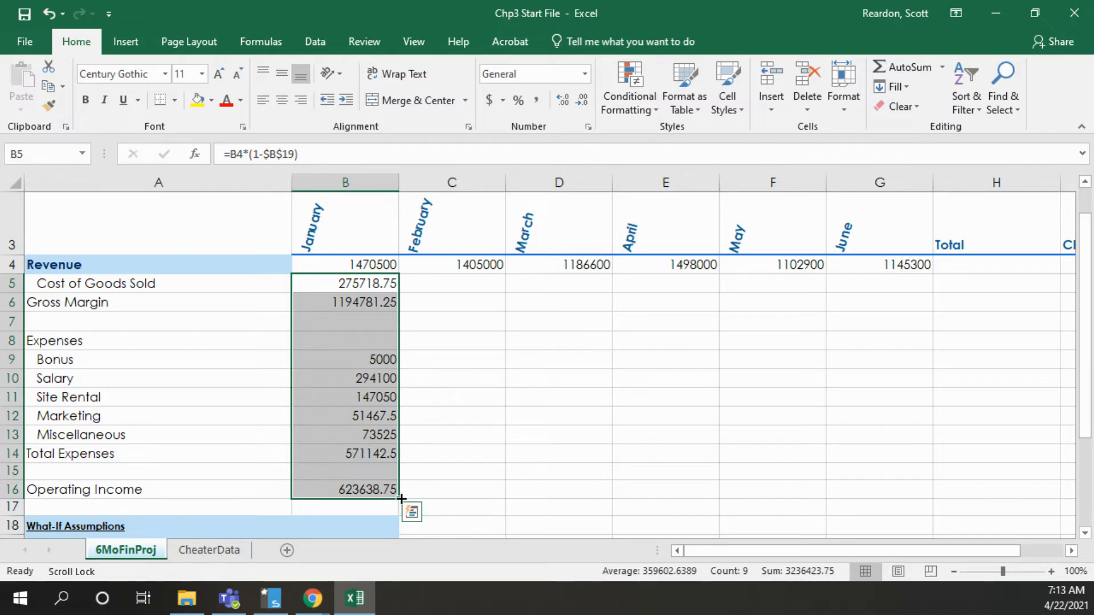
left_click_drag(401, 499, 888, 488)
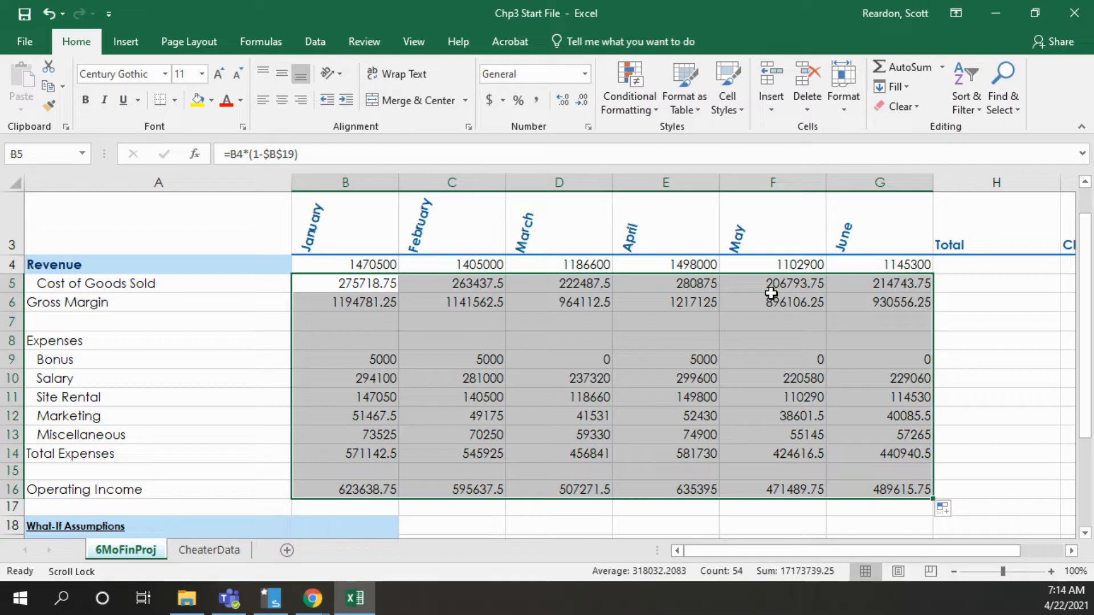
Total the six months in the Total column with AutoSum for H4:H6, H9:H14 and H16
mouse_move(729, 548)
left_mouse_down()
mouse_move(765, 547)
mouse_move(728, 548)
left_mouse_up()
left_click_drag(963, 266, 967, 298)
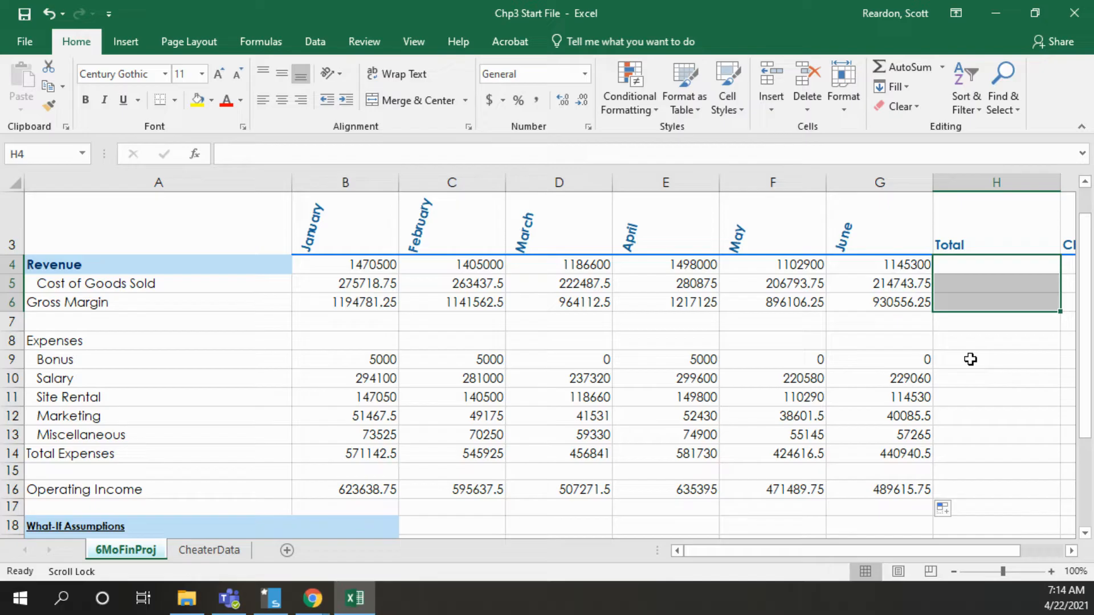
left_click_drag(971, 359, 971, 452)
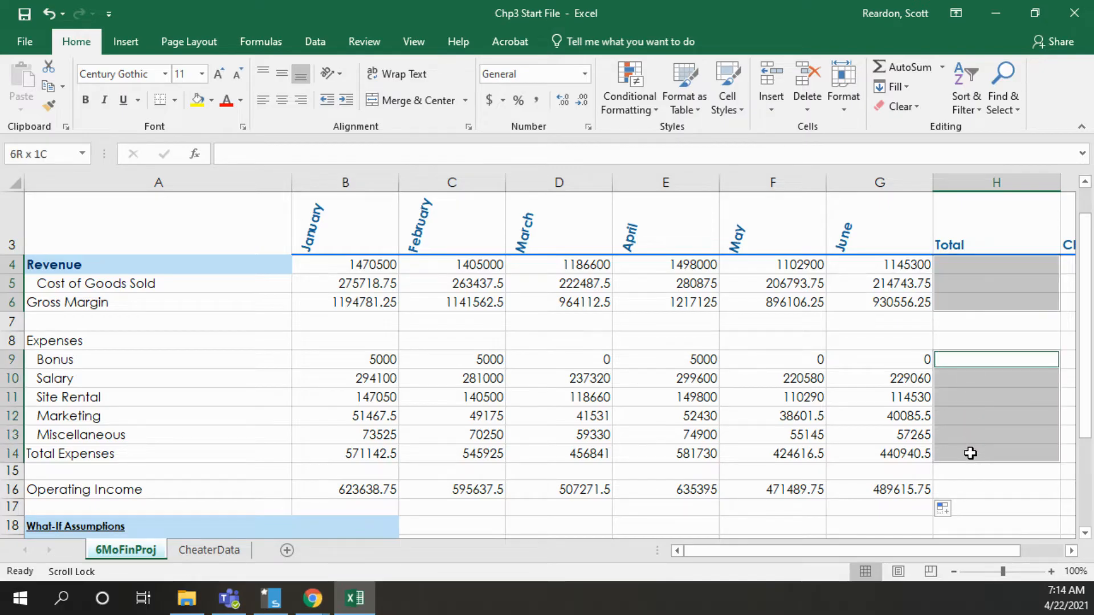
left_click(950, 490, "ctrl")
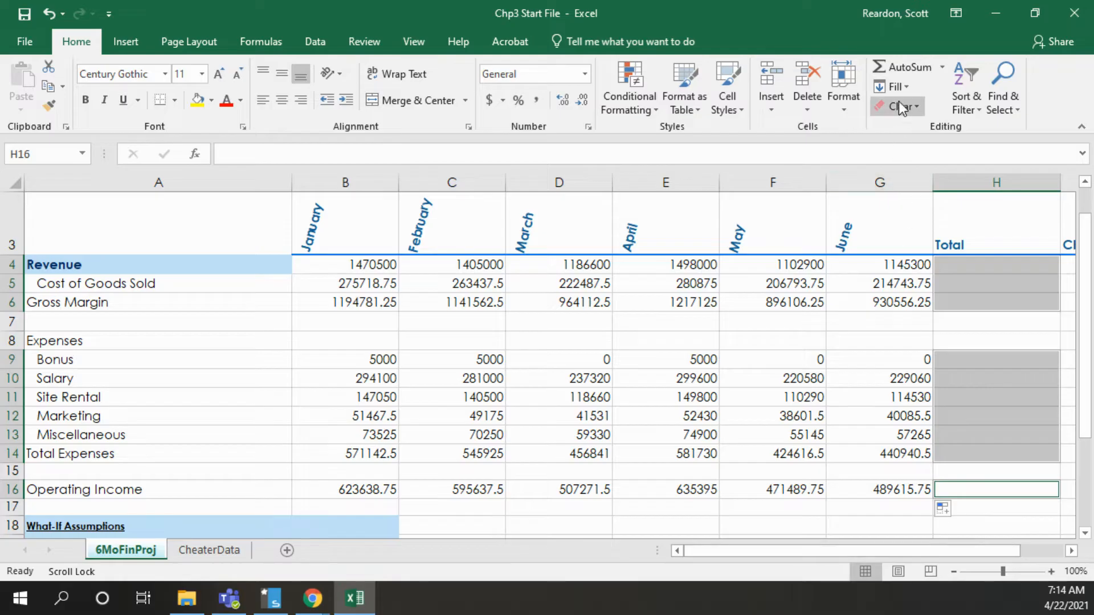
left_click(897, 70)
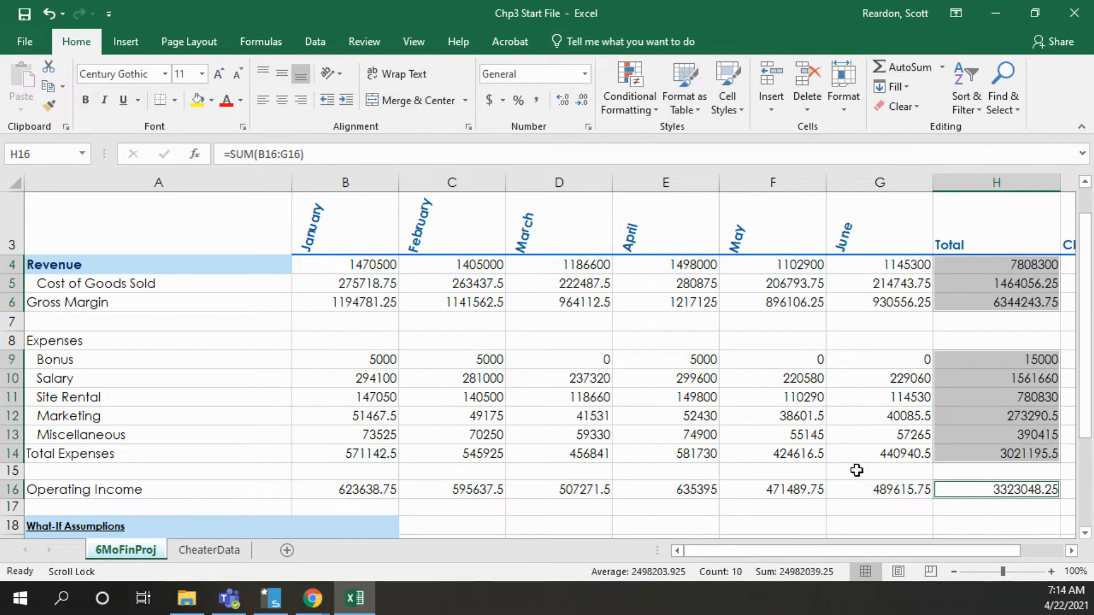
Insert a Line sparkline in the Chart column cell I4 using the monthly revenue range B4:G4
left_click_drag(925, 552, 977, 551)
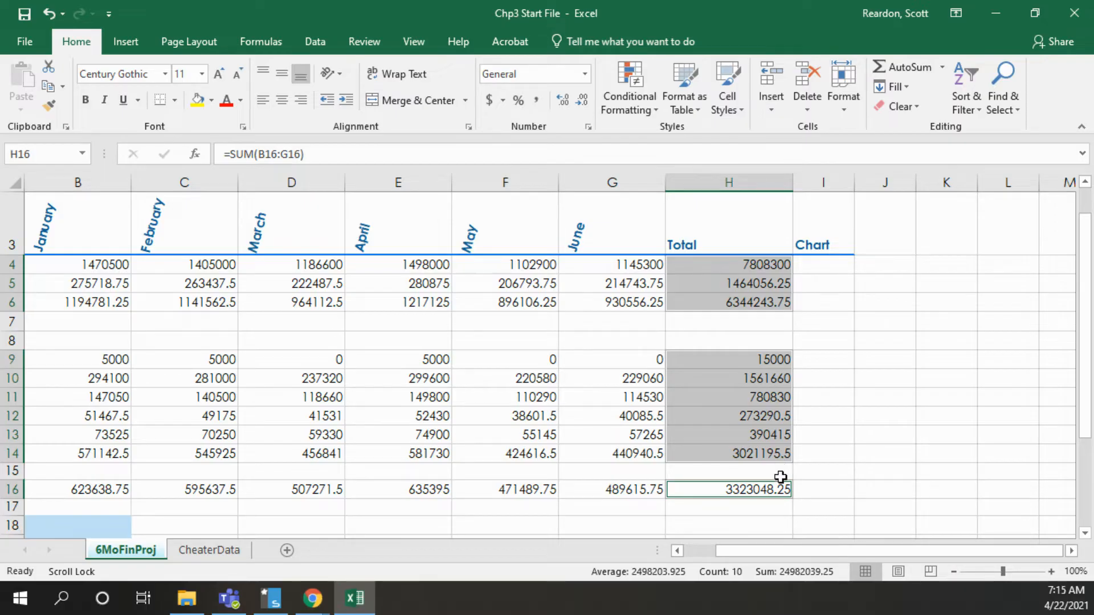
left_click(821, 267)
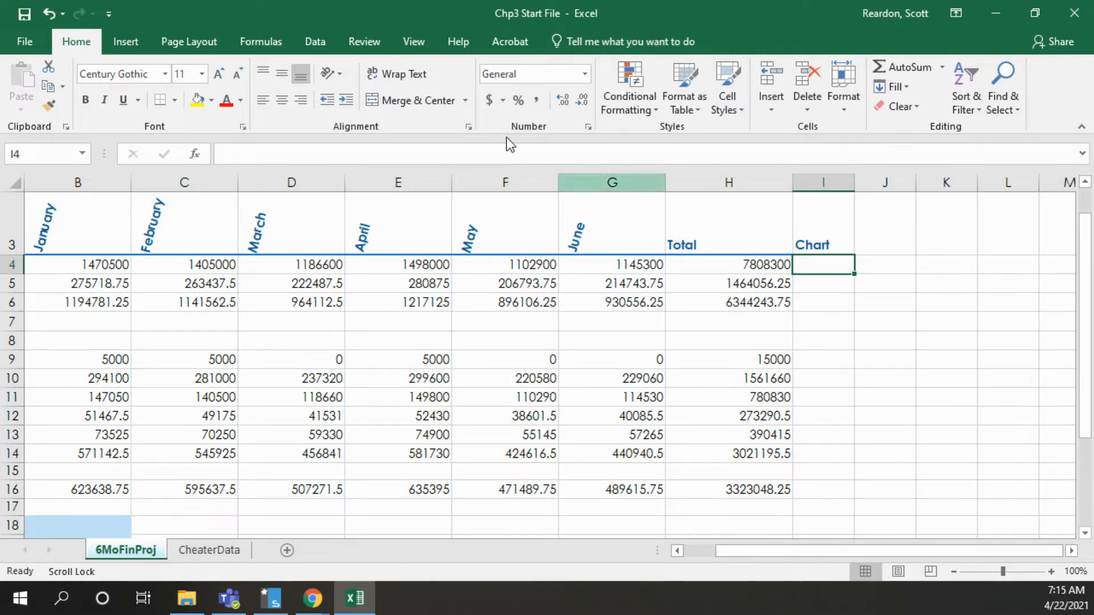
left_click(123, 43)
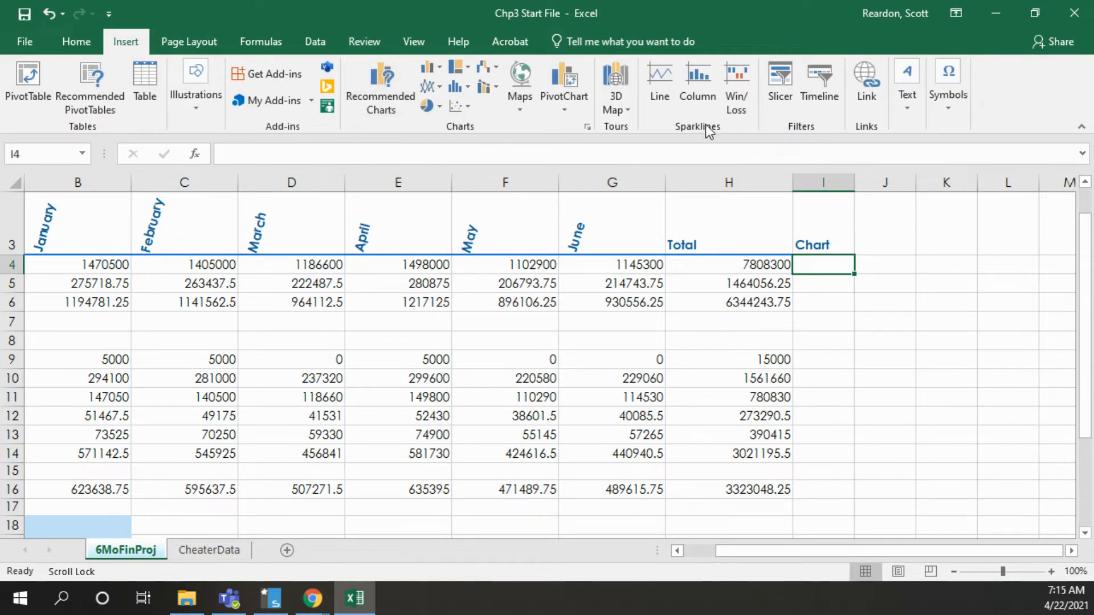
left_click(659, 87)
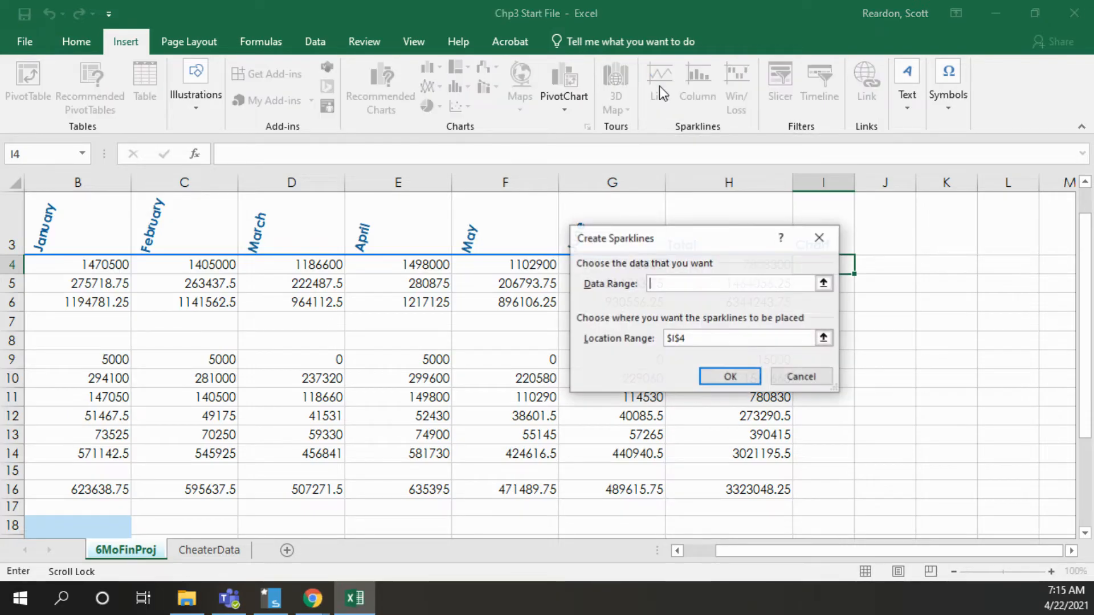
left_click_drag(676, 242, 721, 341)
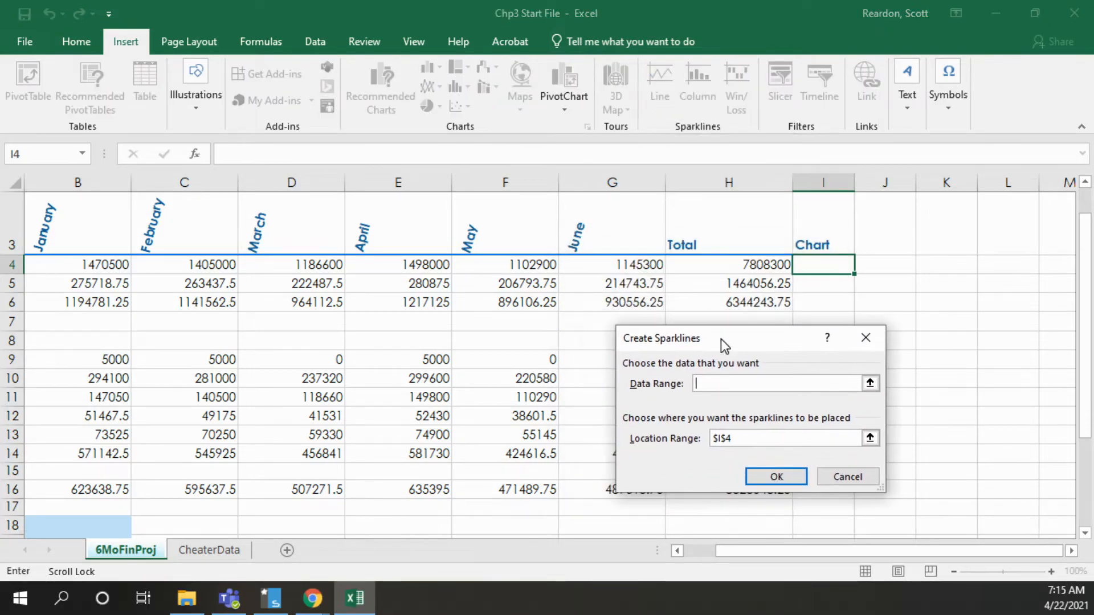
left_click(705, 382)
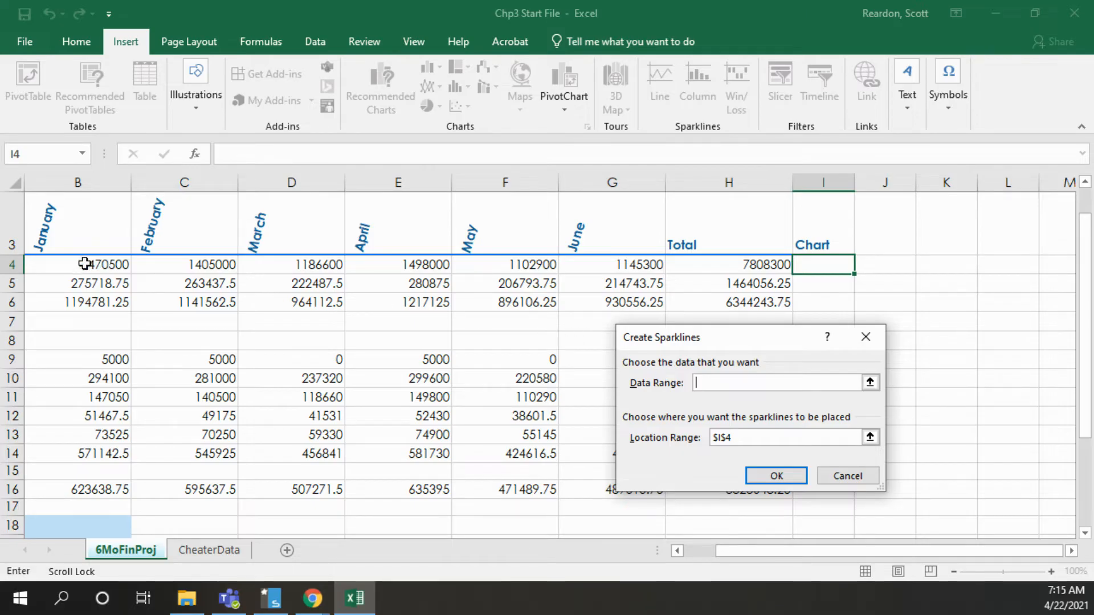
left_click_drag(85, 263, 621, 257)
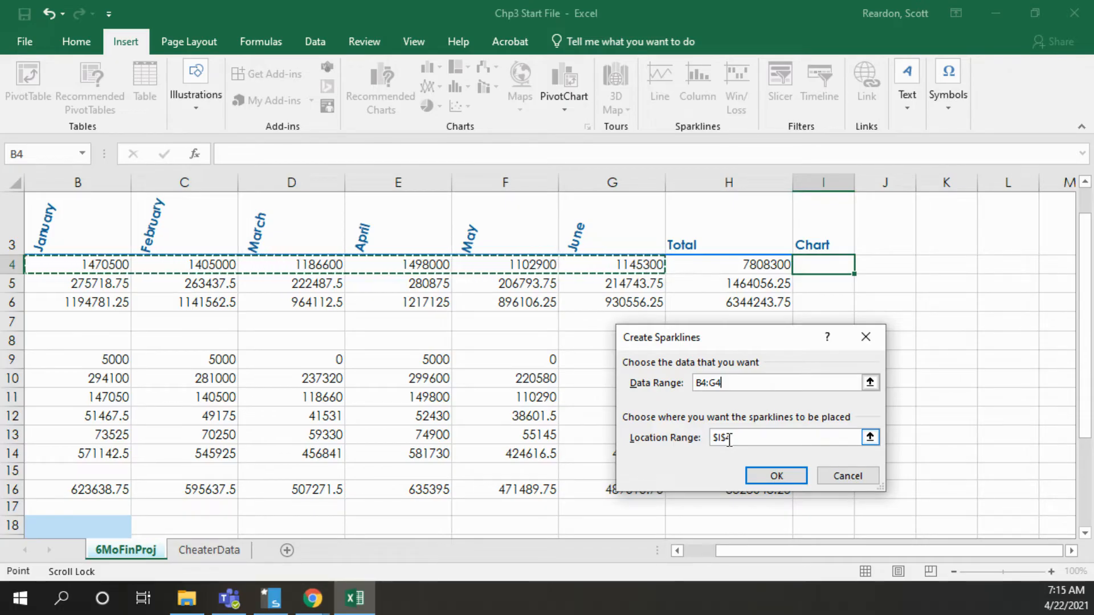
left_click(774, 477)
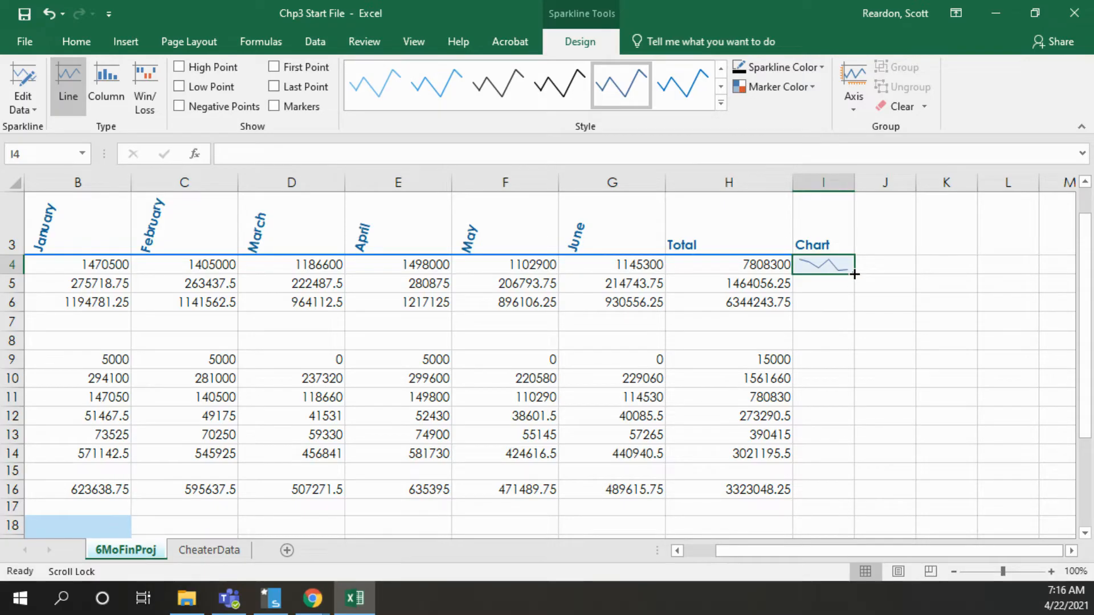
Fill the sparkline from I4 down to I16 and change the sparkline type to Column
left_click_drag(854, 274, 842, 491)
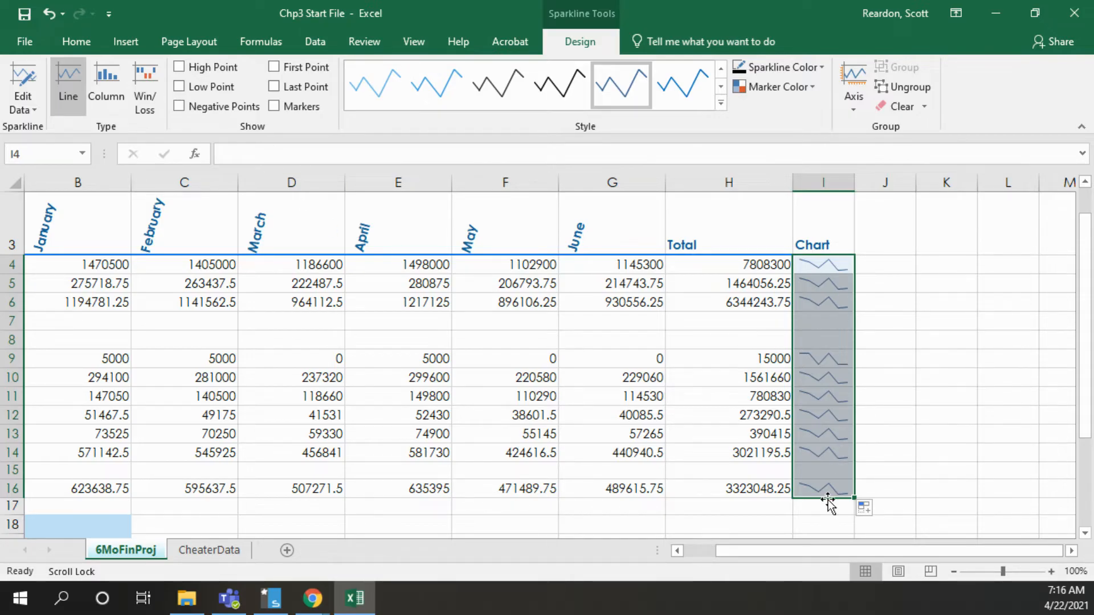
left_click(106, 87)
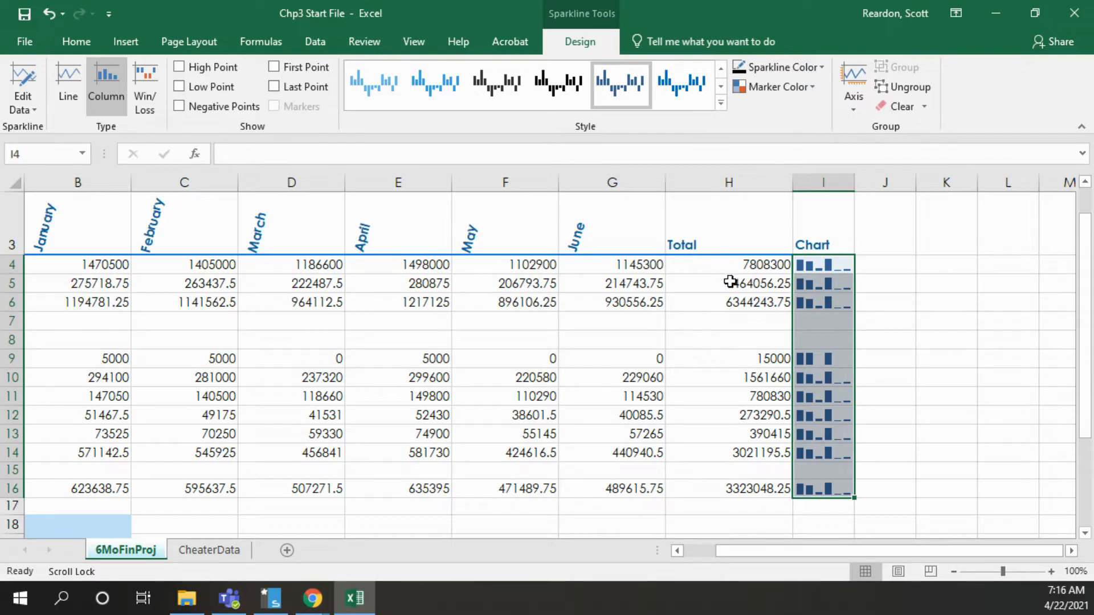
Format B4:H6, B9:H14 and B16:H16 as Currency with the $ symbol, 0 decimal places and negative numbers in red parentheses
left_click_drag(747, 552, 716, 562)
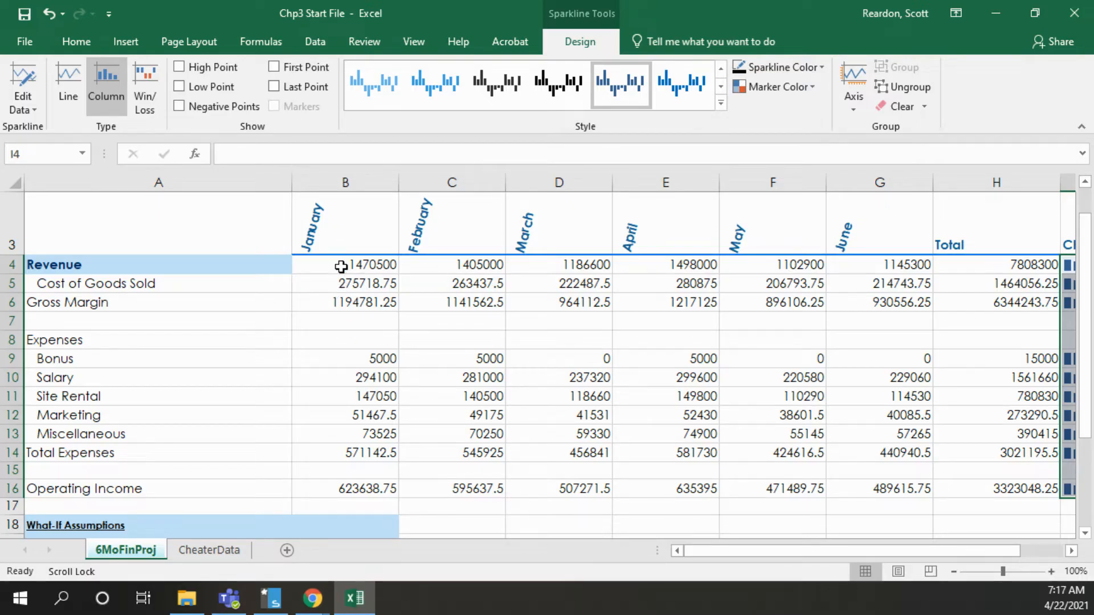
left_click_drag(343, 261, 980, 308)
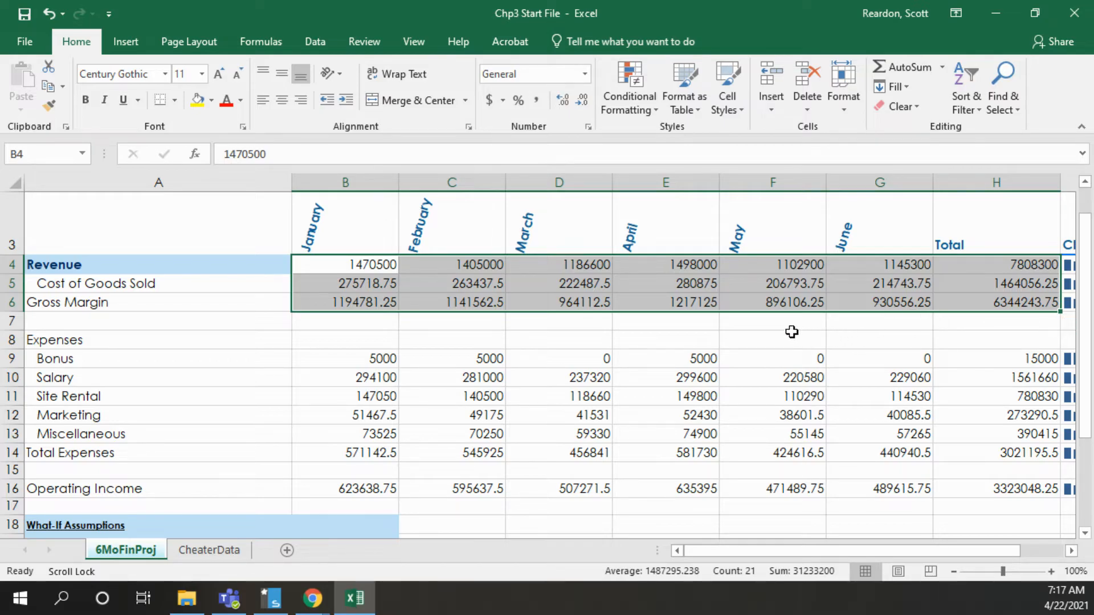
left_click_drag(365, 363, 996, 456, "ctrl")
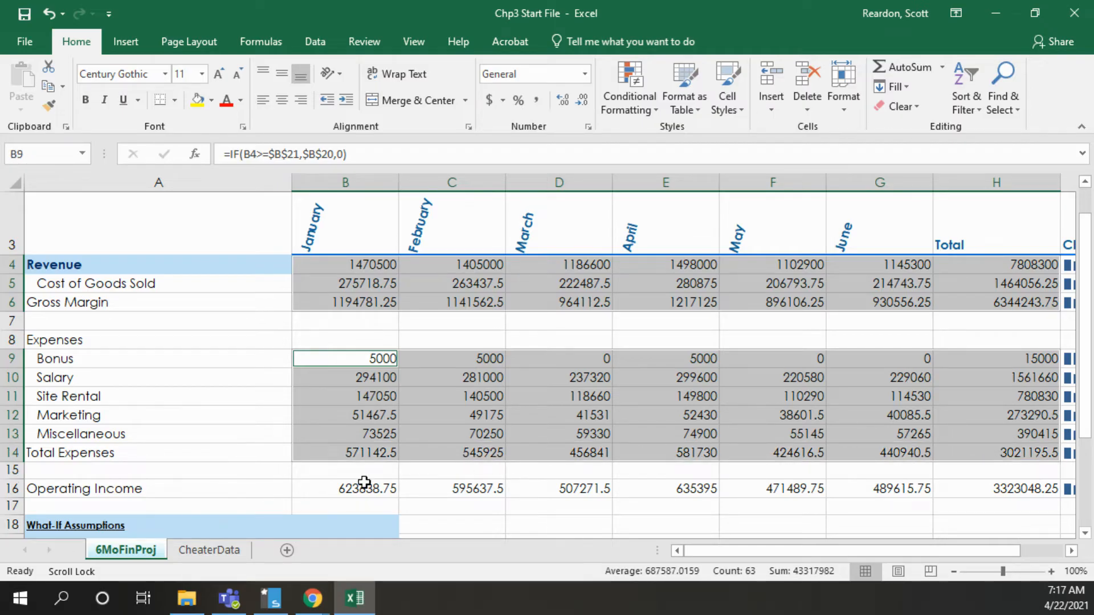
left_click_drag(351, 493, 997, 488, "ctrl")
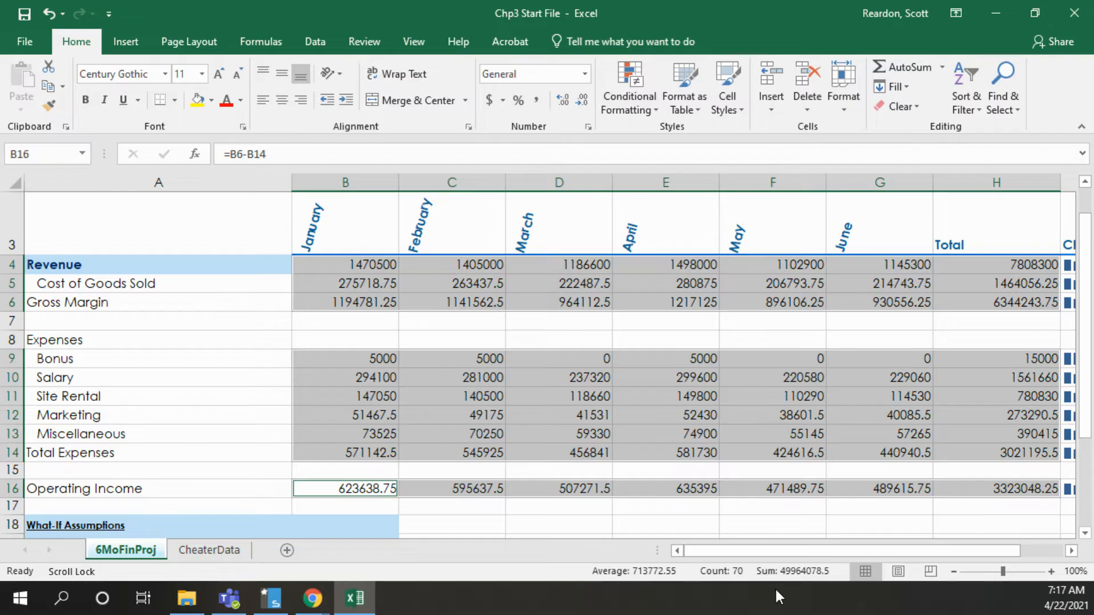
left_click_drag(770, 545, 730, 546)
left_click(953, 572)
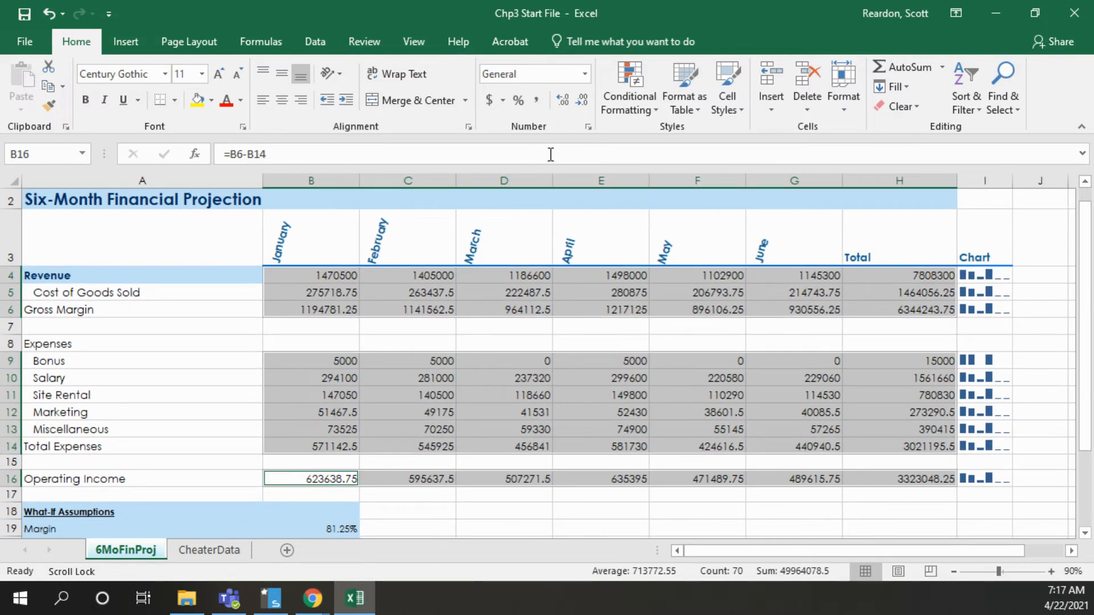
left_click(587, 129)
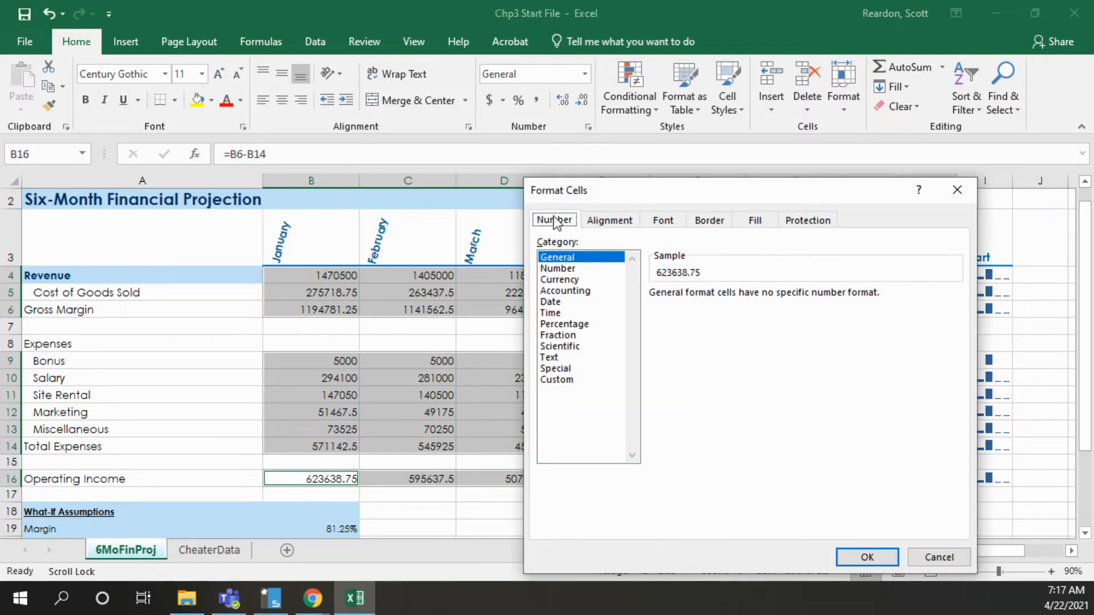
left_click(555, 281)
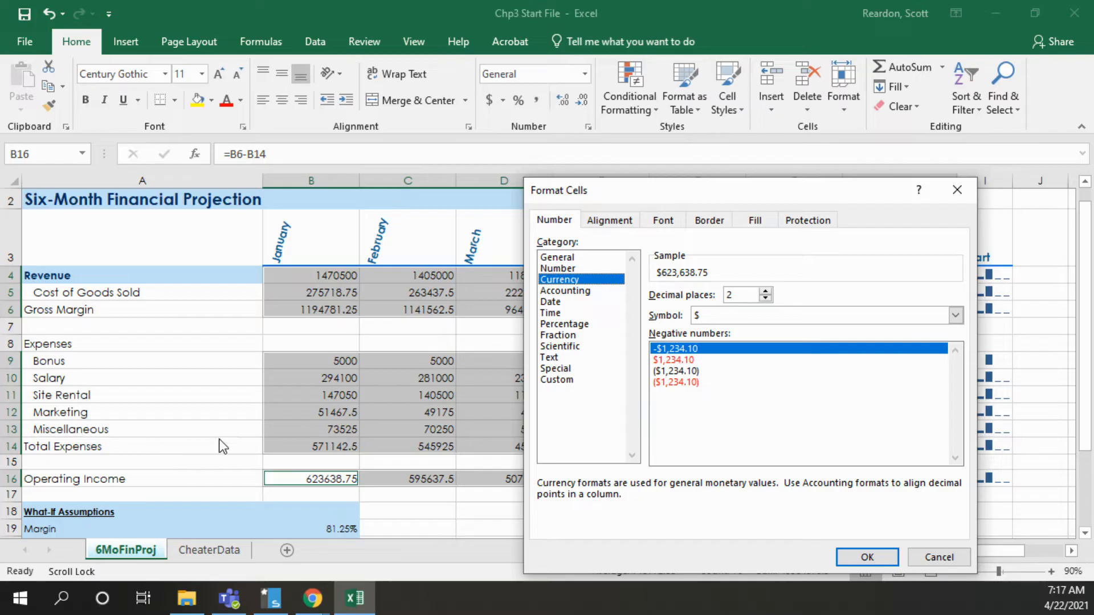
left_click(679, 382)
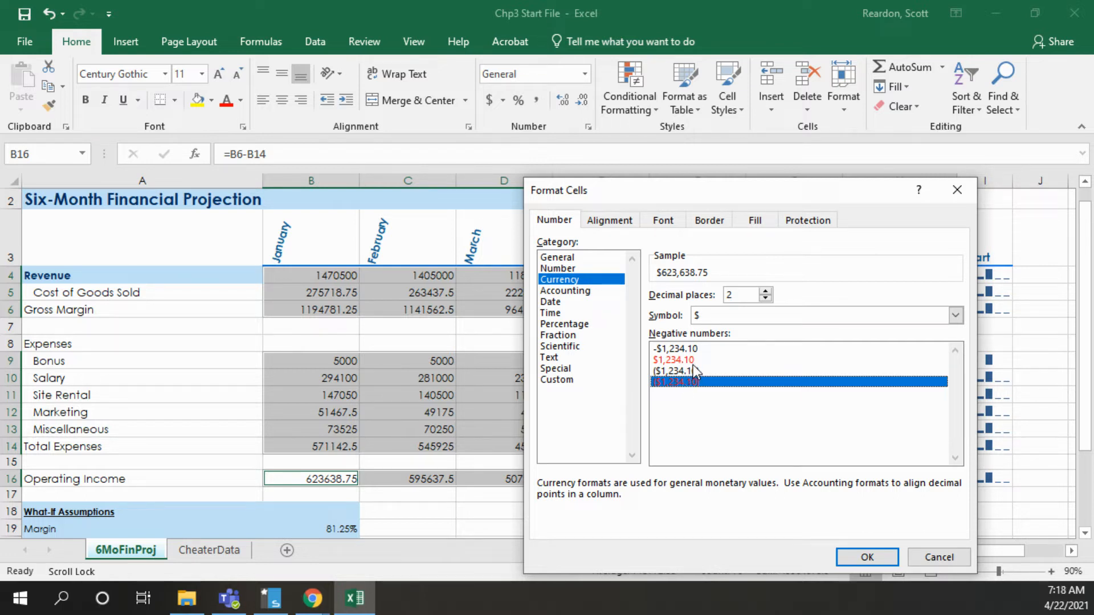
left_click(764, 297)
left_click(765, 297)
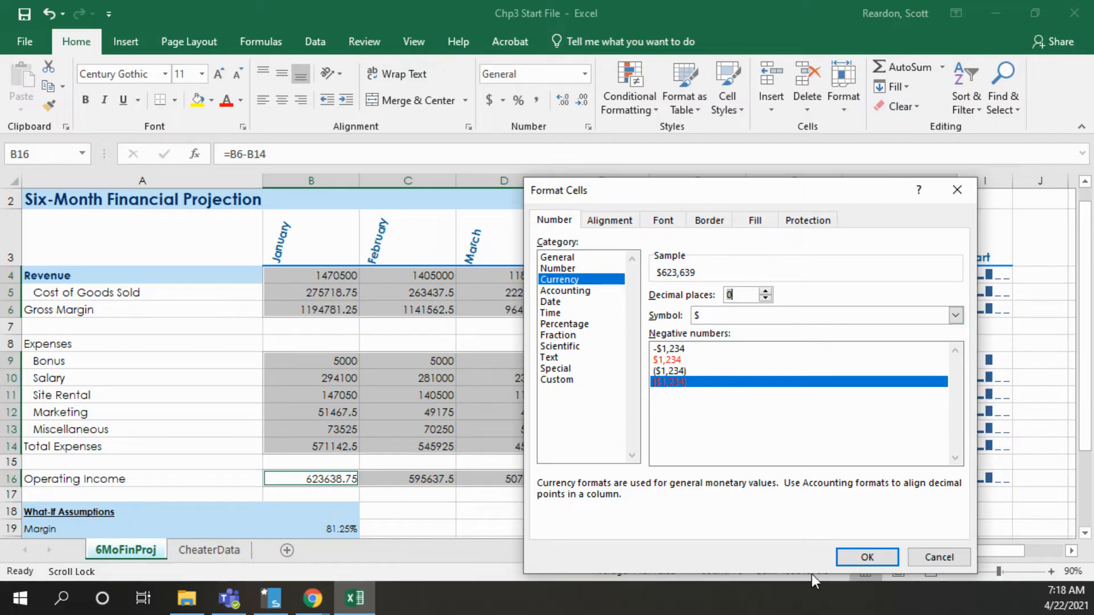
left_click(861, 558)
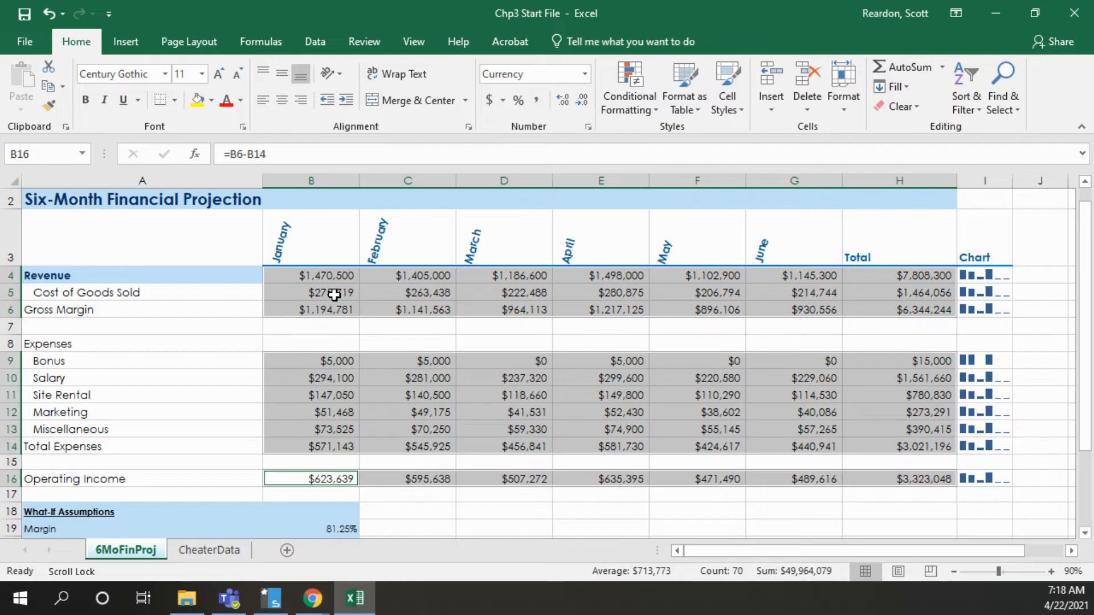
Copy the Revenue label's formatting to the Gross Margin and Operating Income labels in A6 and A16 with Format Painter
left_click(55, 277)
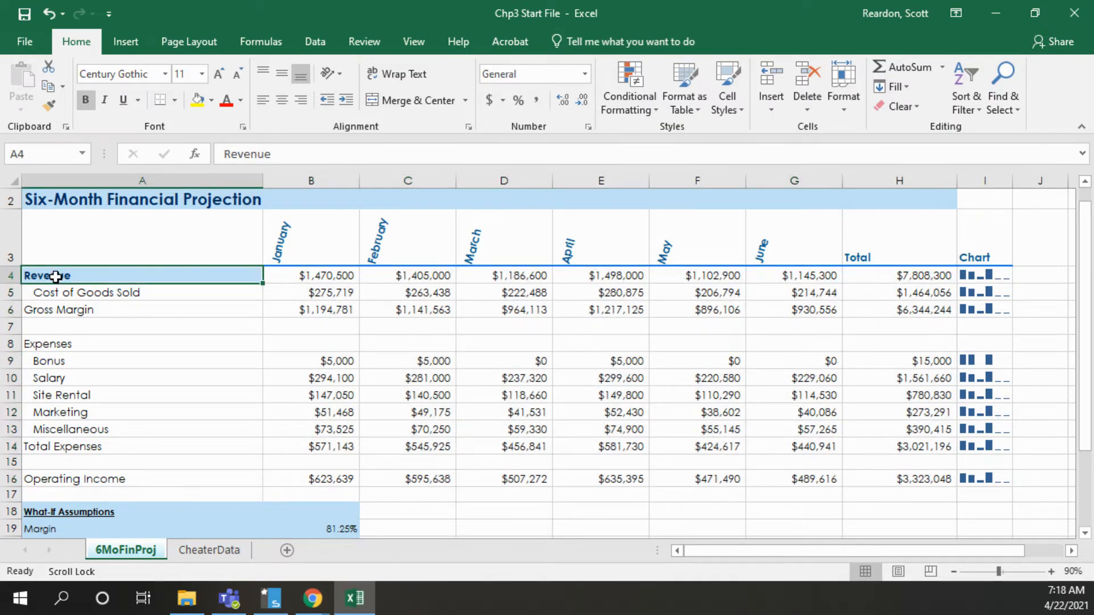
left_click(50, 109)
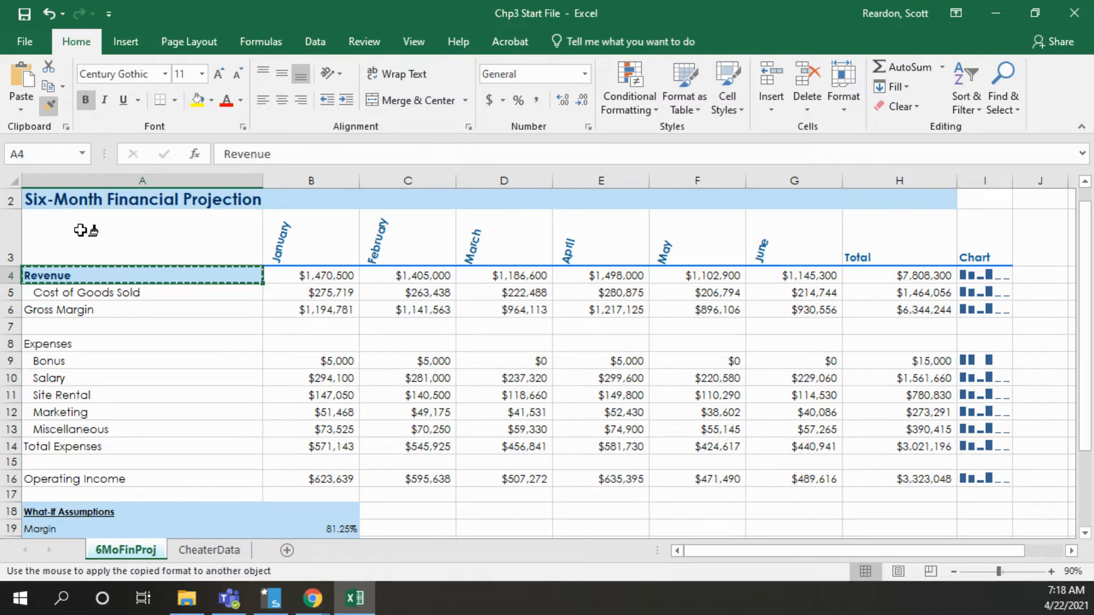
left_click(73, 310)
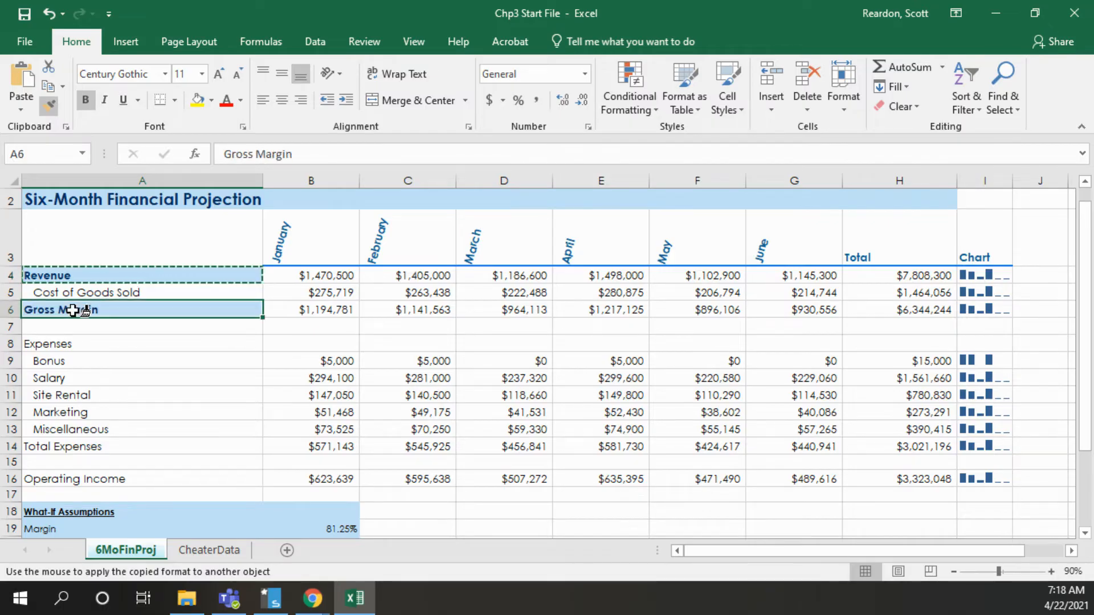
left_click(69, 480)
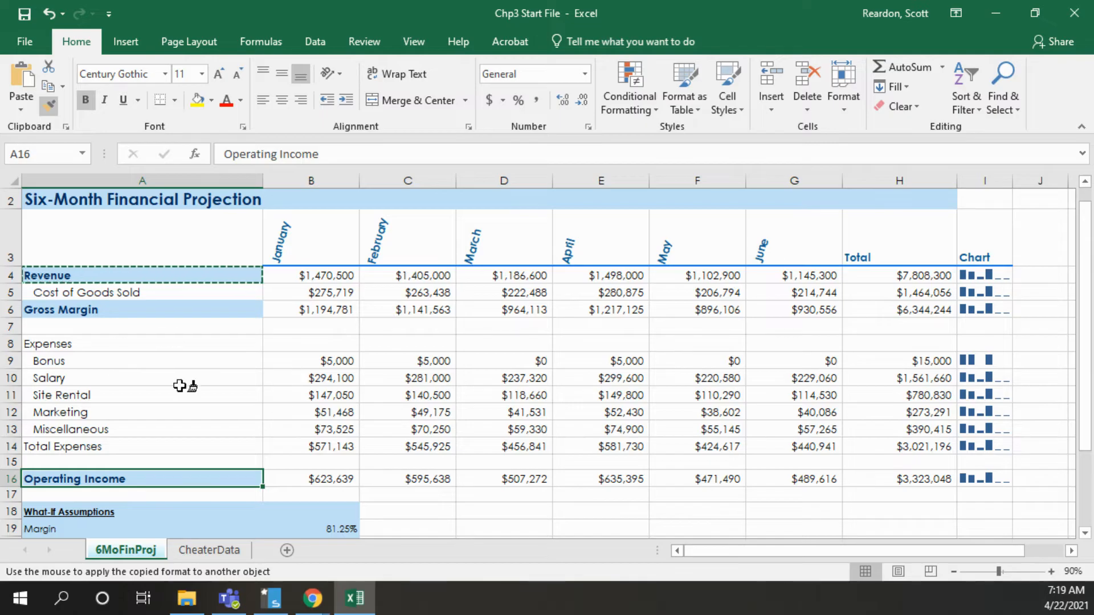
Insert a Clustered Column chart from the month headers A3:G3 and the expense rows A9:G13
key("Escape")
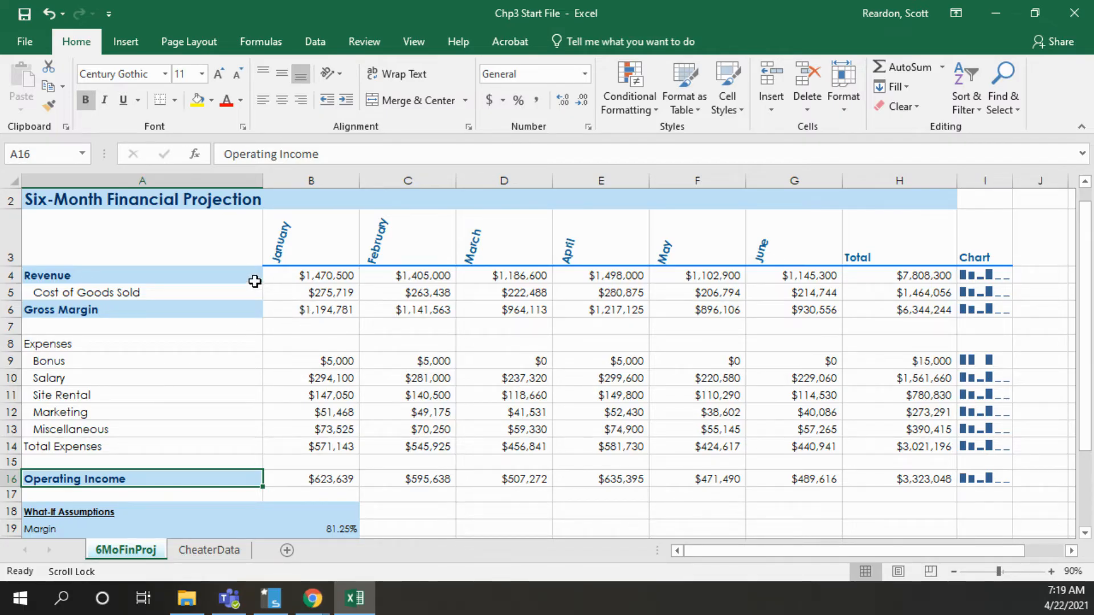
left_click_drag(134, 239, 821, 226)
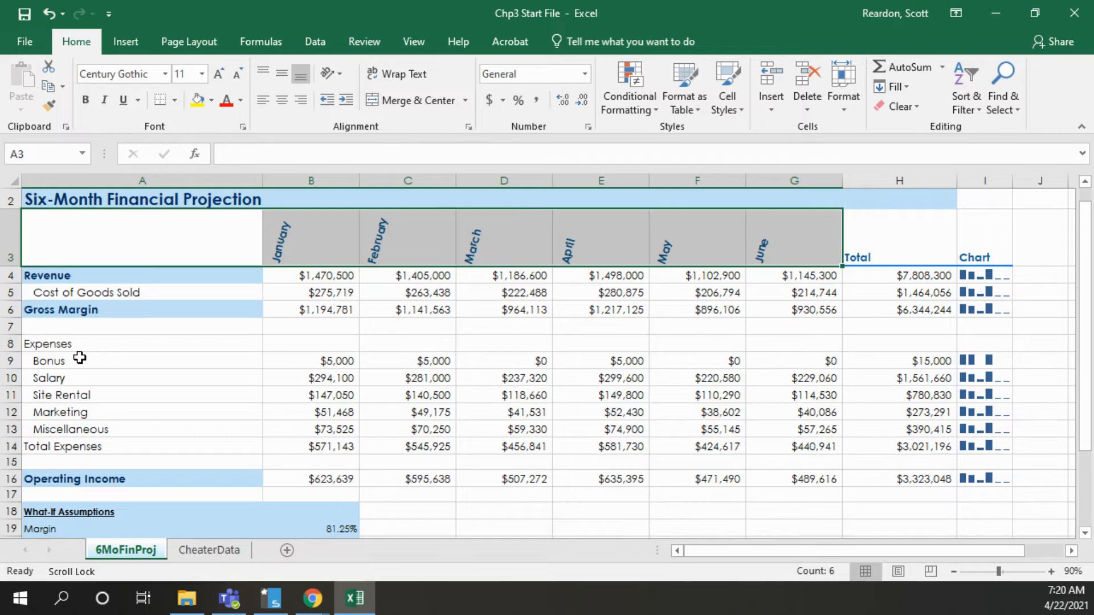
left_click_drag(78, 360, 761, 432)
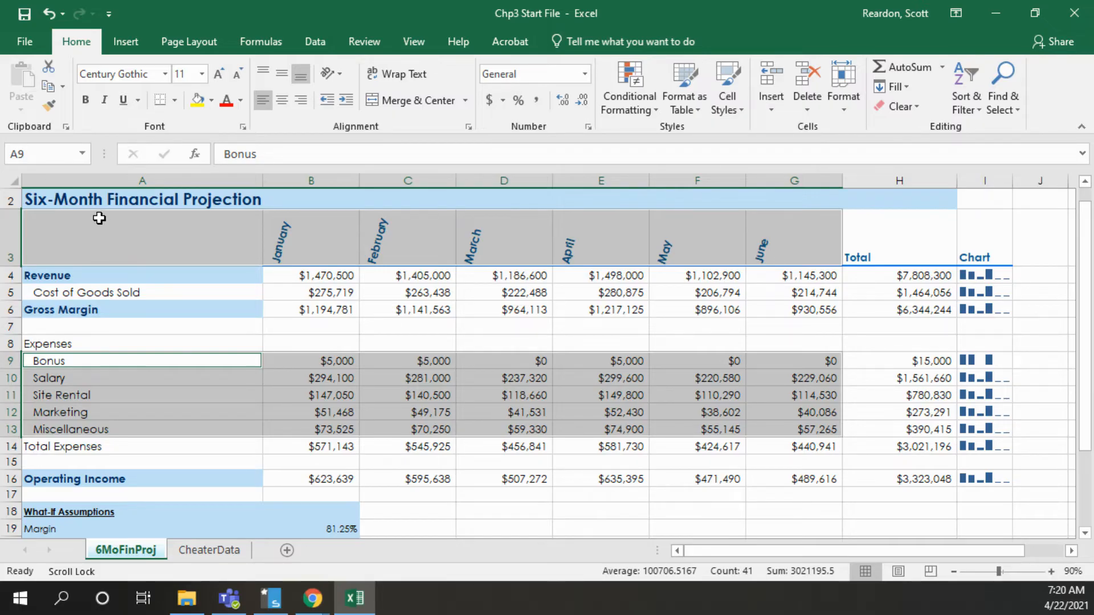
left_click(130, 44)
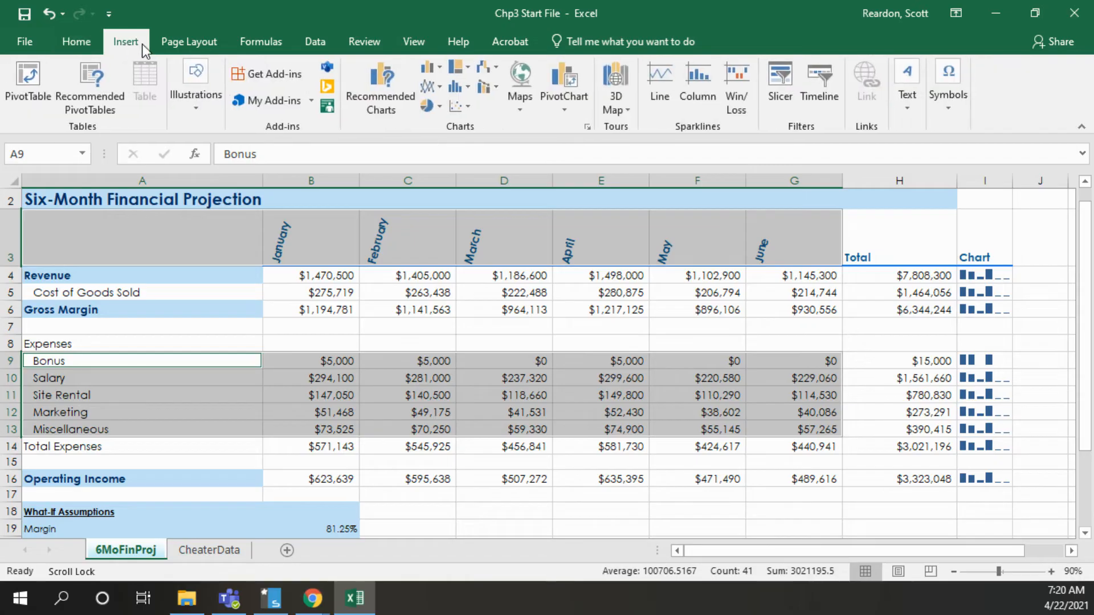
left_click(371, 101)
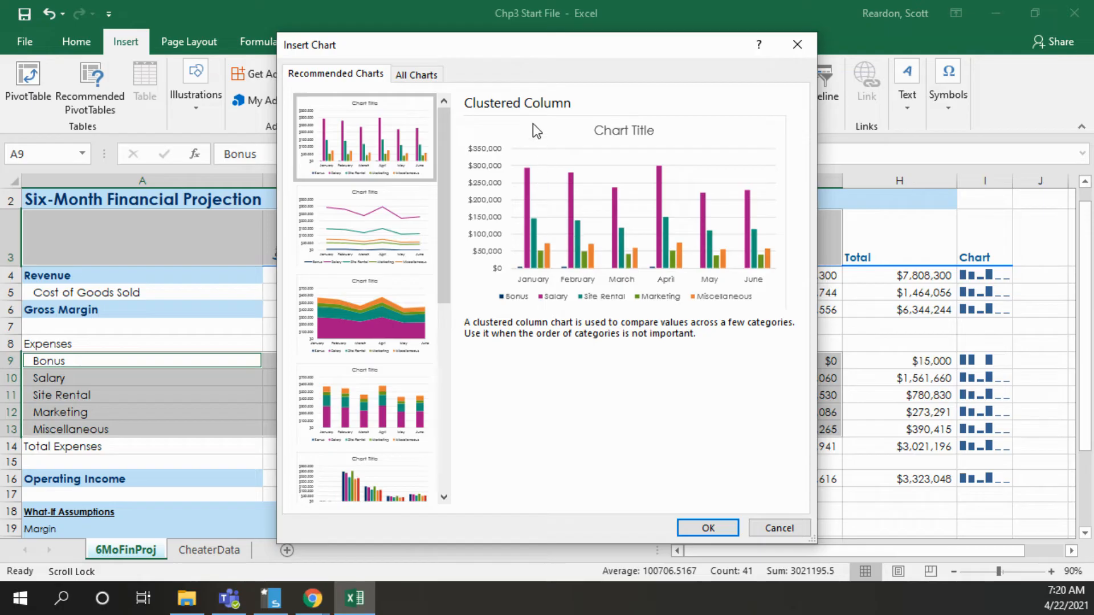
left_click(696, 531)
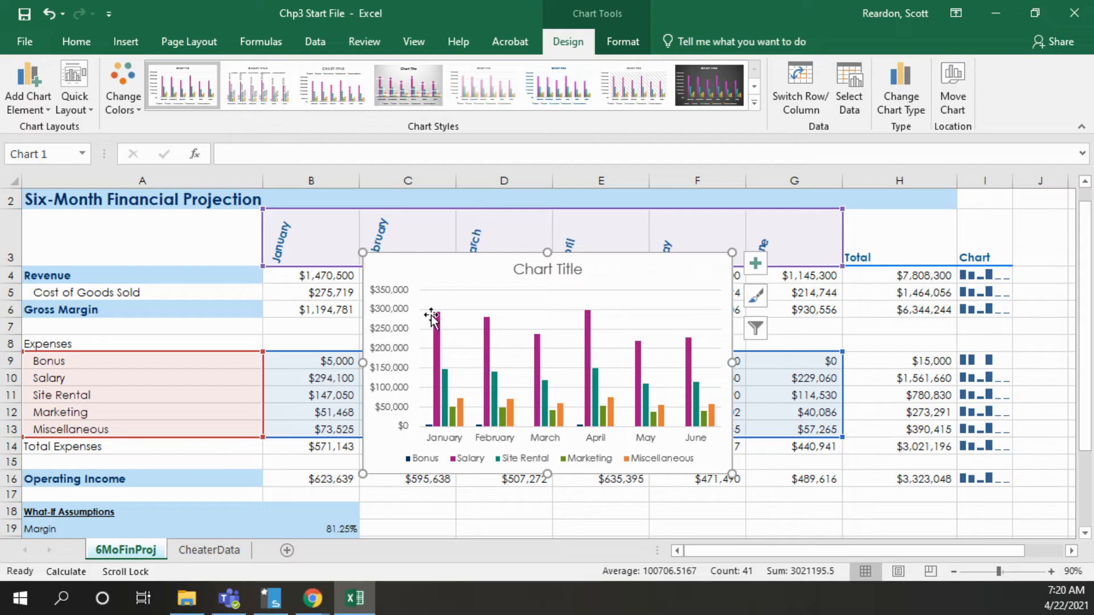
Move the chart to a new sheet named Expenses and place that sheet between 6MoFinProj and CheaterData
left_click(949, 97)
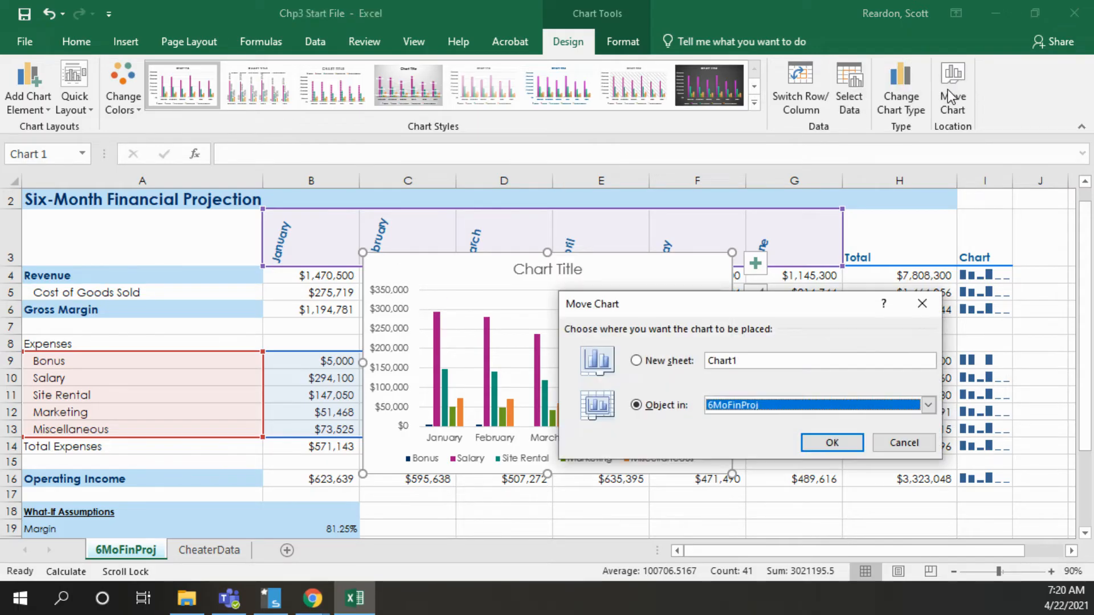
left_click(637, 362)
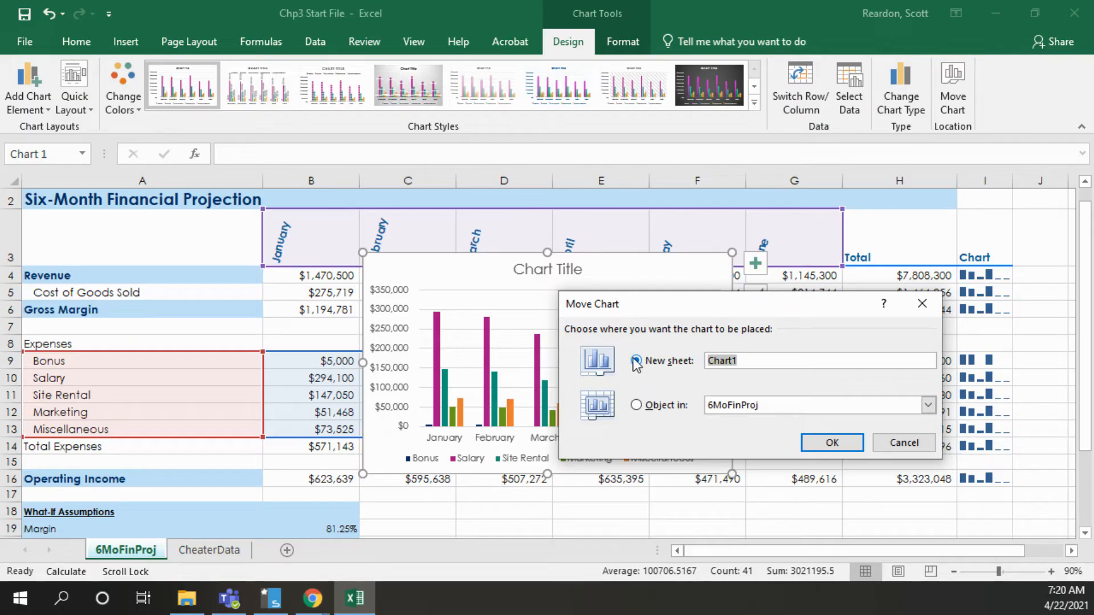
type("Expenses")
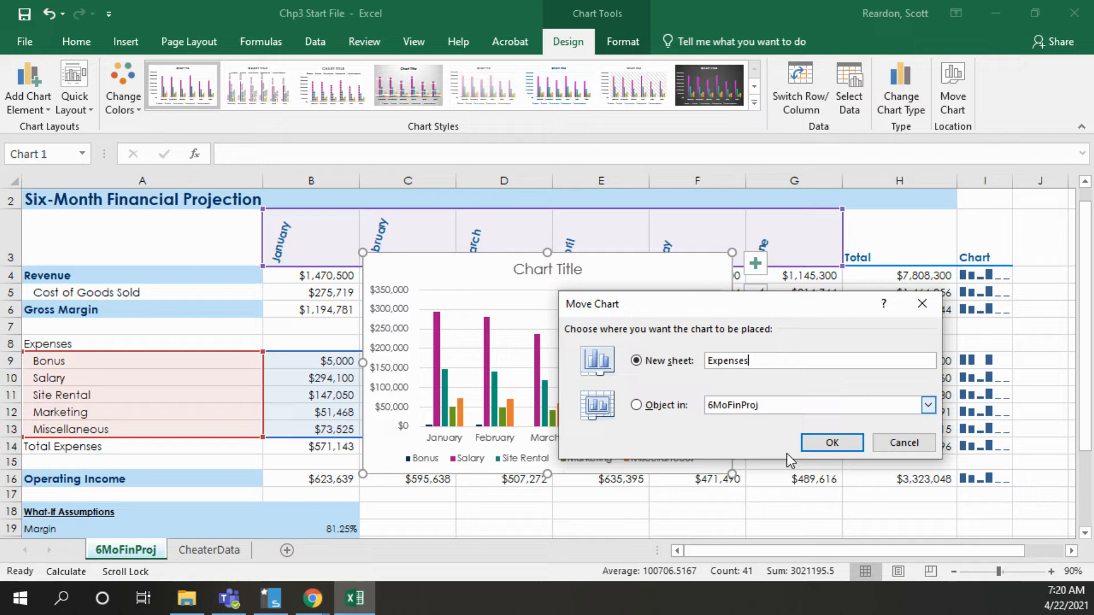
left_click(832, 443)
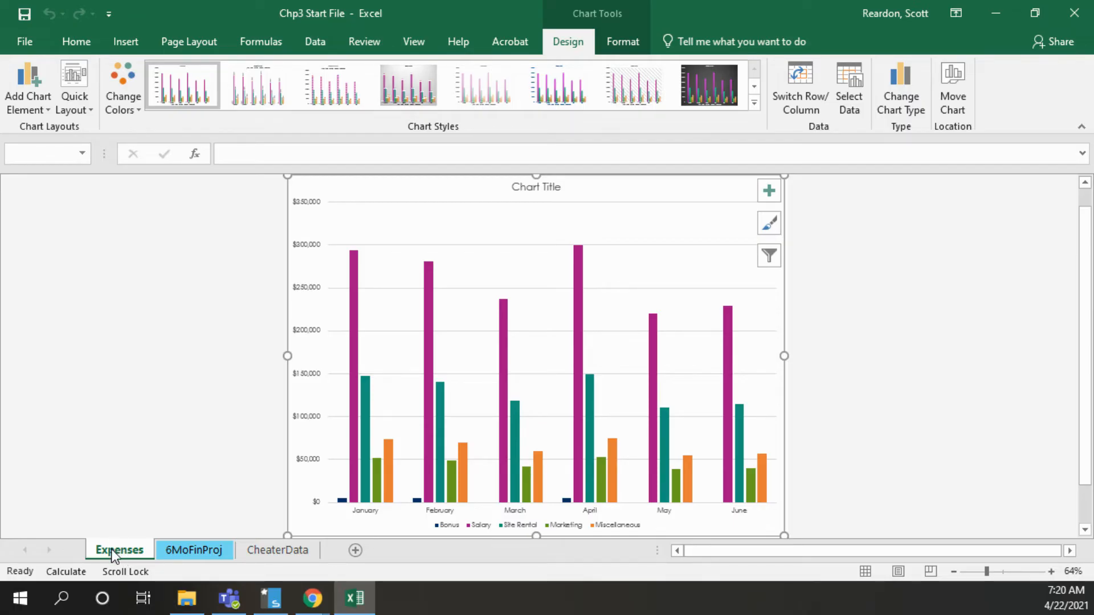
left_click_drag(111, 550, 133, 555)
left_click_drag(218, 555, 235, 554)
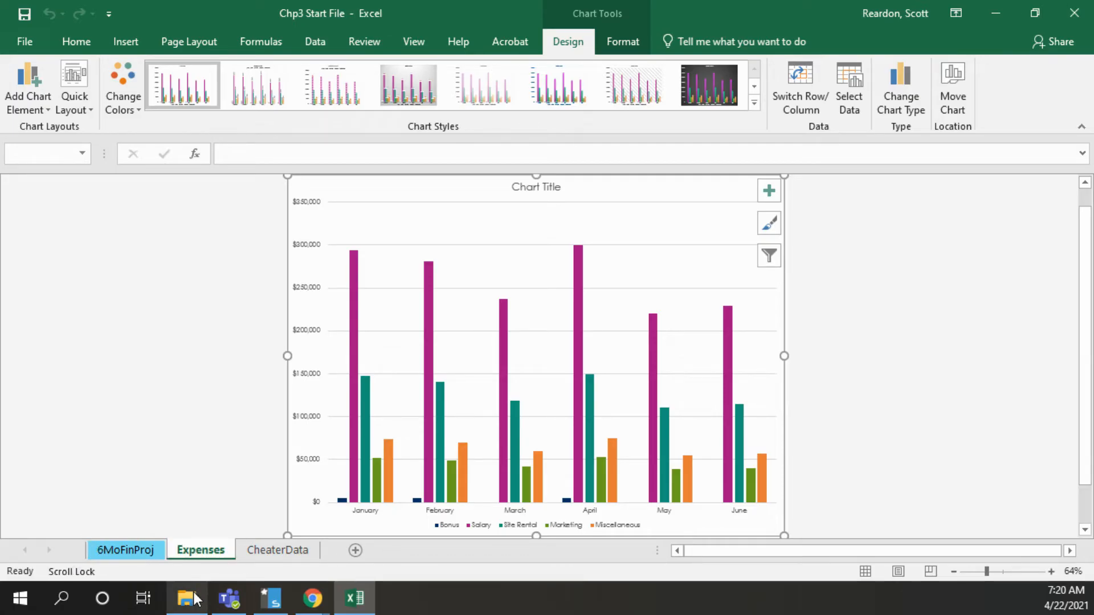
Replace the chart title with 6Mo Proj Exp and make it bold and underlined
mouse_move(193, 599)
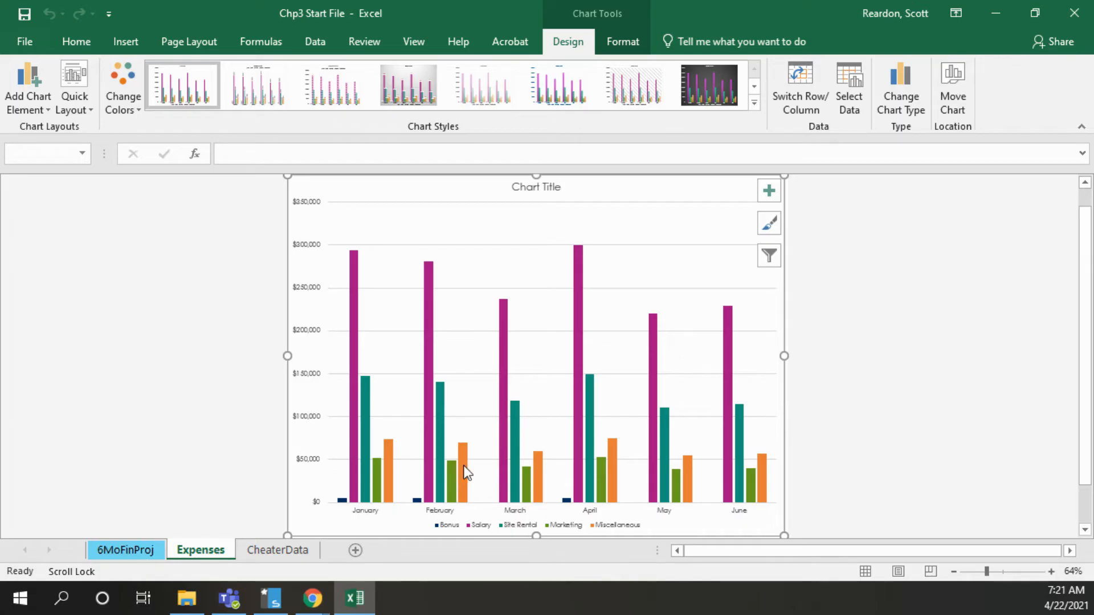
mouse_move(461, 475)
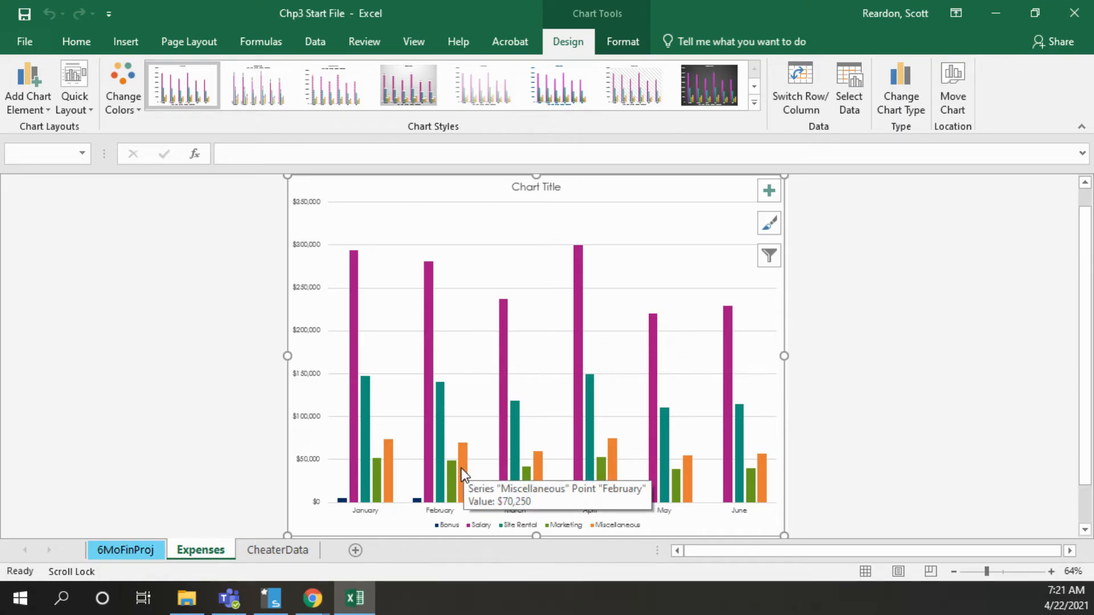
double_click(530, 187)
left_click(530, 186)
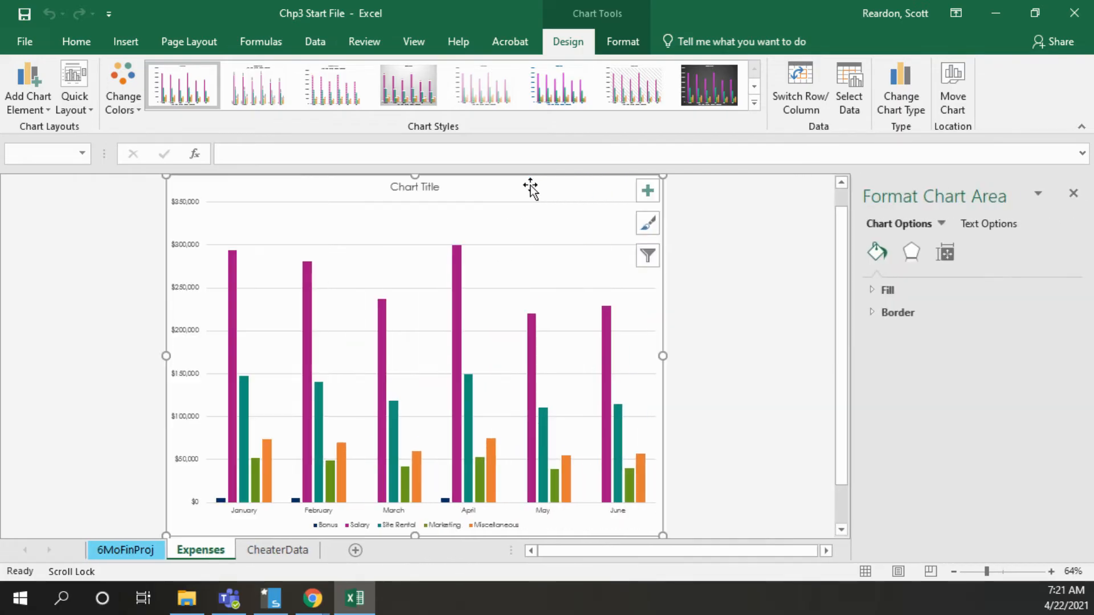
left_click(415, 187)
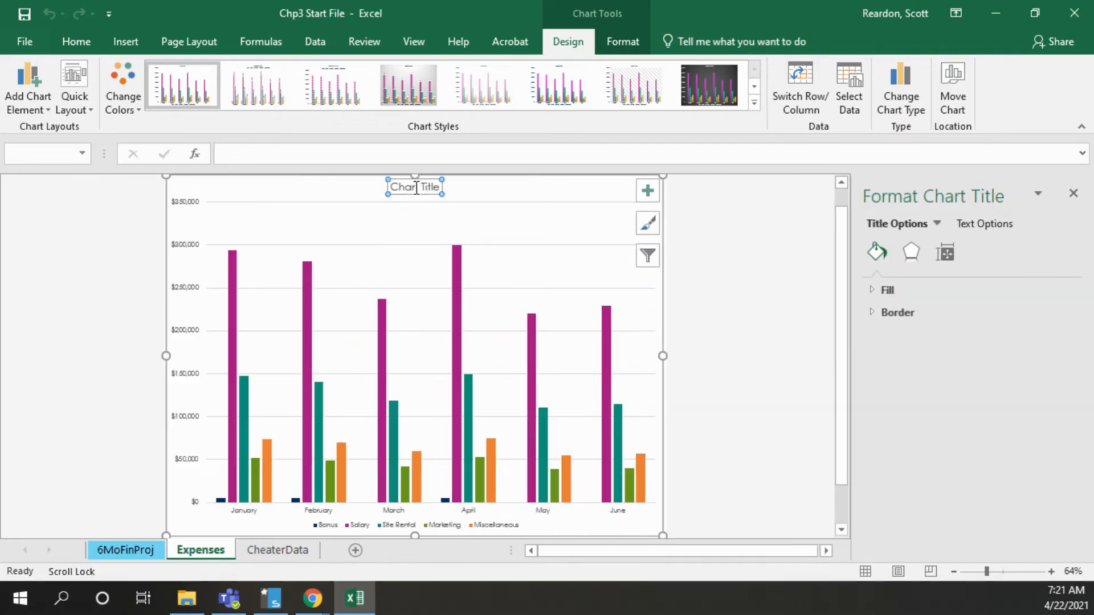
triple_click(417, 187)
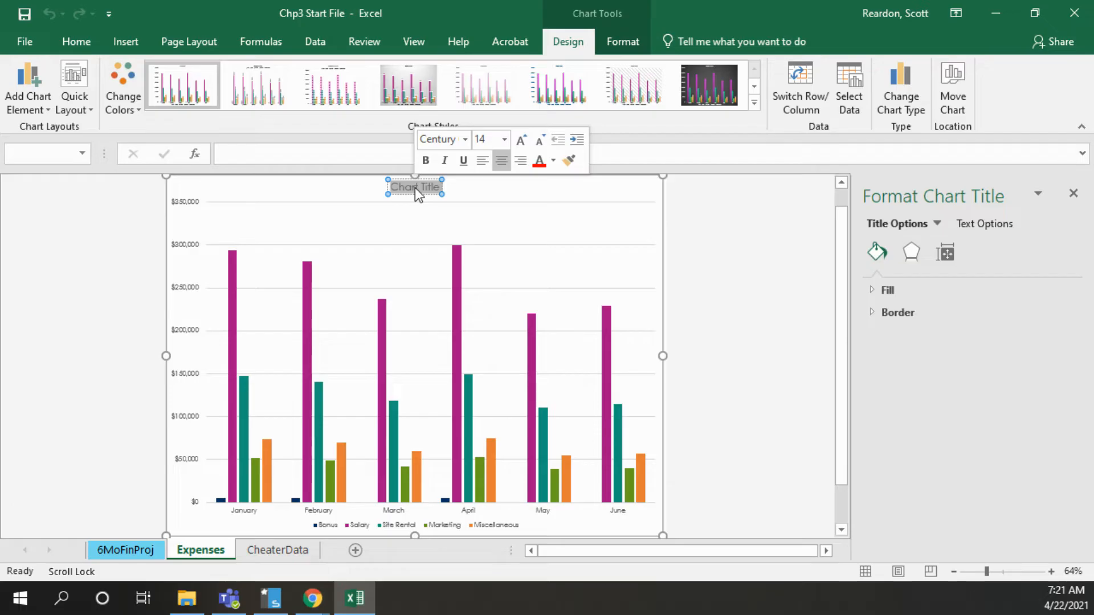
type("6Mo")
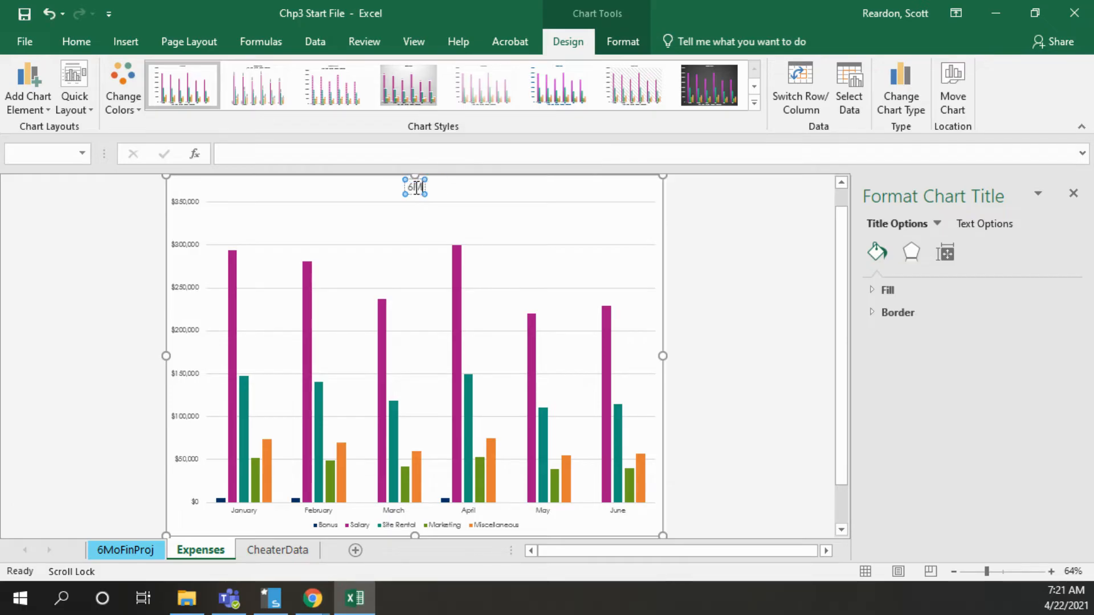
type(" Proj Exp")
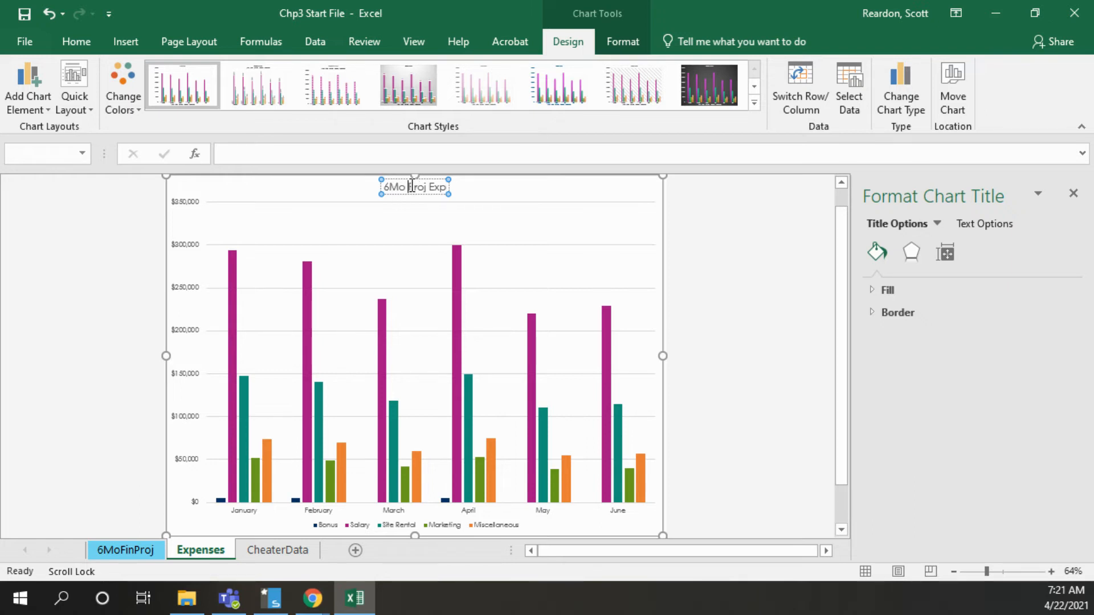
triple_click(412, 187)
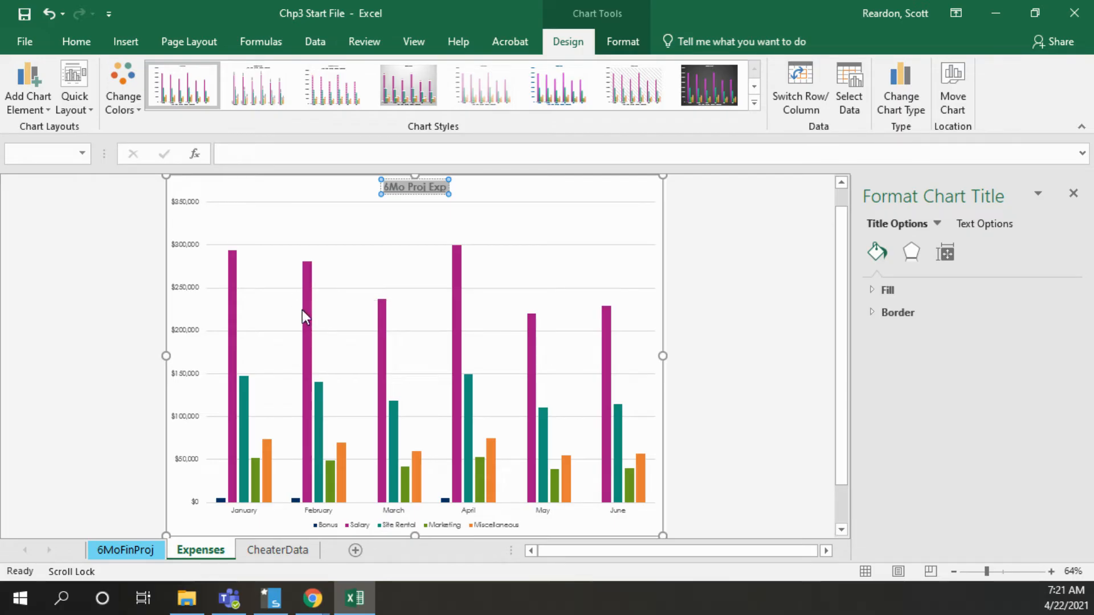
left_click(348, 270)
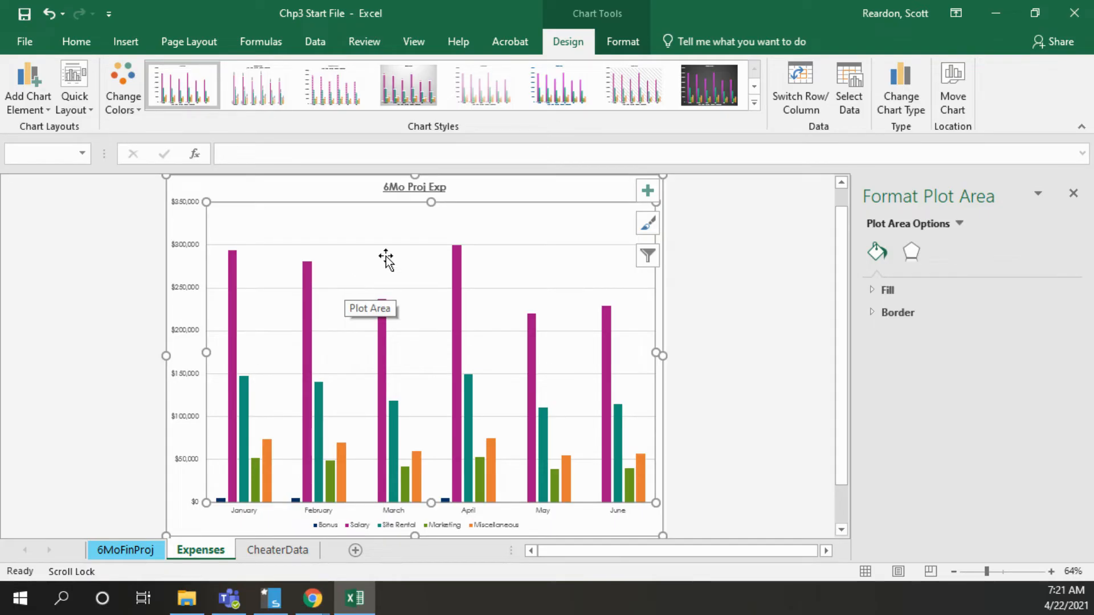
Add data labels to the expenses chart, positioned at Outside End
left_click(651, 192)
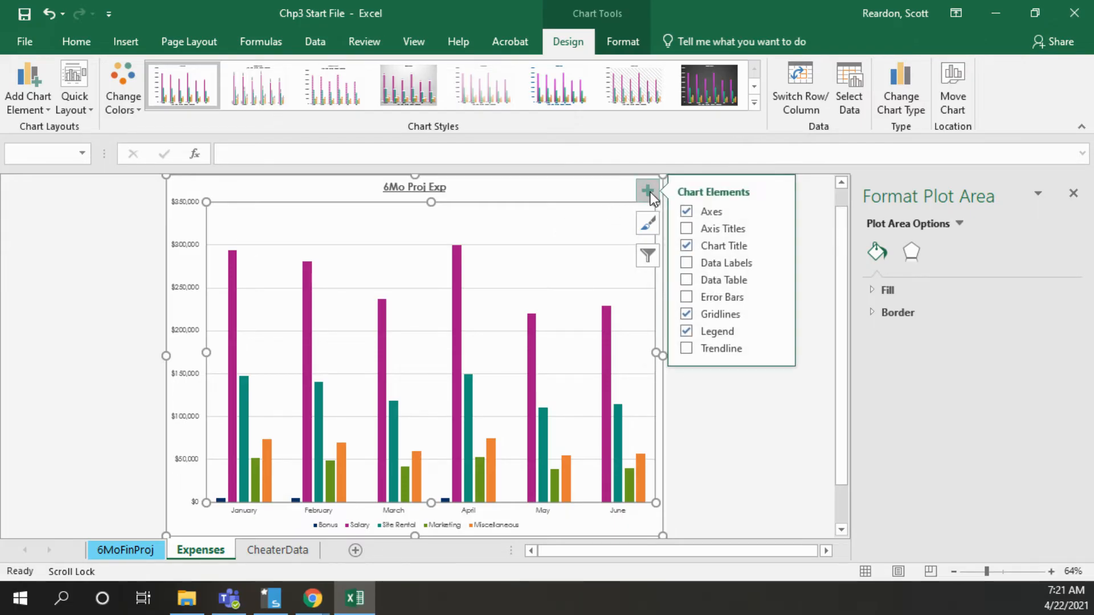
left_click(775, 262)
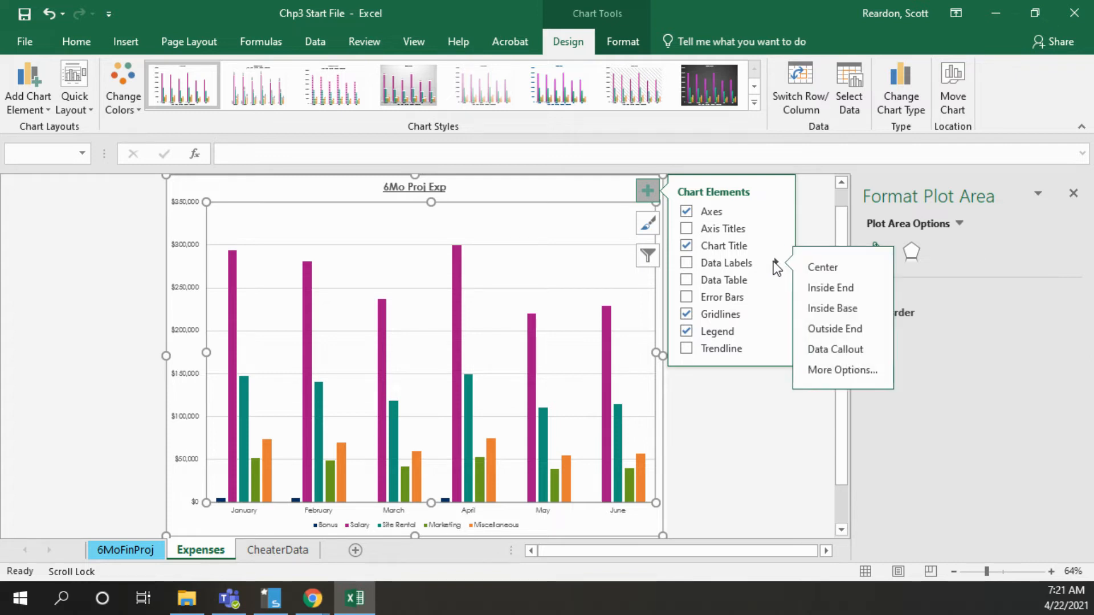
left_click(822, 330)
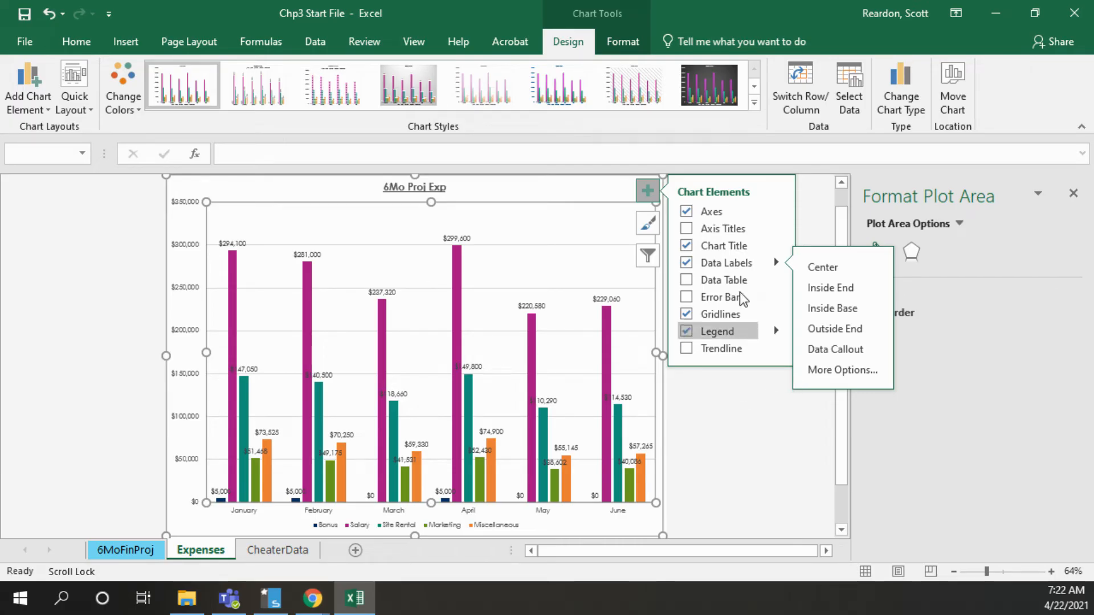
left_click(650, 197)
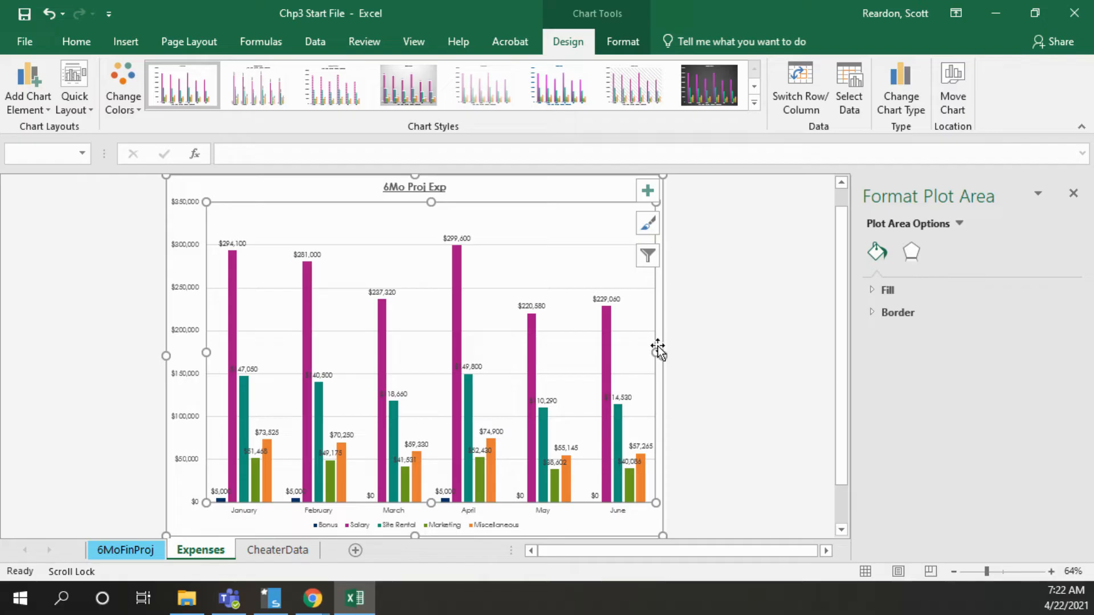
Filter the Bonus and Salary series out of the expenses chart
left_click(647, 258)
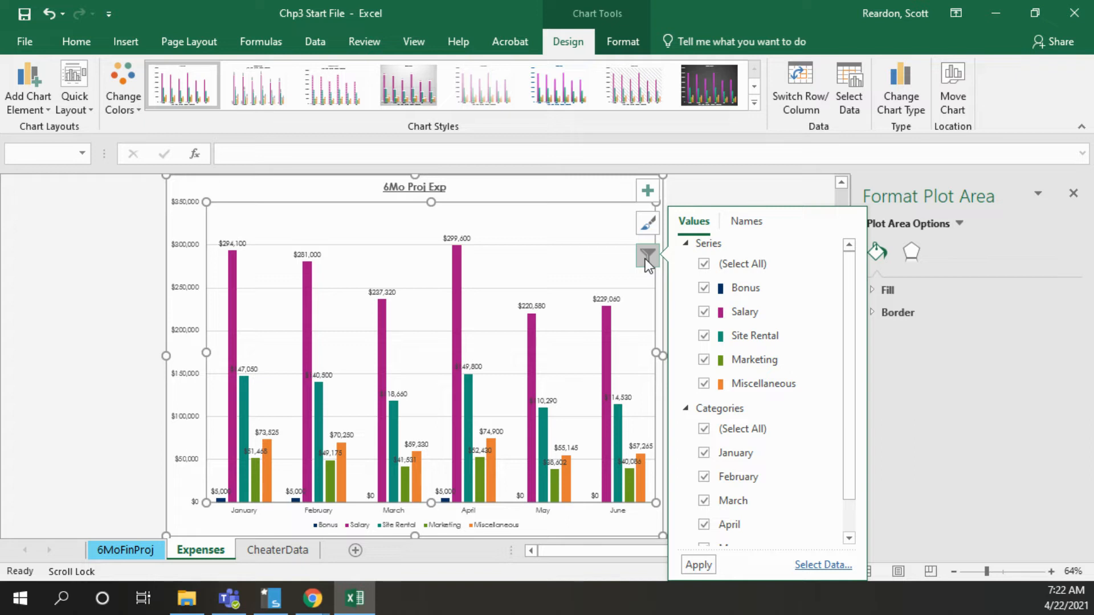
left_click(705, 288)
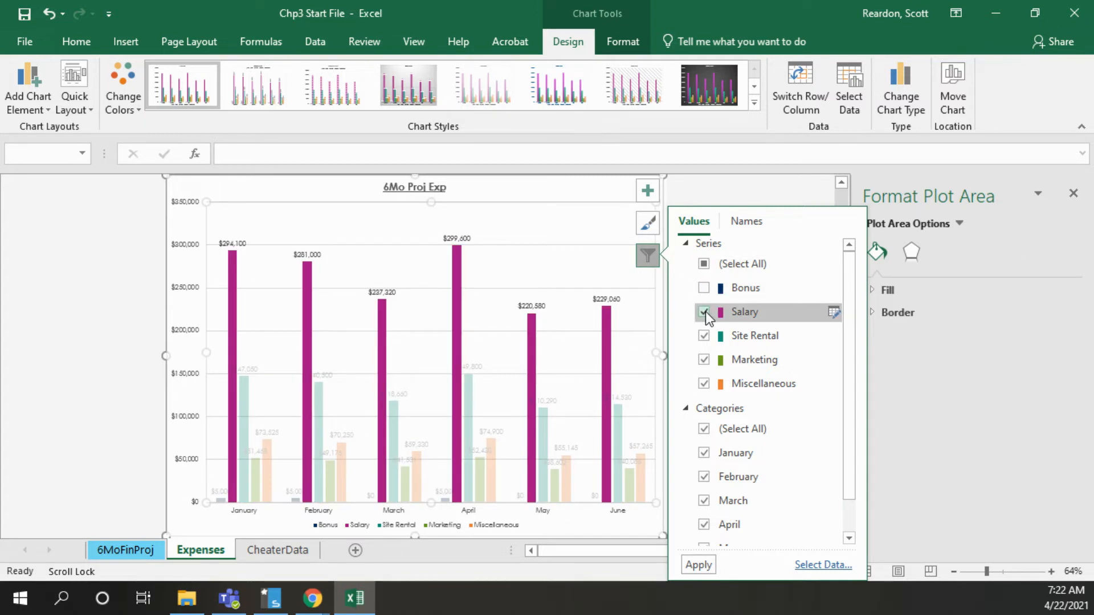
left_click(705, 312)
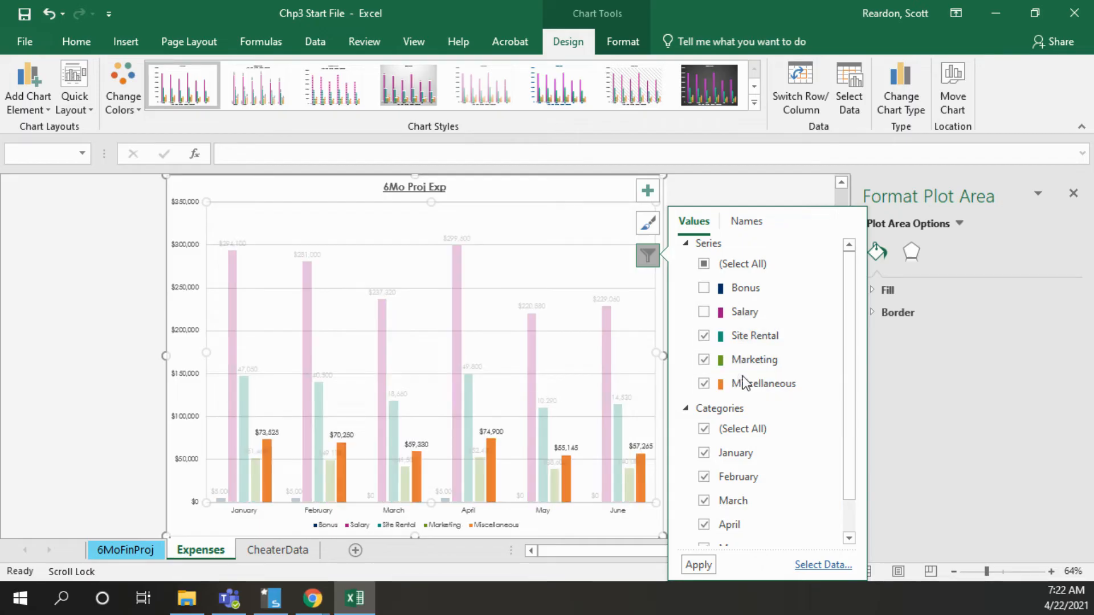
left_click(696, 566)
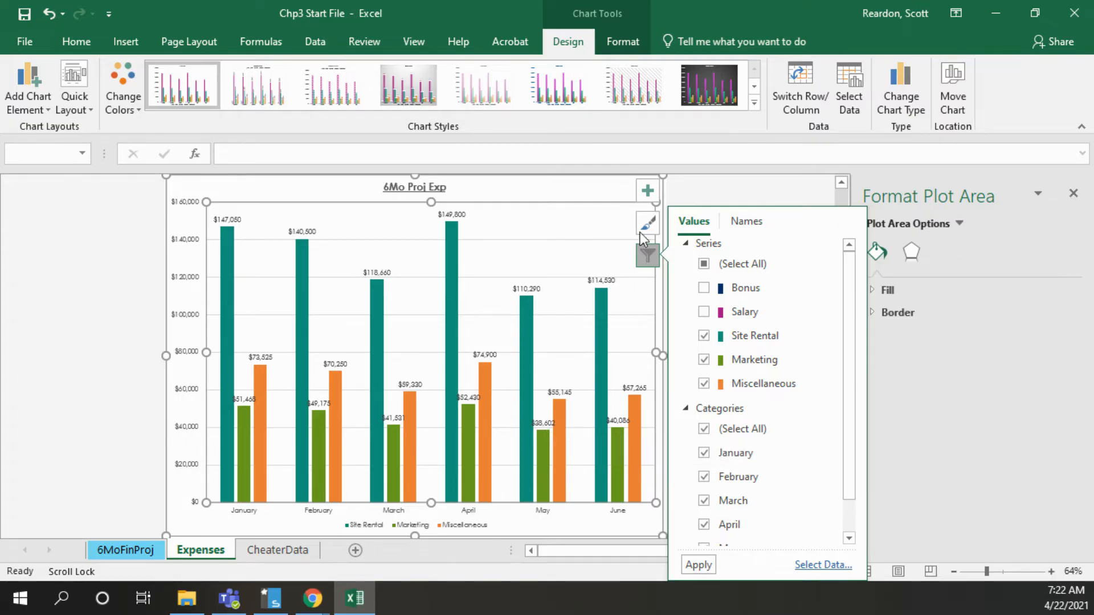
left_click(647, 259)
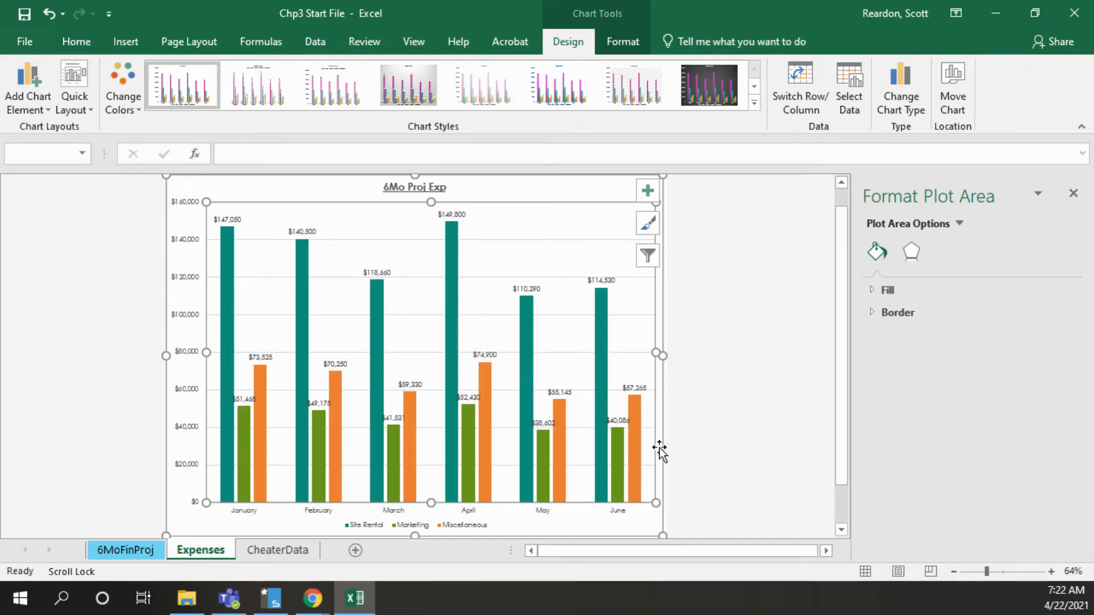
Add a primary vertical axis title to the expenses chart and replace its placeholder text
left_click(656, 524)
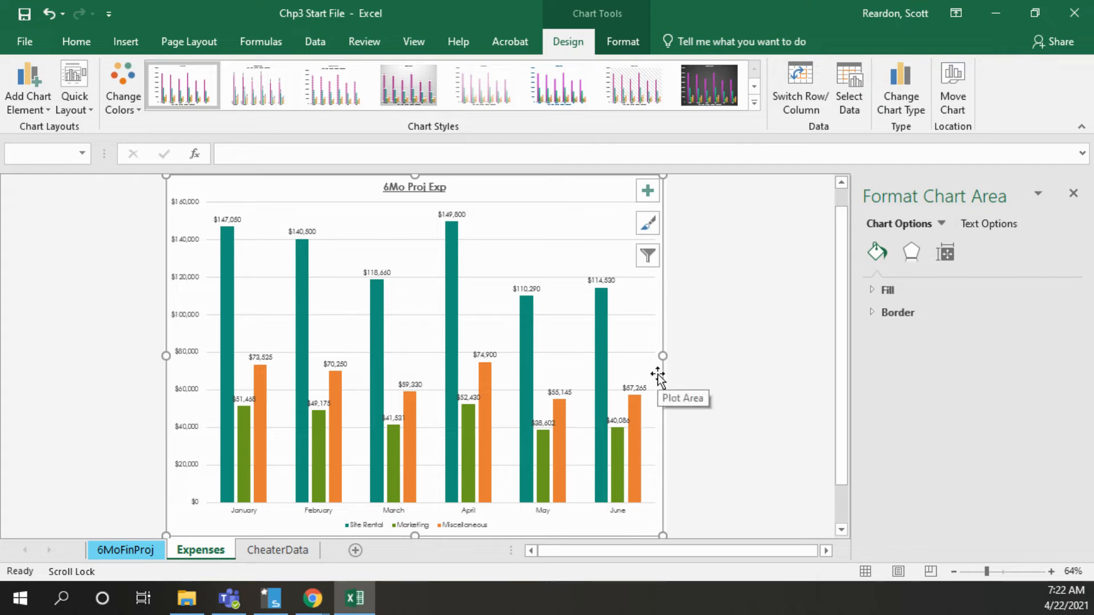
left_click(648, 192)
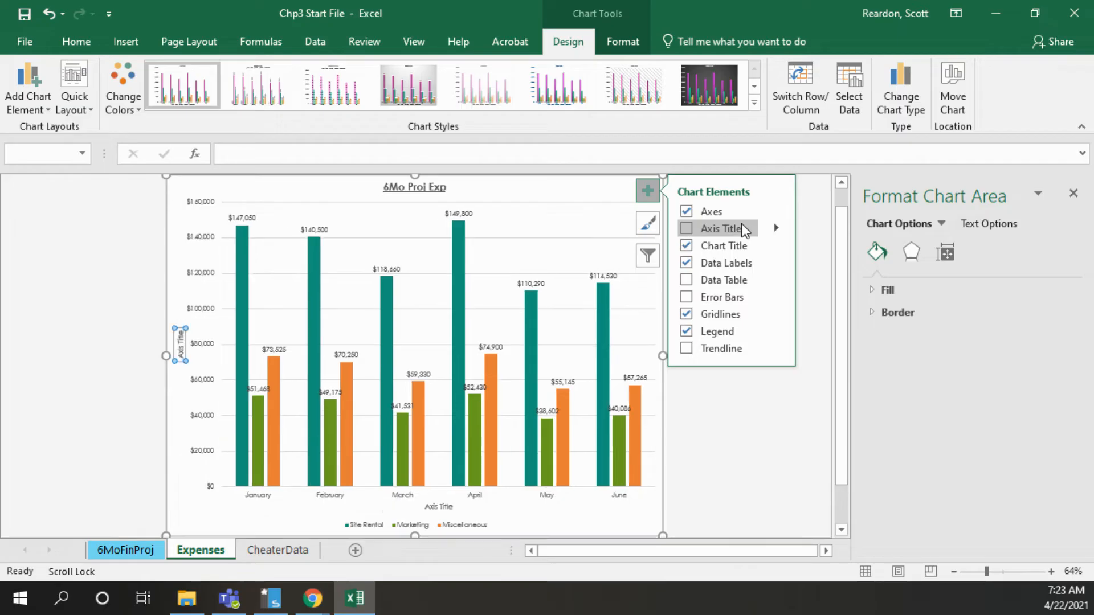
left_click(776, 226)
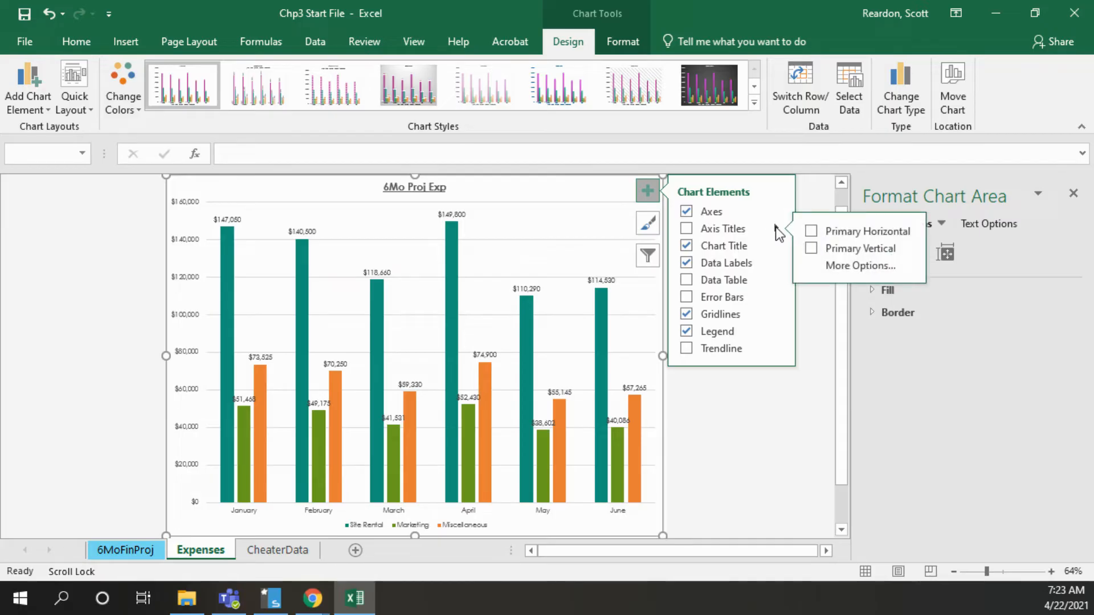
left_click(816, 249)
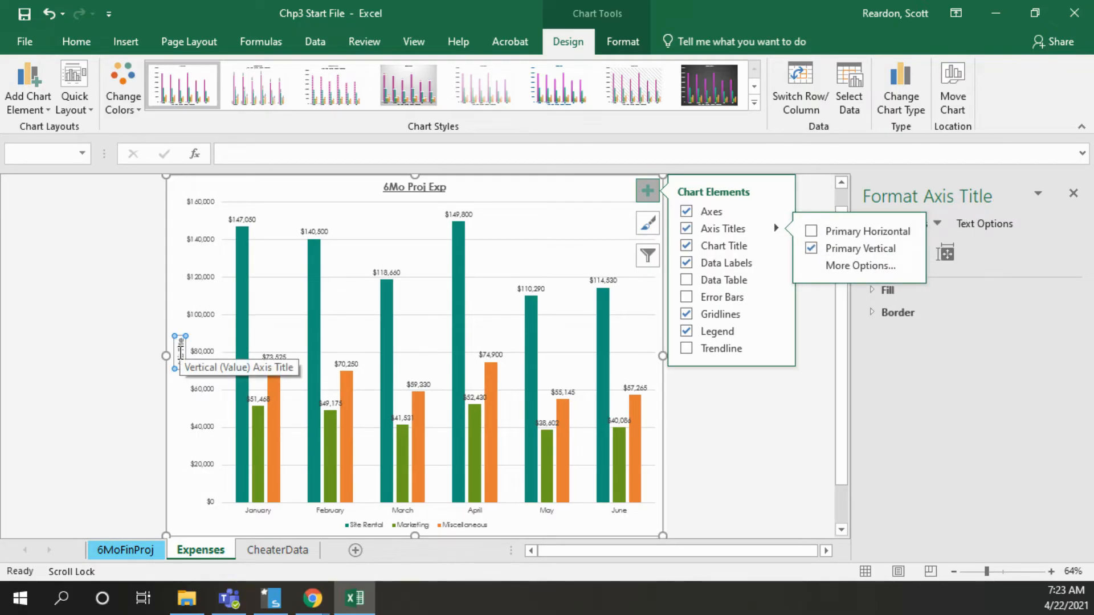
left_click(180, 354)
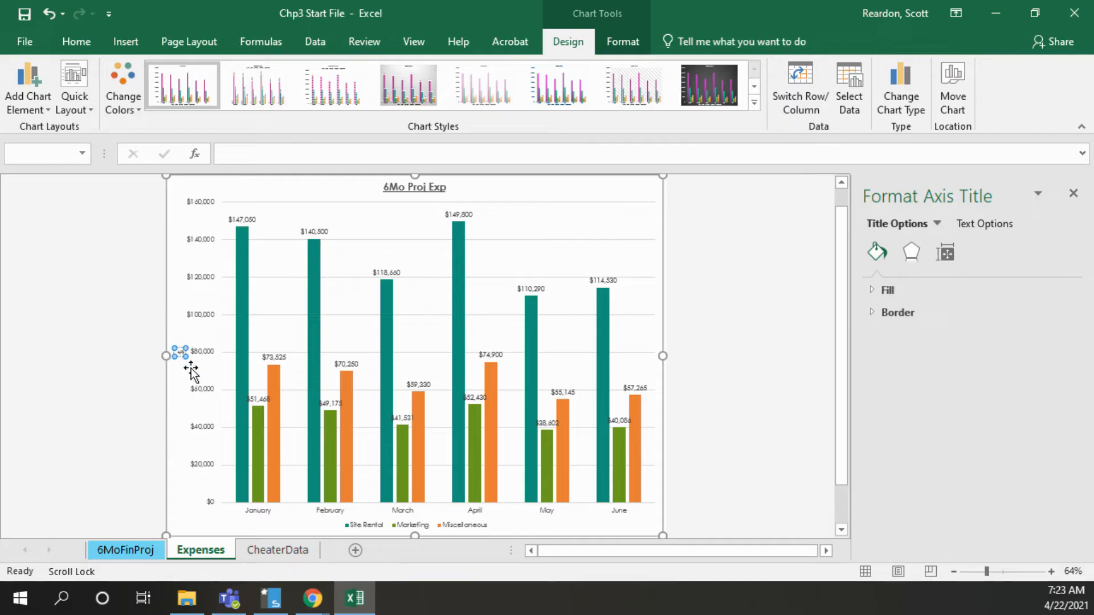
left_click(1051, 572)
left_click(1051, 571)
left_click(1051, 572)
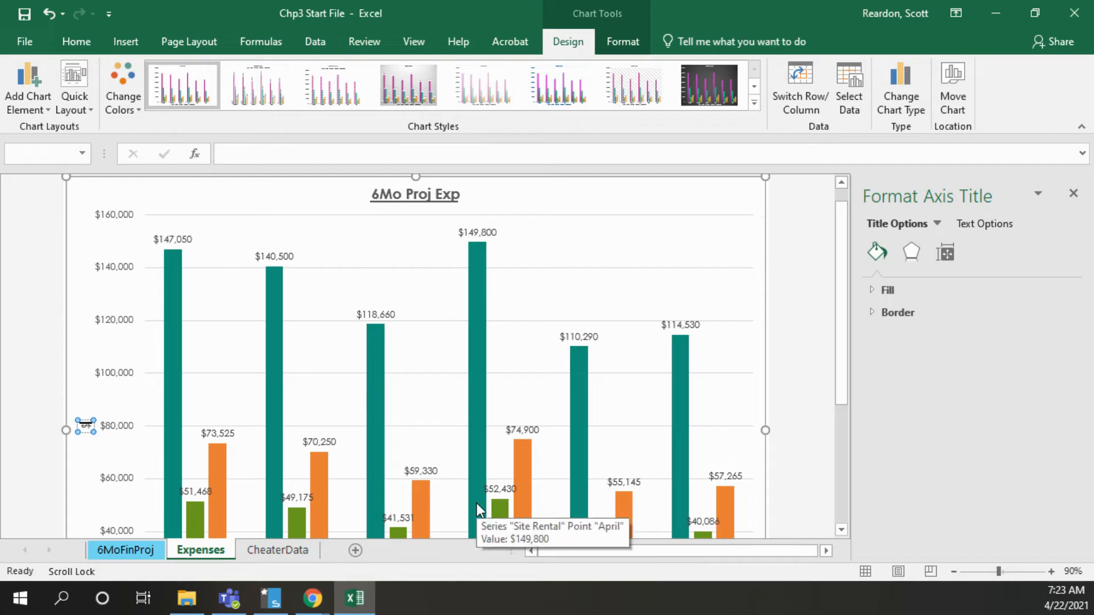
left_click(110, 377)
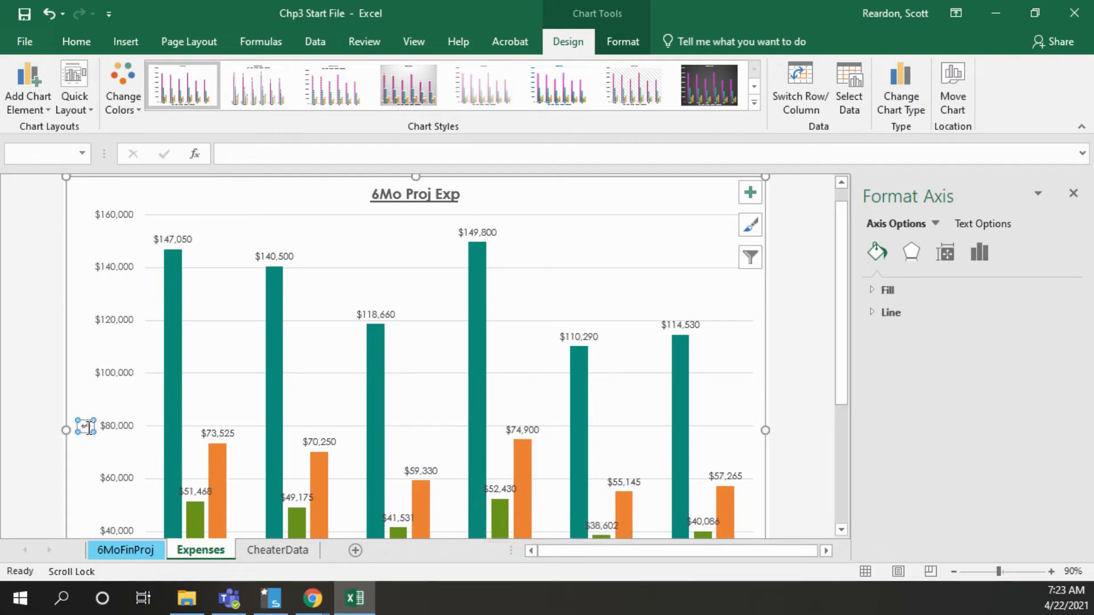
Set the vertical axis title's text direction to Horizontal and apply chart Style 6 to the expenses chart
left_click(86, 427)
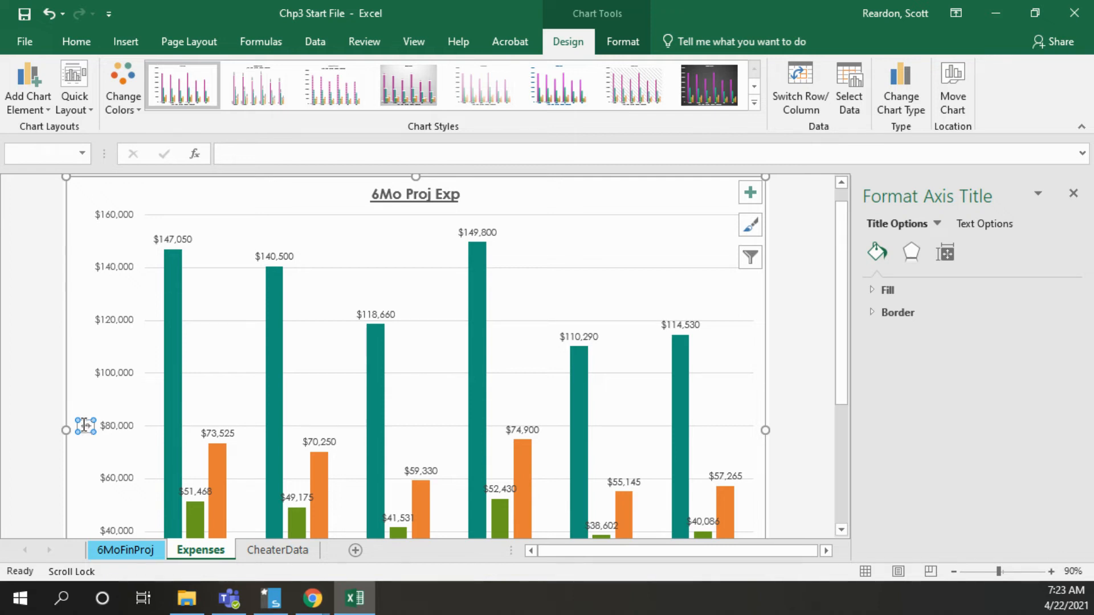
right_click(85, 428)
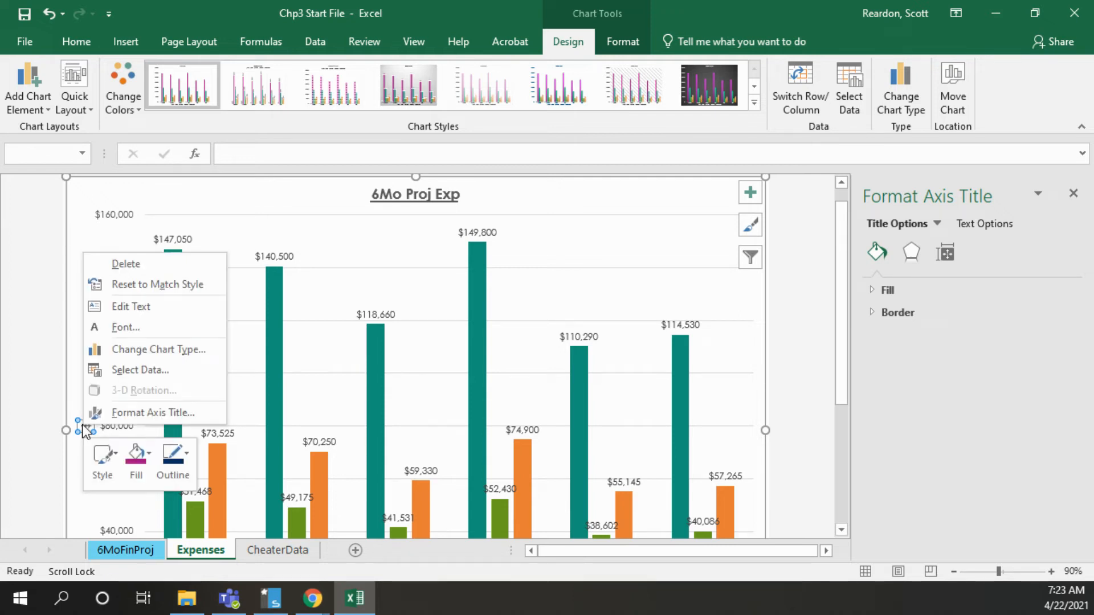
left_click(135, 416)
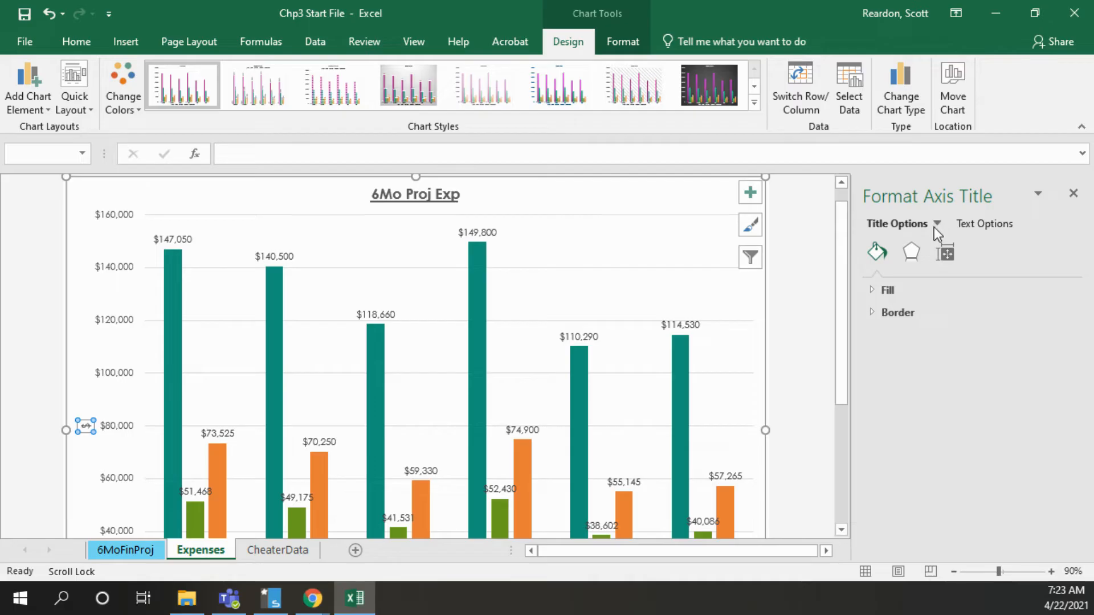
left_click(945, 258)
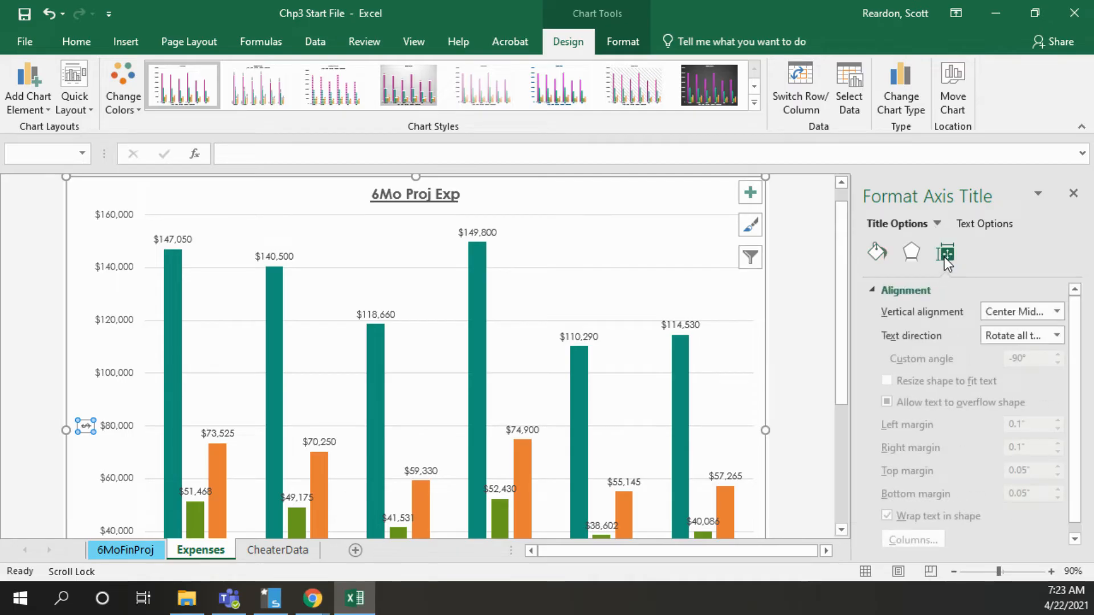
left_click(1056, 336)
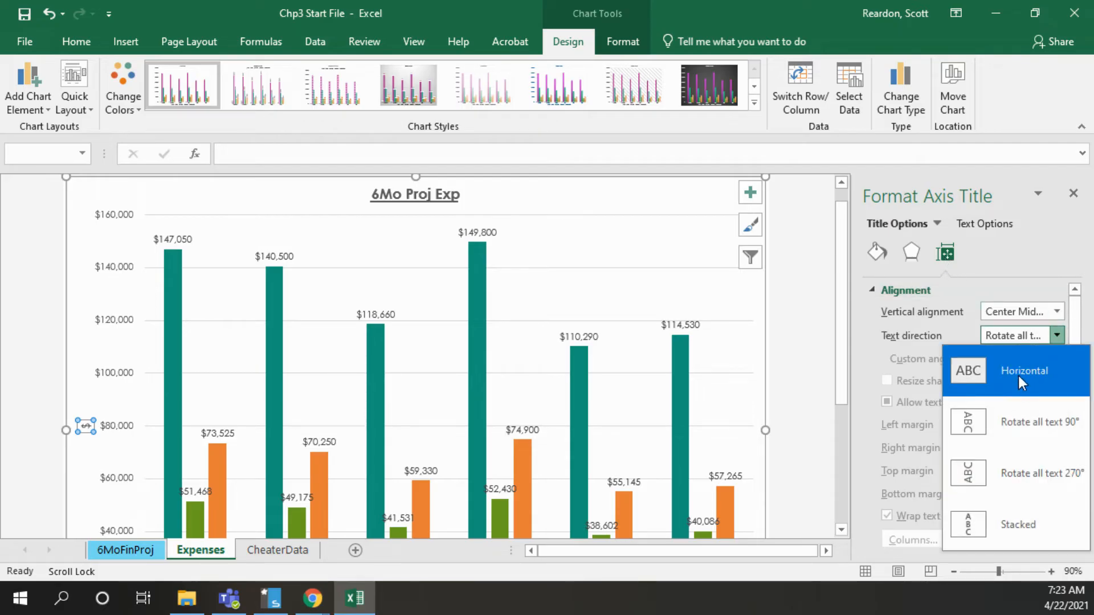
left_click(1019, 376)
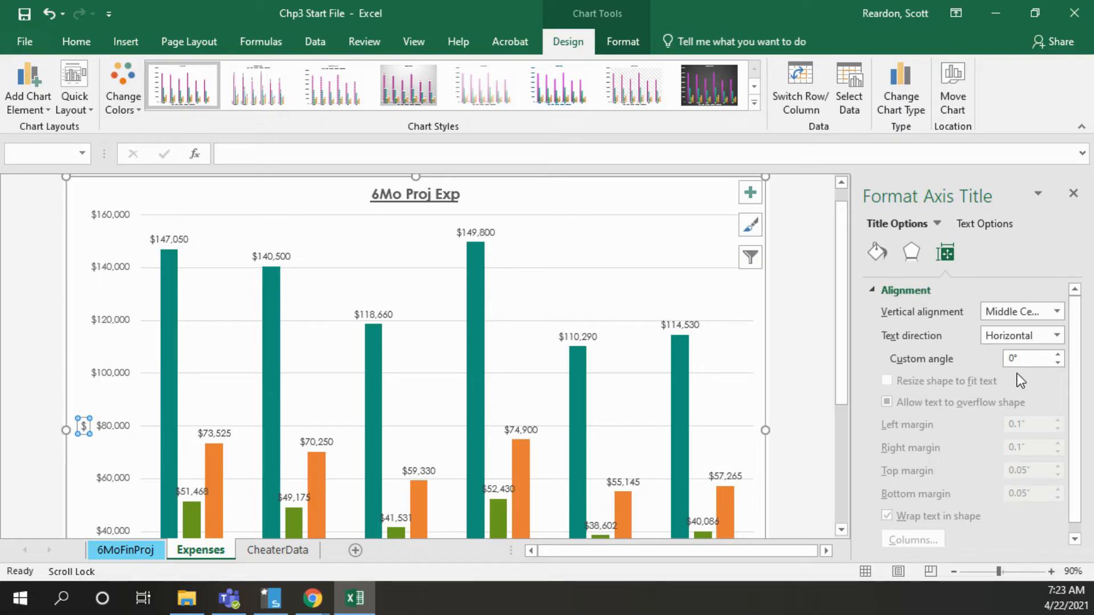
left_click(1075, 198)
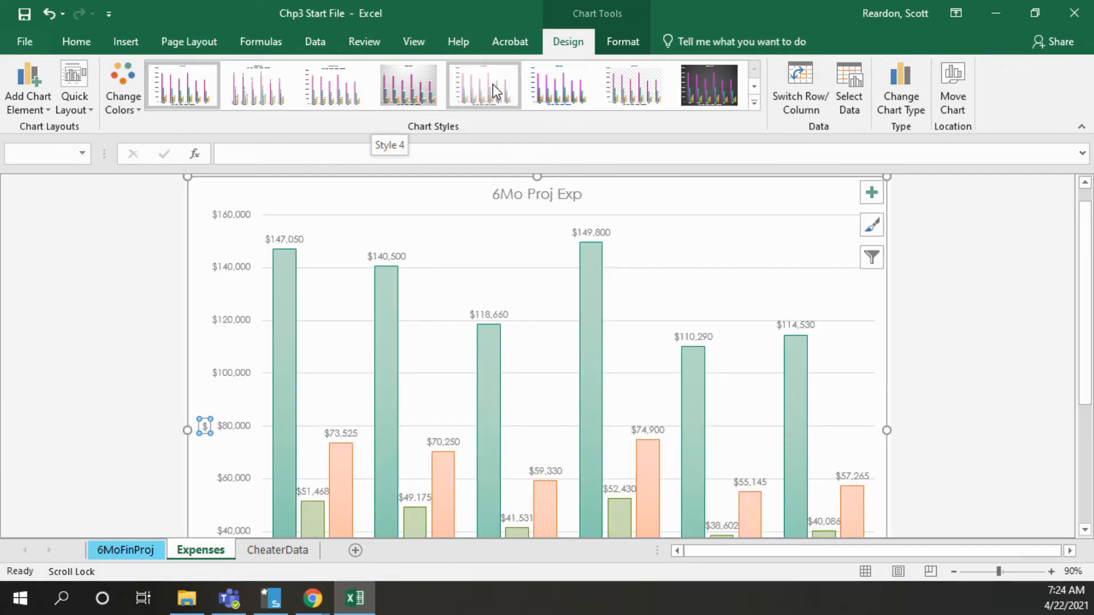
left_click(552, 94)
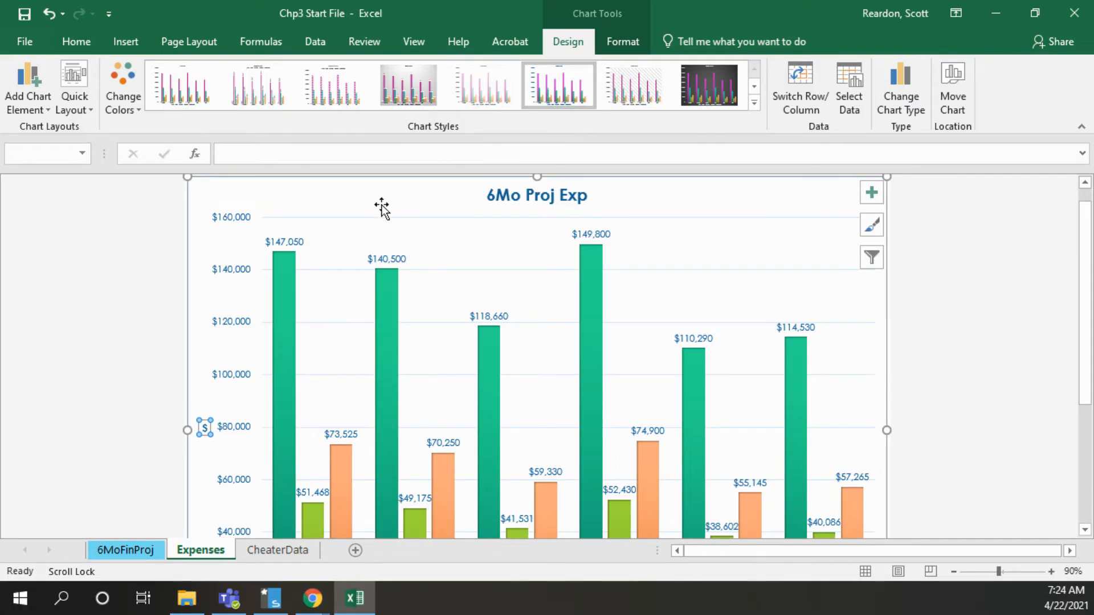
Examine the number format options of the expenses chart's vertical axis, including category, decimal places, symbol and negative numbers
right_click(229, 329)
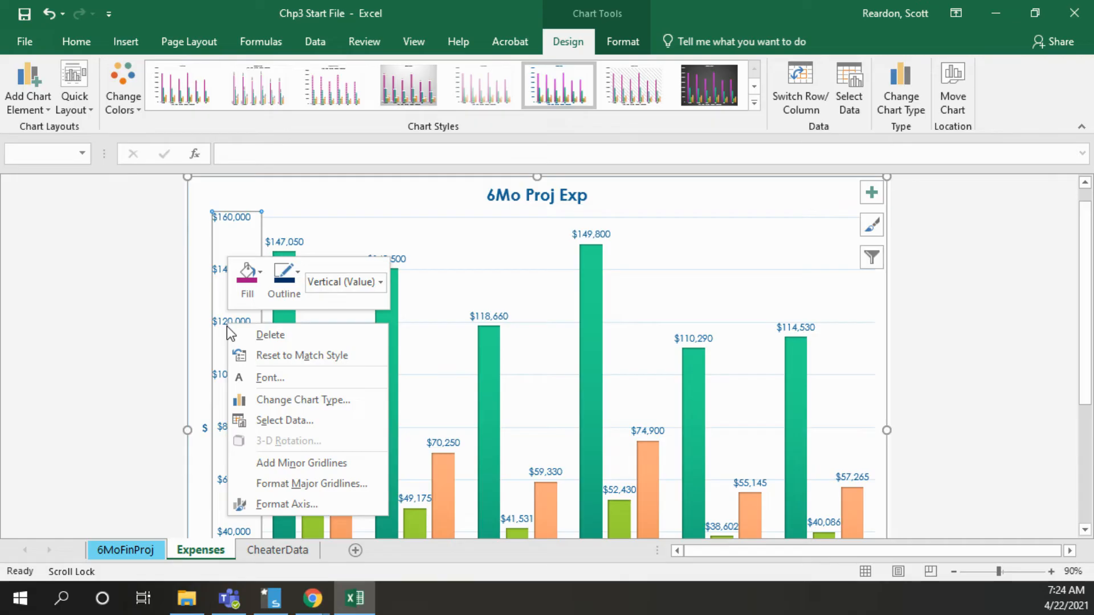
left_click(272, 504)
left_click_drag(1080, 405, 1088, 510)
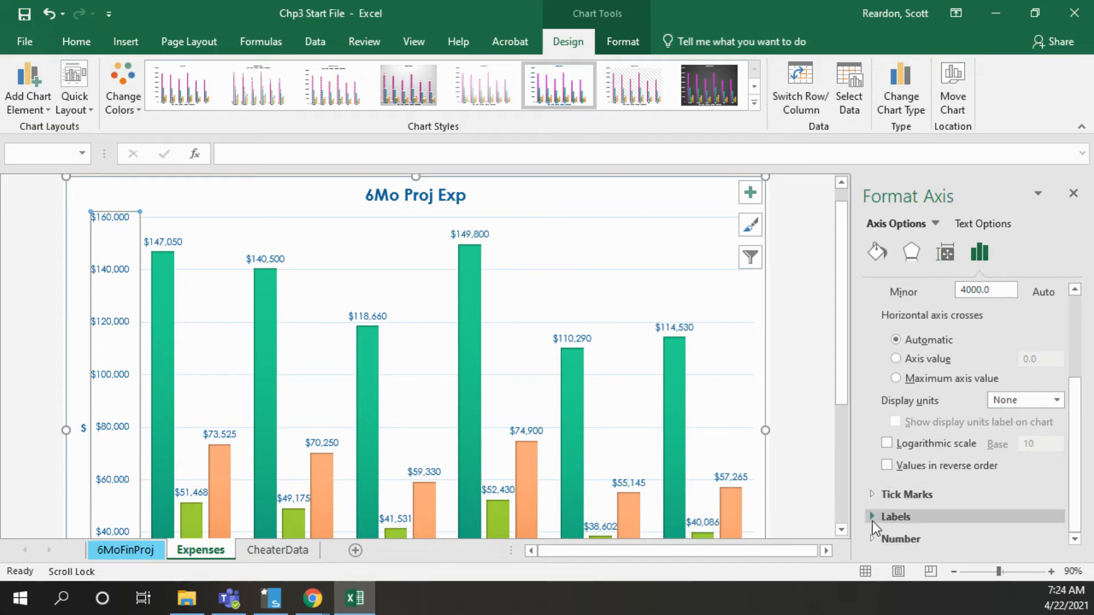
left_click(873, 538)
left_click_drag(1082, 401, 1083, 496)
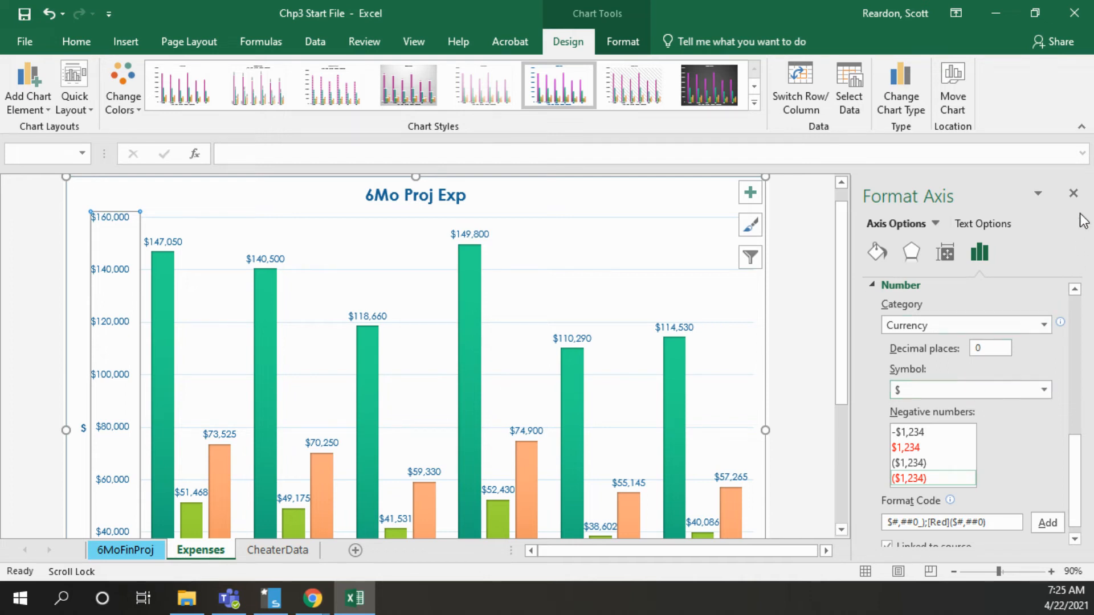
left_click(1075, 194)
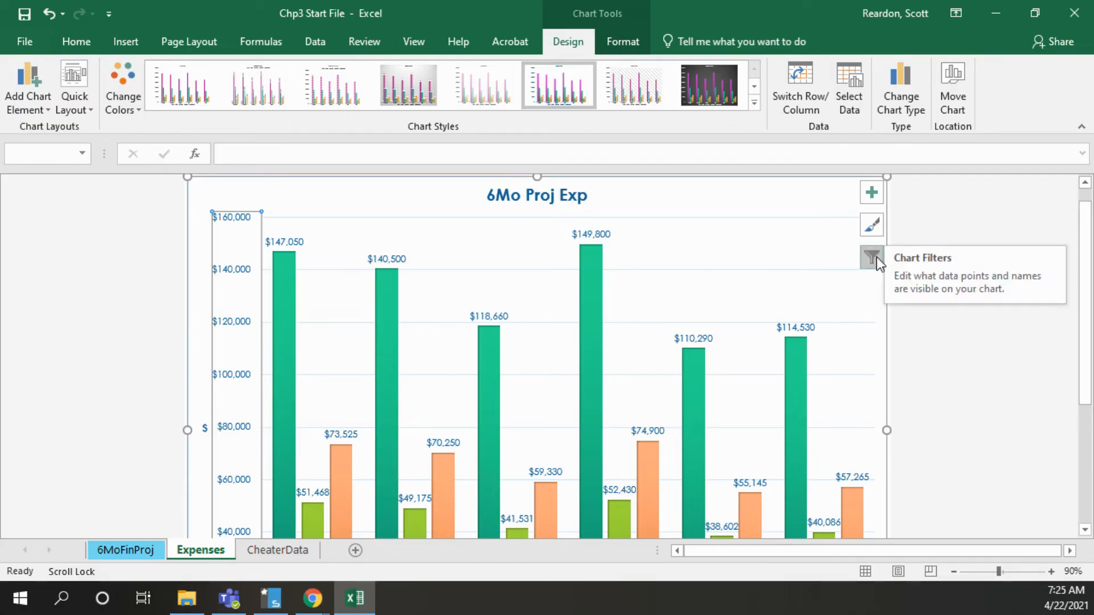
left_click(872, 194)
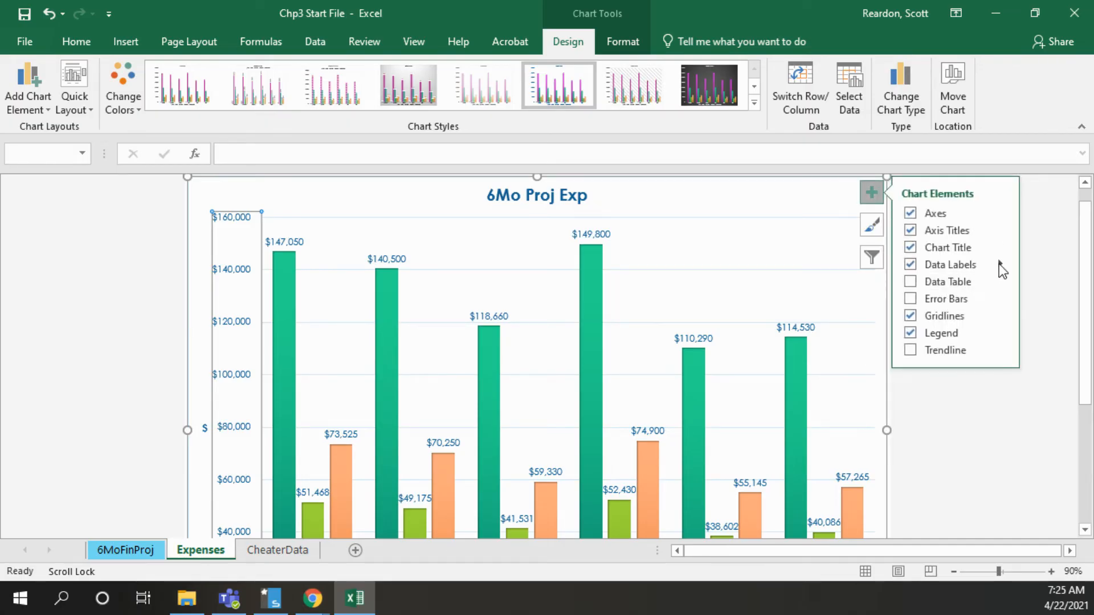
mouse_move(1000, 265)
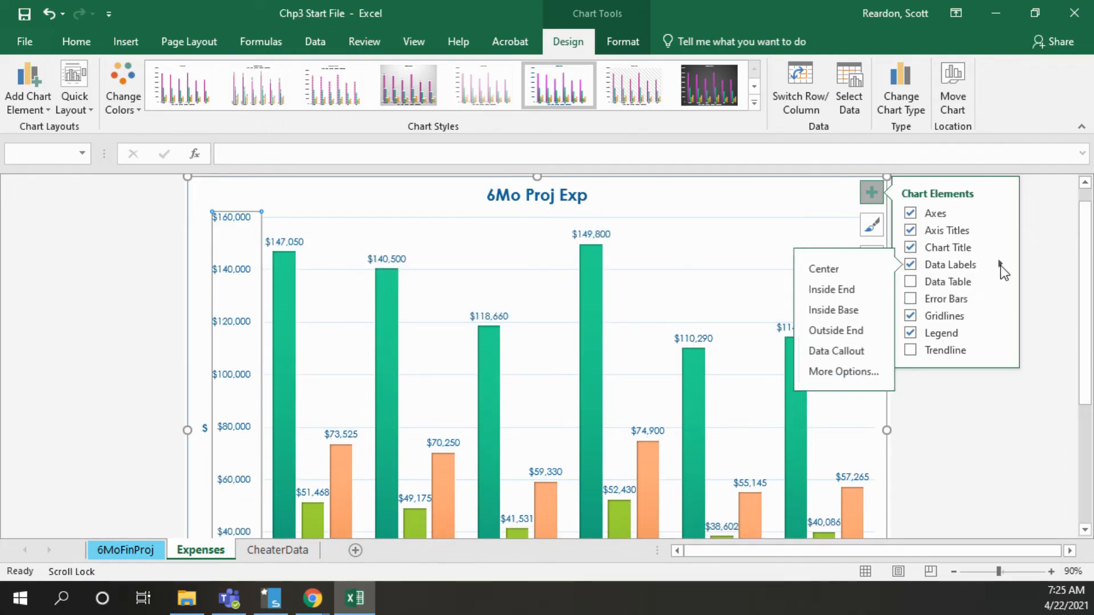
left_click(863, 372)
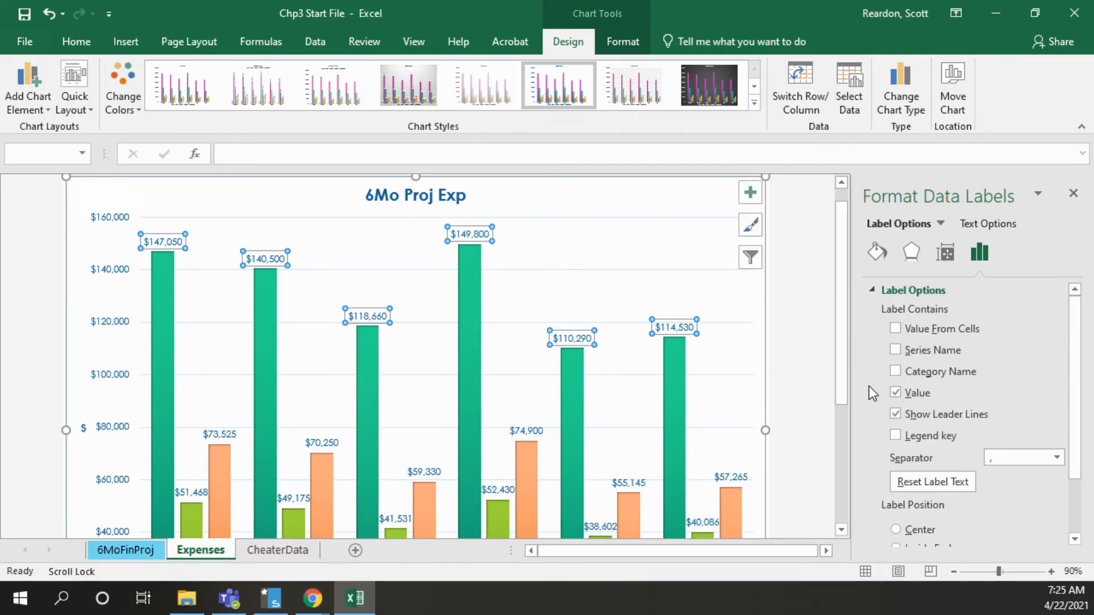
left_click(1074, 193)
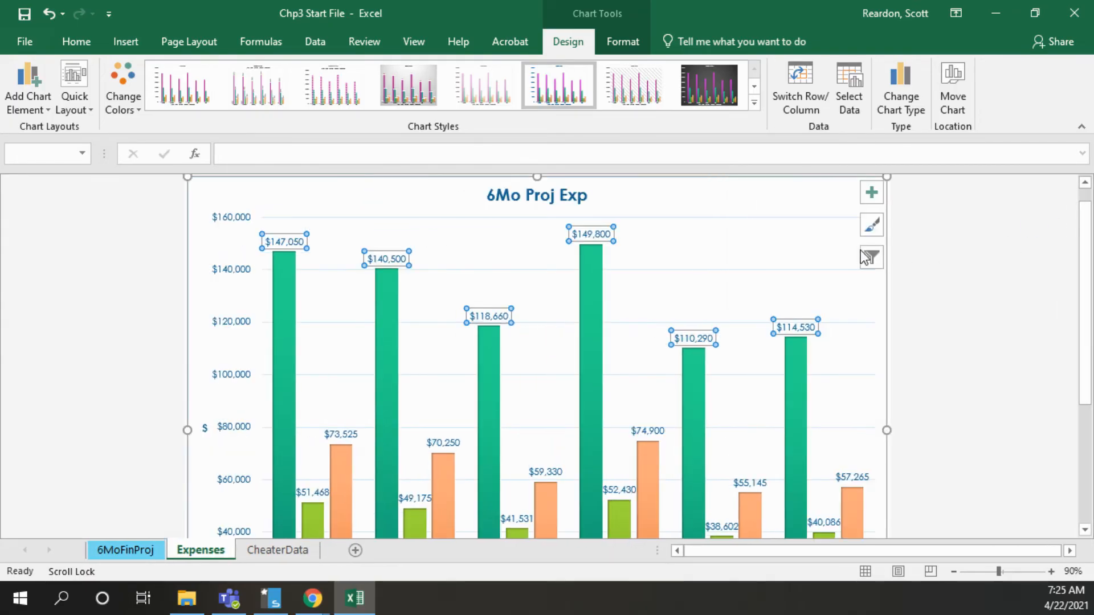
Remove the data labels from all series of the expenses chart
left_click(878, 197)
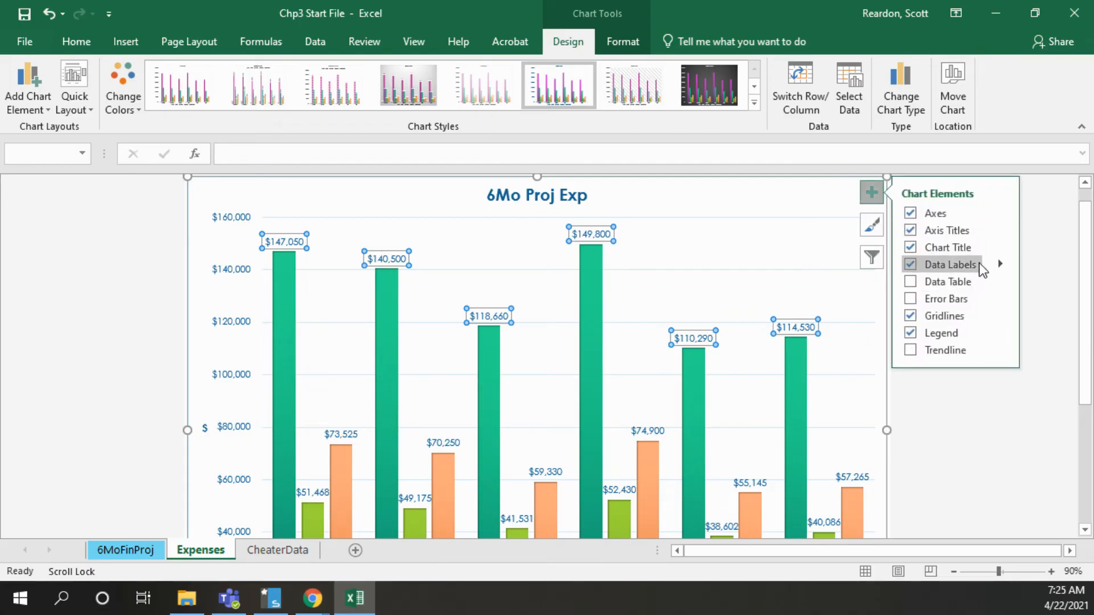
left_click(1002, 265)
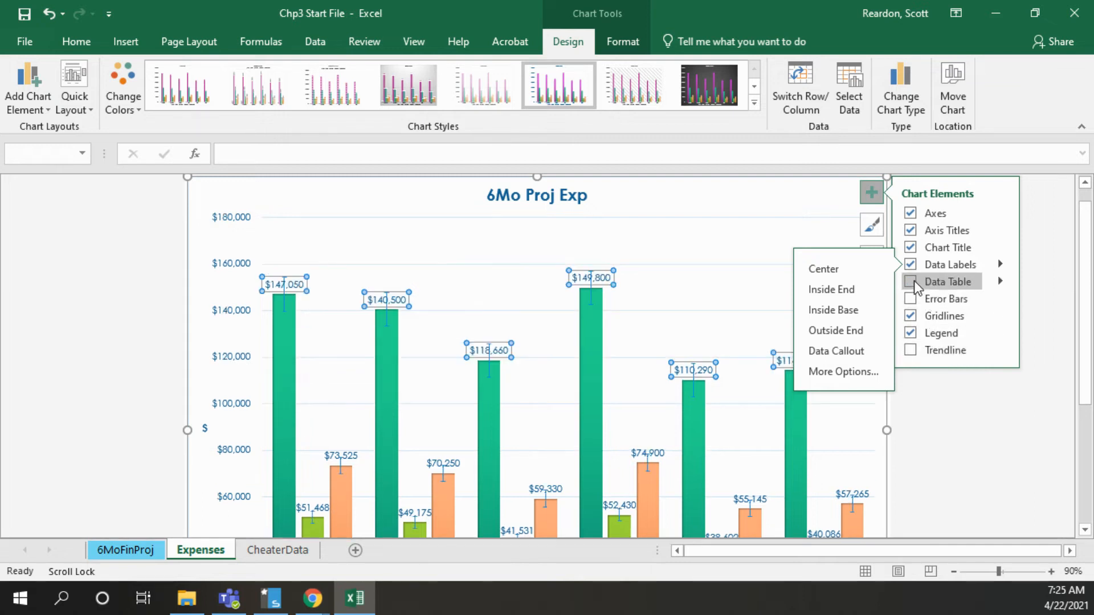
left_click(911, 266)
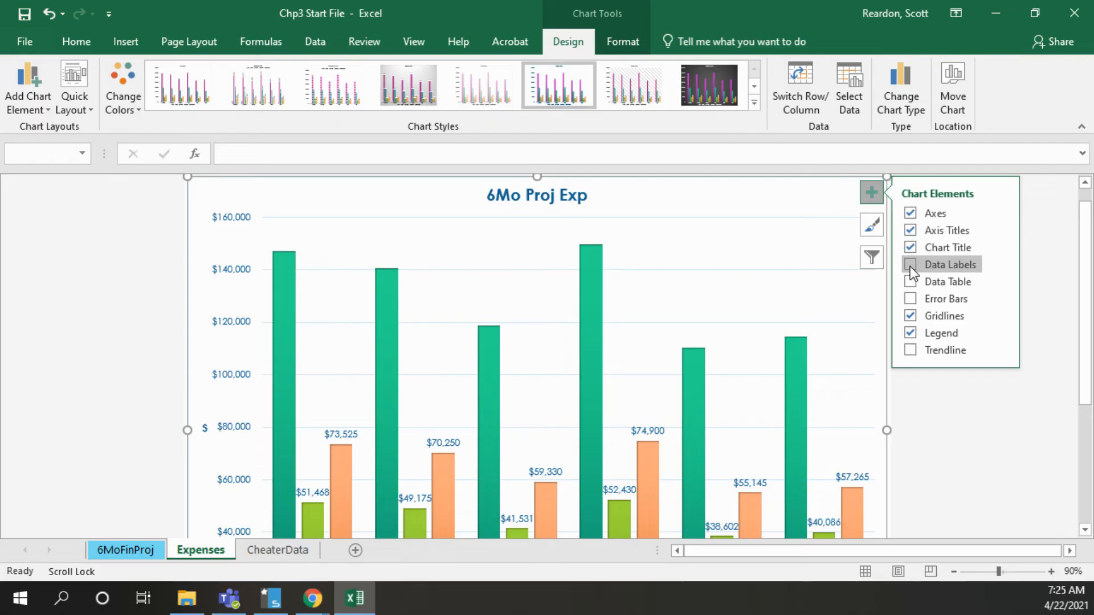
left_click(911, 266)
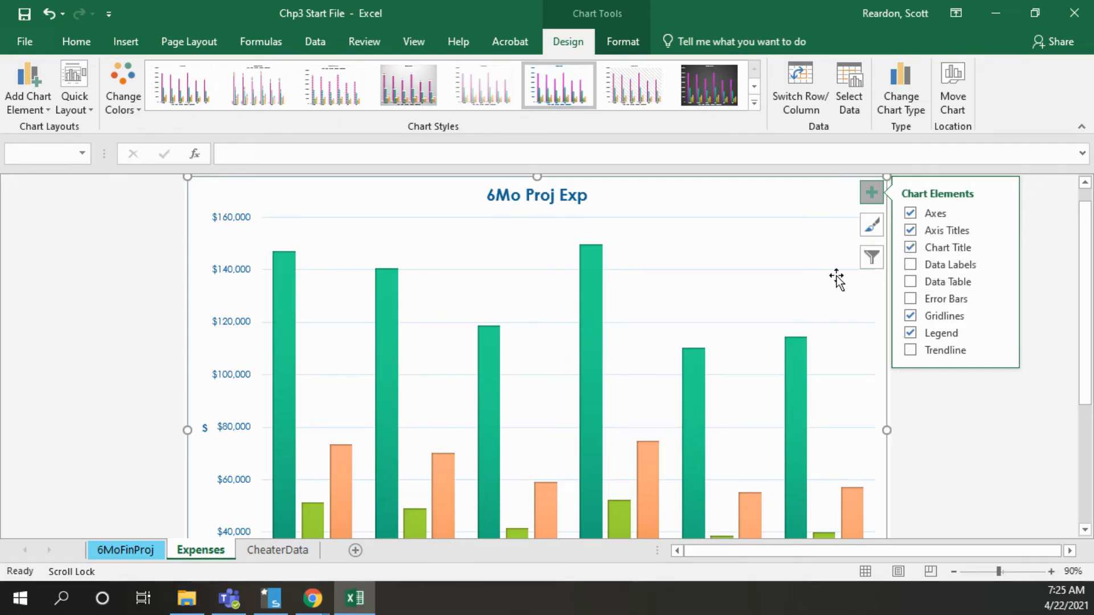
Include the Bonus and Salary series in the expenses chart again and apply the filter change
left_click(875, 260)
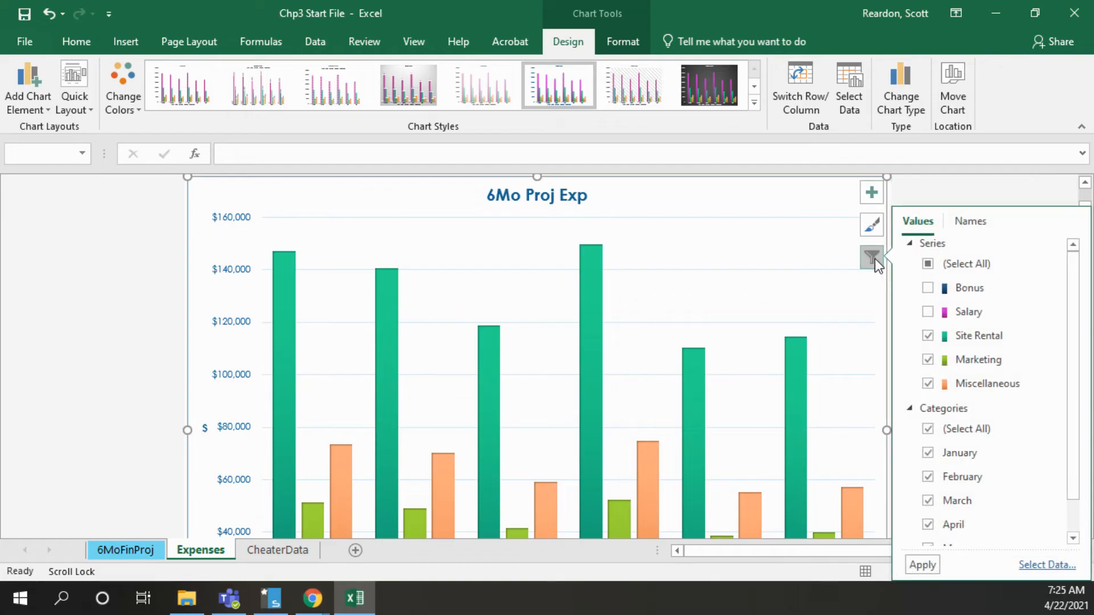
left_click(928, 312)
left_click(927, 288)
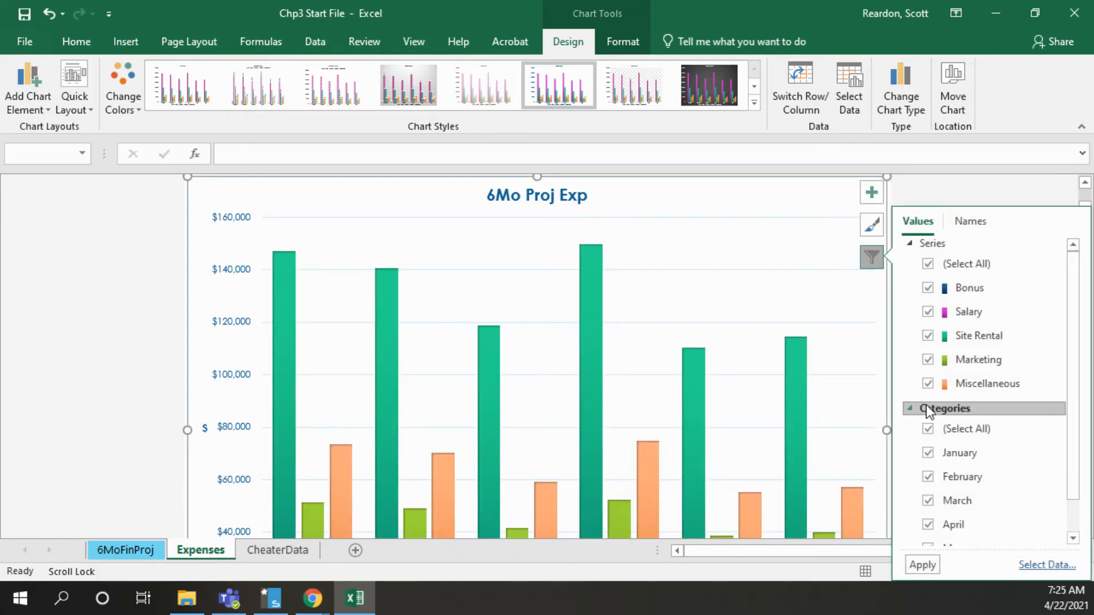
left_click(922, 564)
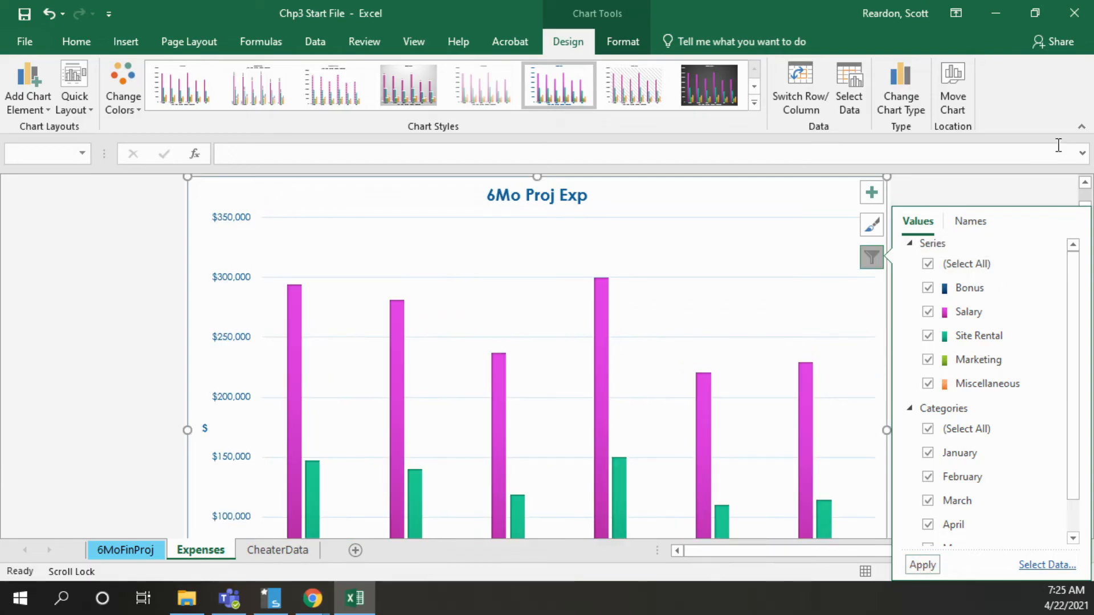
left_click(982, 187)
Set the Expenses sheet's tab colour to Dark Blue, Text 2
left_click_drag(1086, 290, 1086, 364)
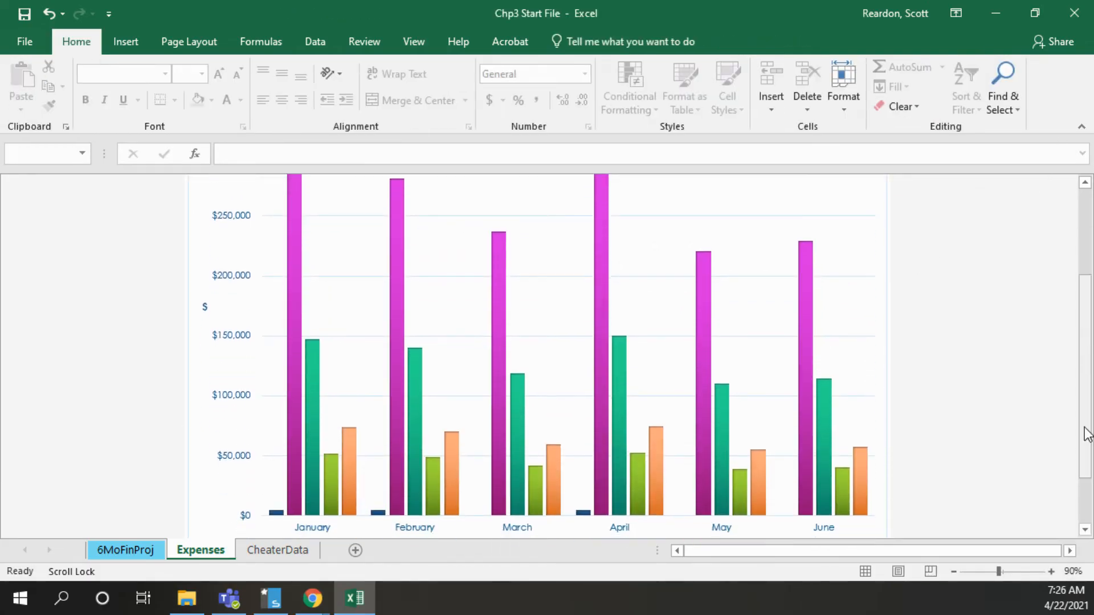
left_click(955, 573)
left_click(954, 573)
left_click(954, 573)
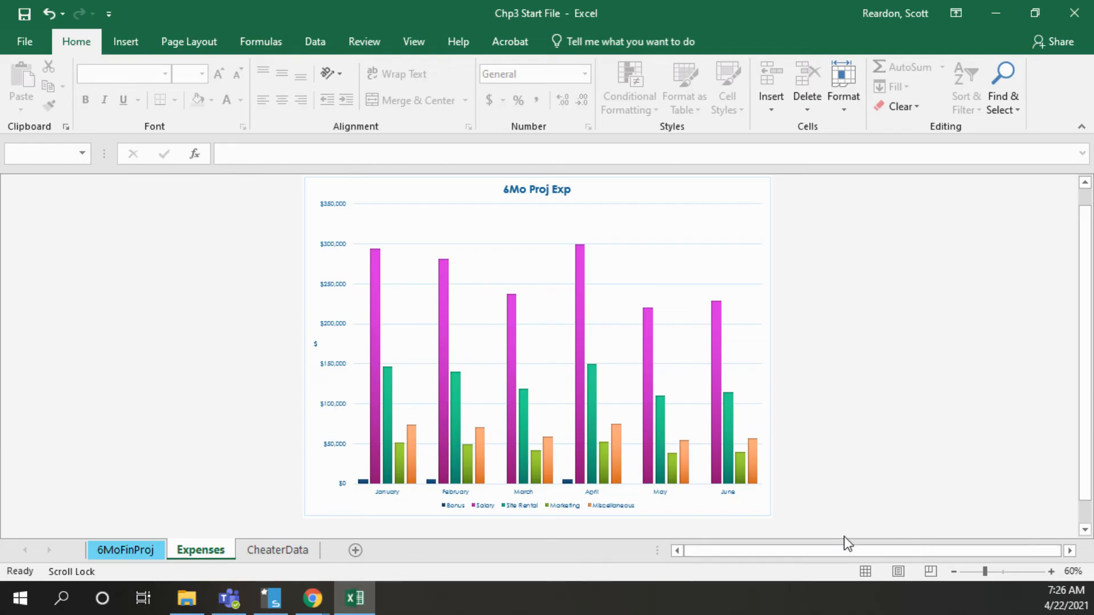
double_click(207, 552)
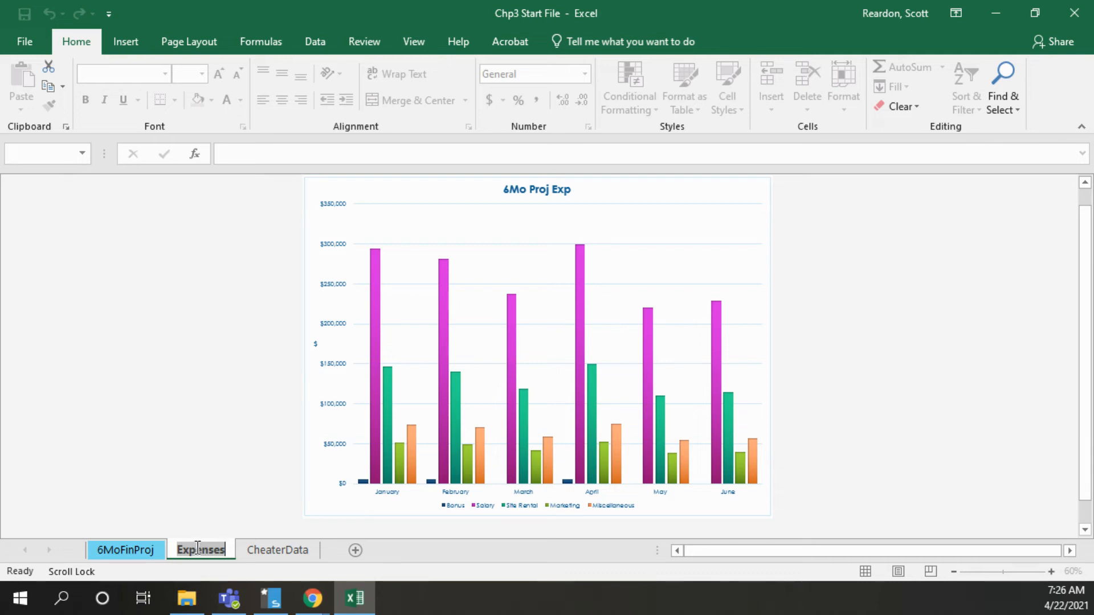
left_click(230, 505)
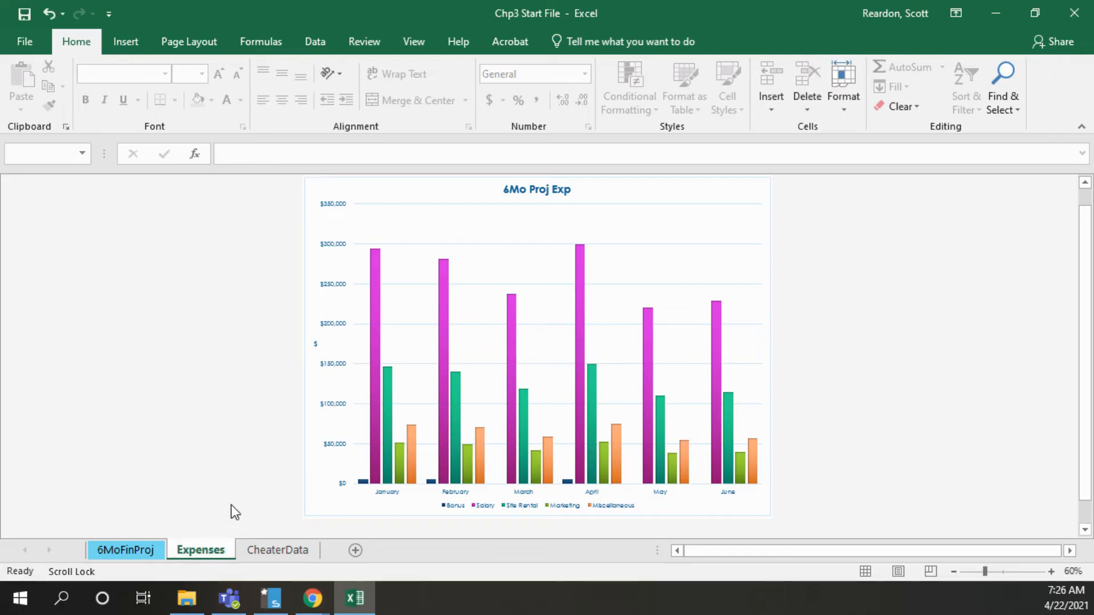
right_click(213, 548)
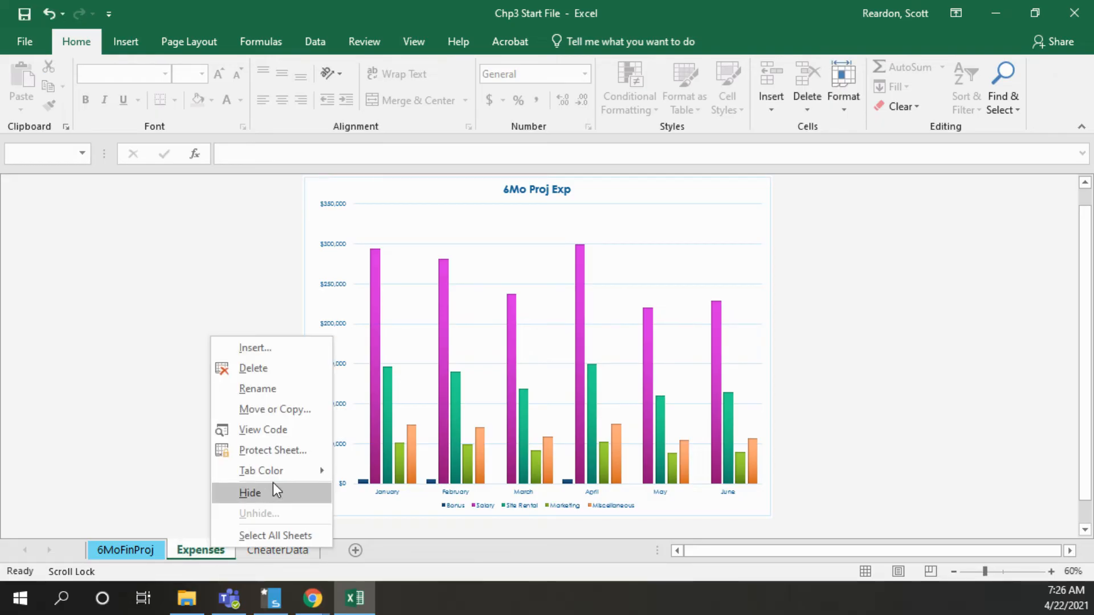
mouse_move(276, 480)
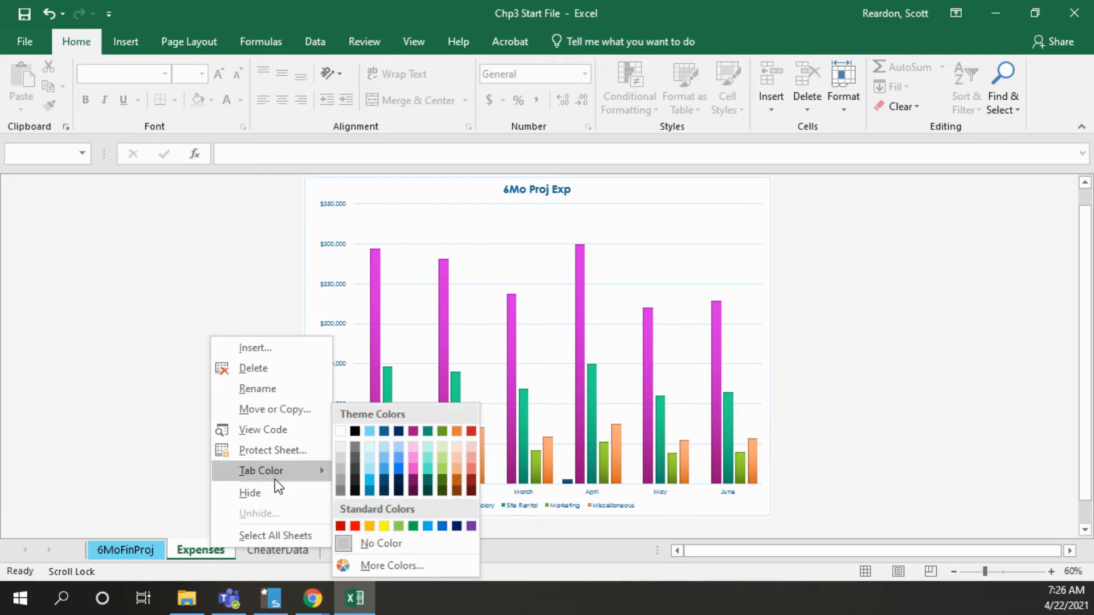
left_click(382, 431)
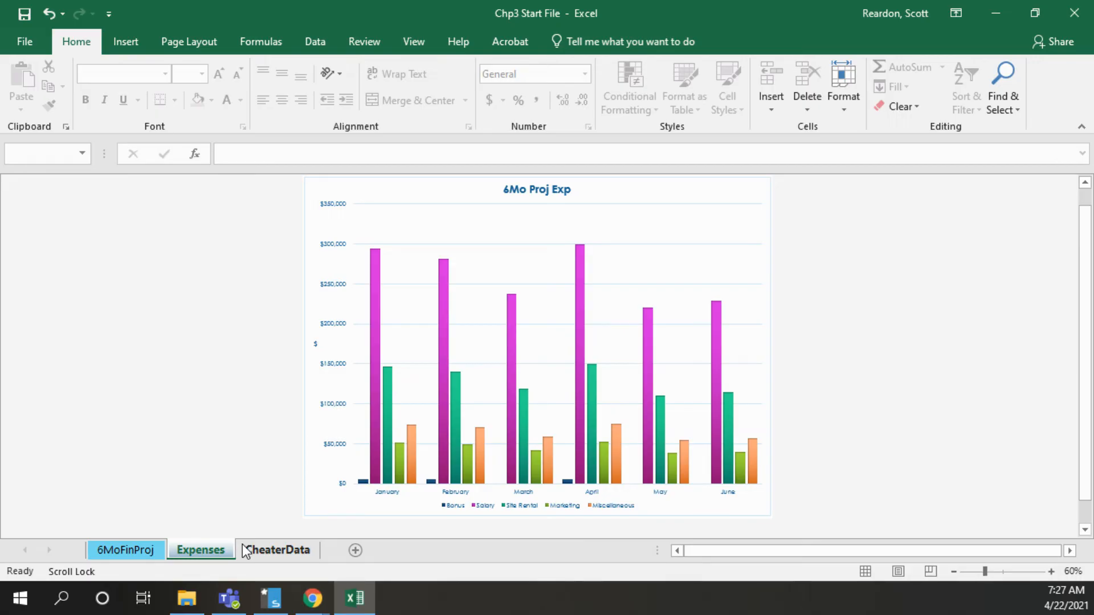
Hide the CheaterData worksheet
mouse_move(330, 580)
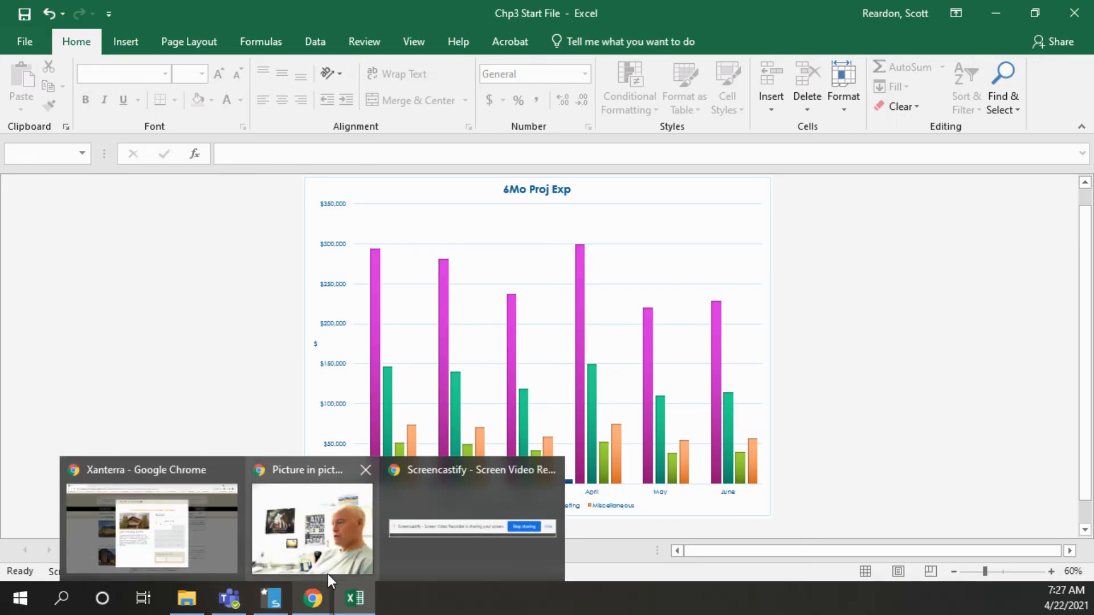
right_click(280, 552)
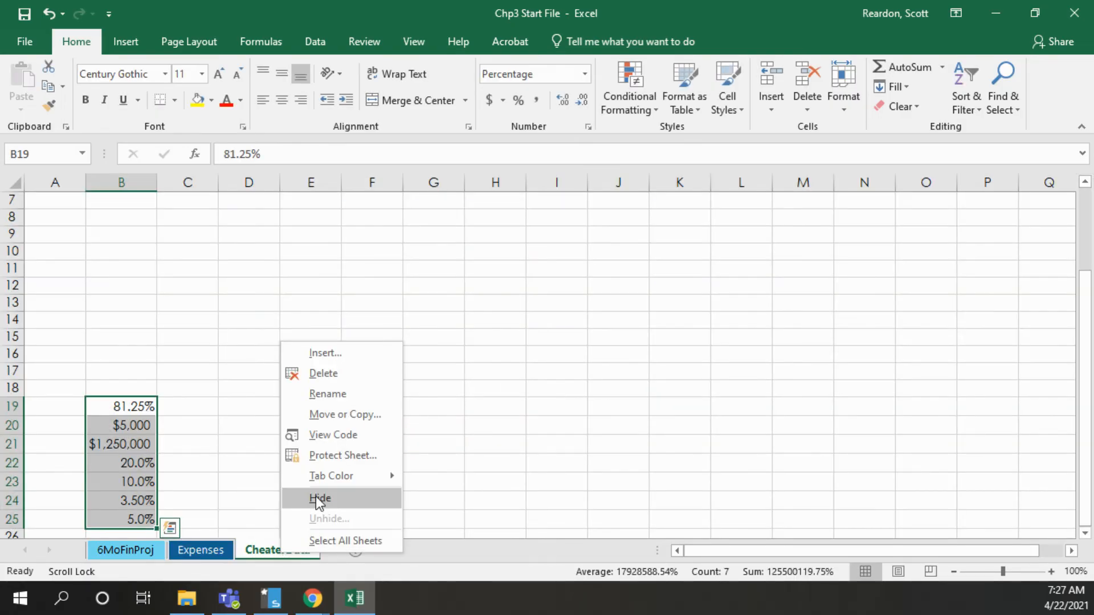
left_click(319, 499)
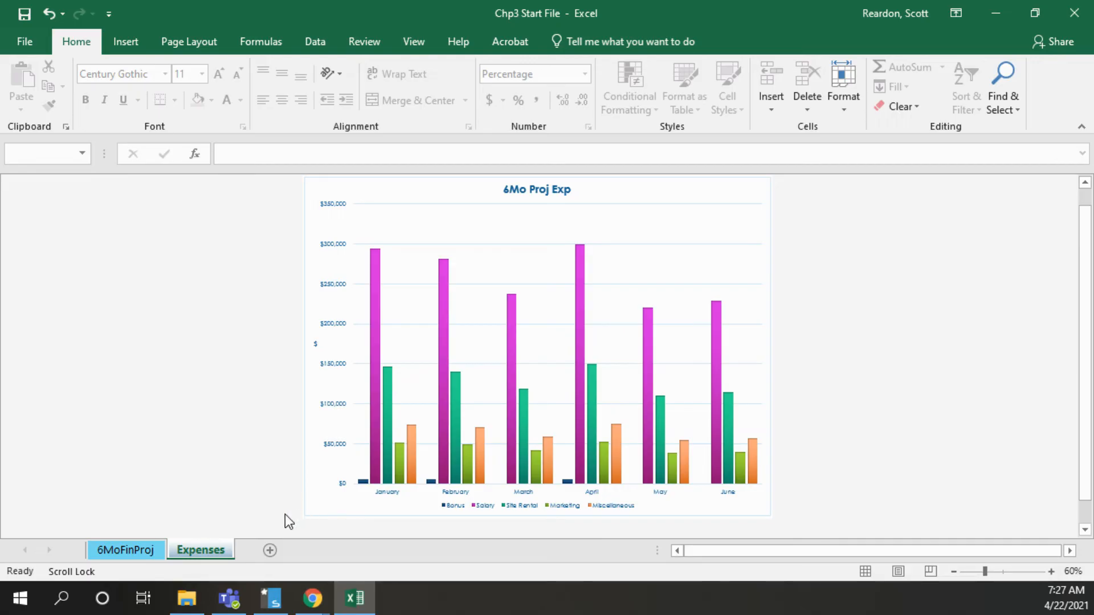
Group the 6MoFinProj and Expenses sheets and set their print orientation to Landscape
left_click(118, 552)
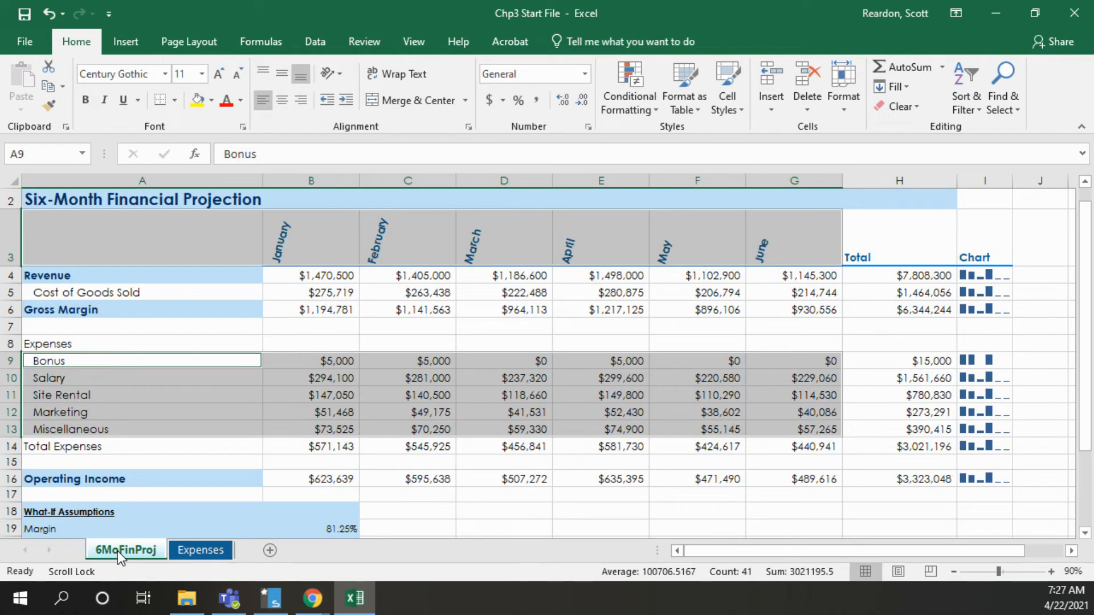
left_click(192, 545, "ctrl")
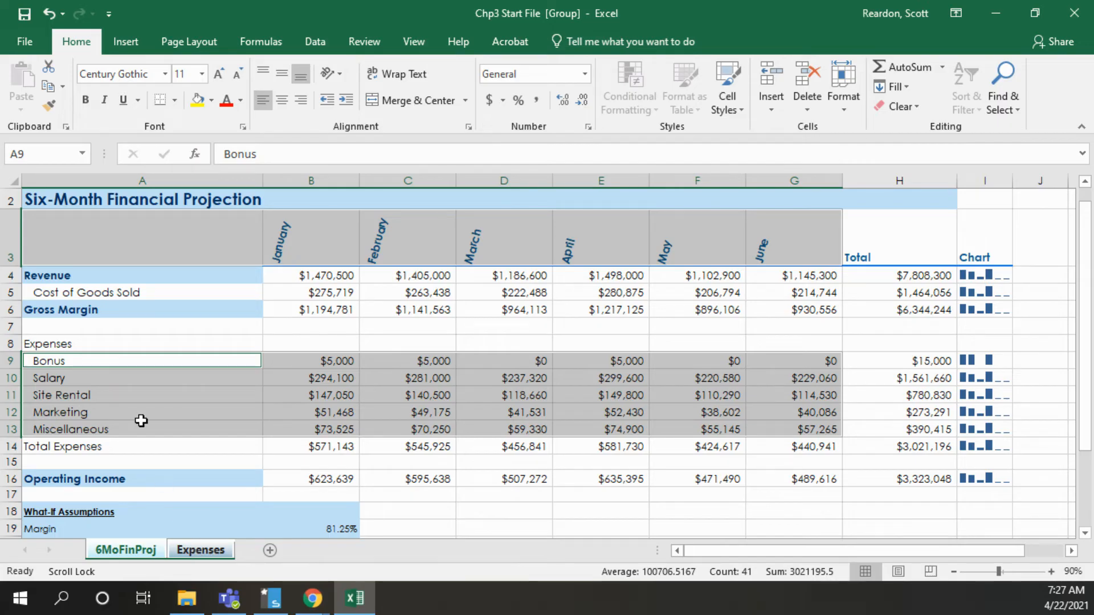
left_click(25, 45)
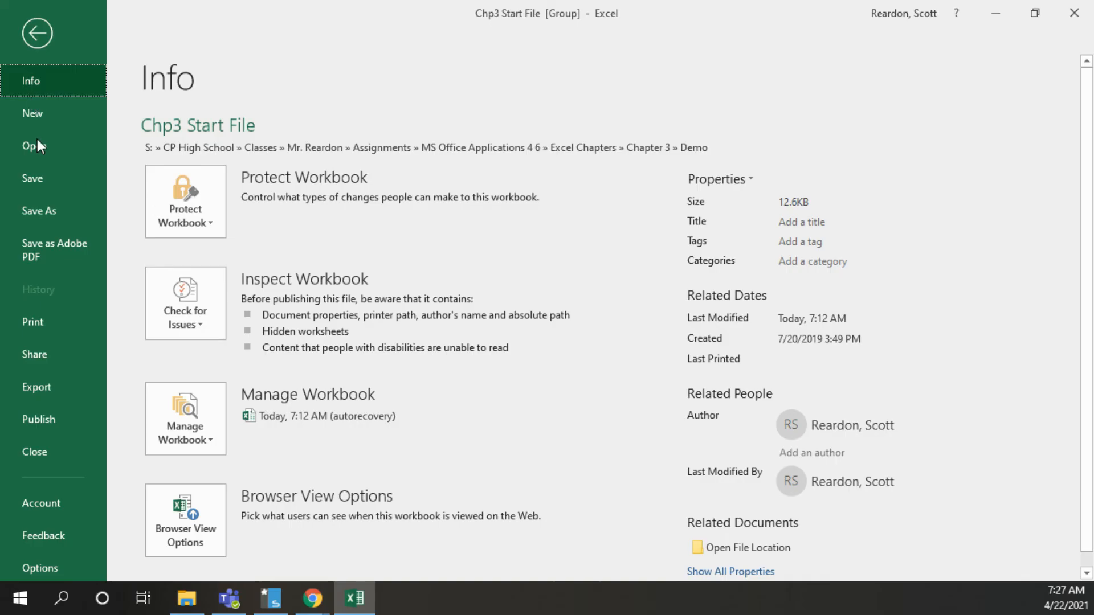
left_click(42, 319)
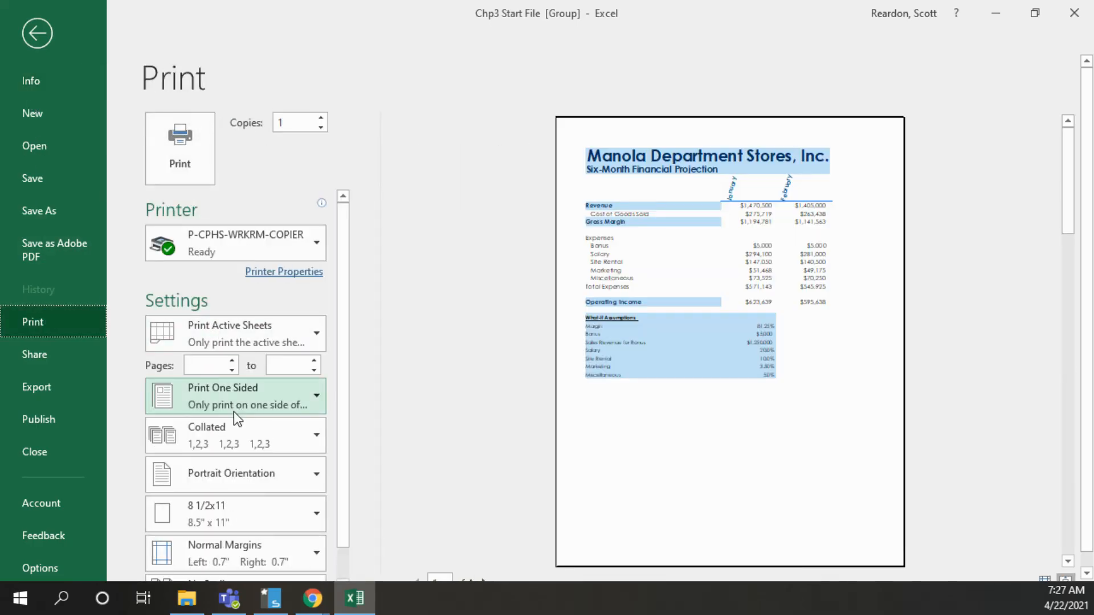
left_click(236, 482)
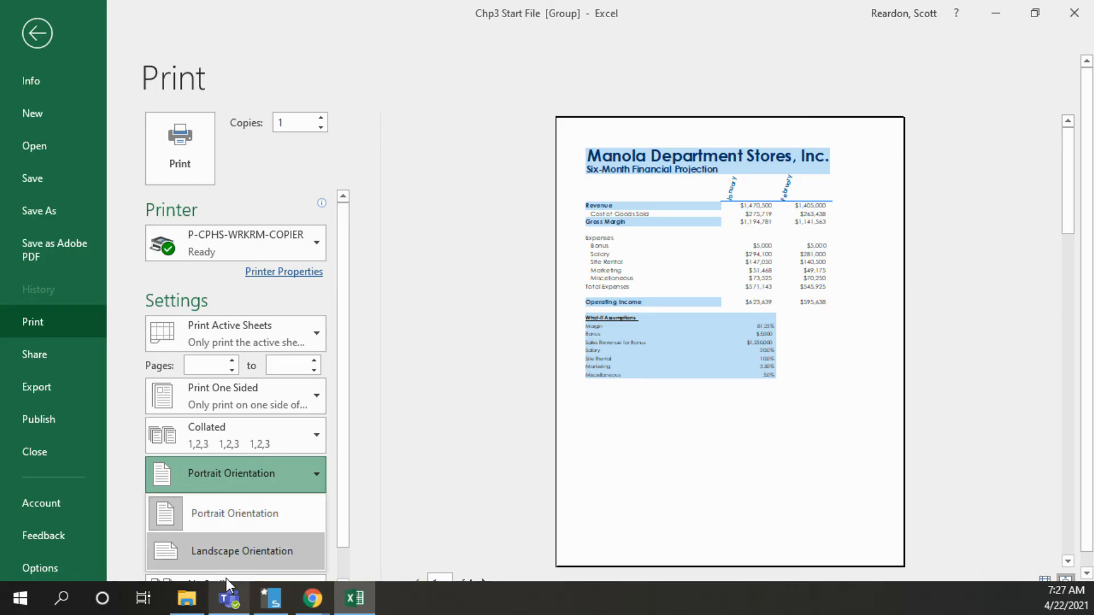
left_click(227, 552)
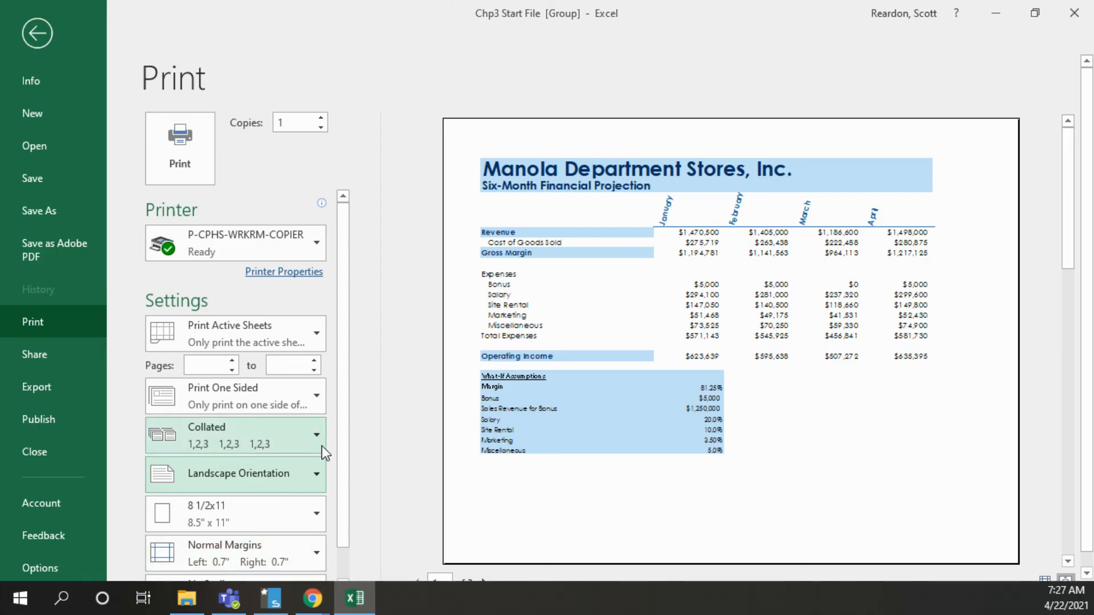
Set the print scaling to Fit Sheet on One Page and review the print preview of both grouped sheets
scroll(342, 484, "down", 1)
left_click(200, 566)
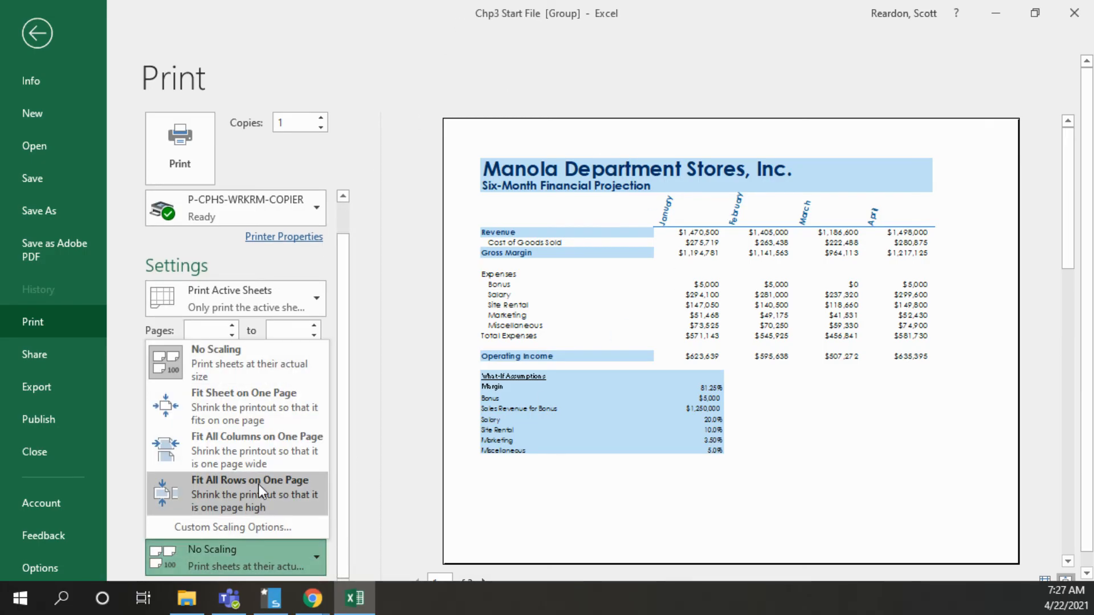
left_click(259, 410)
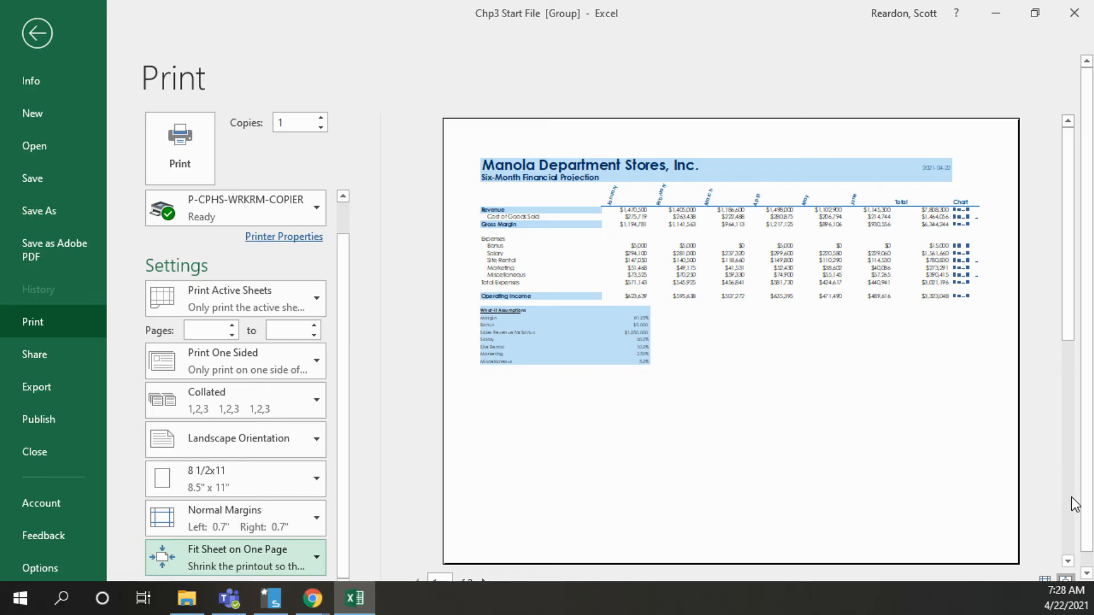
left_click(1074, 523)
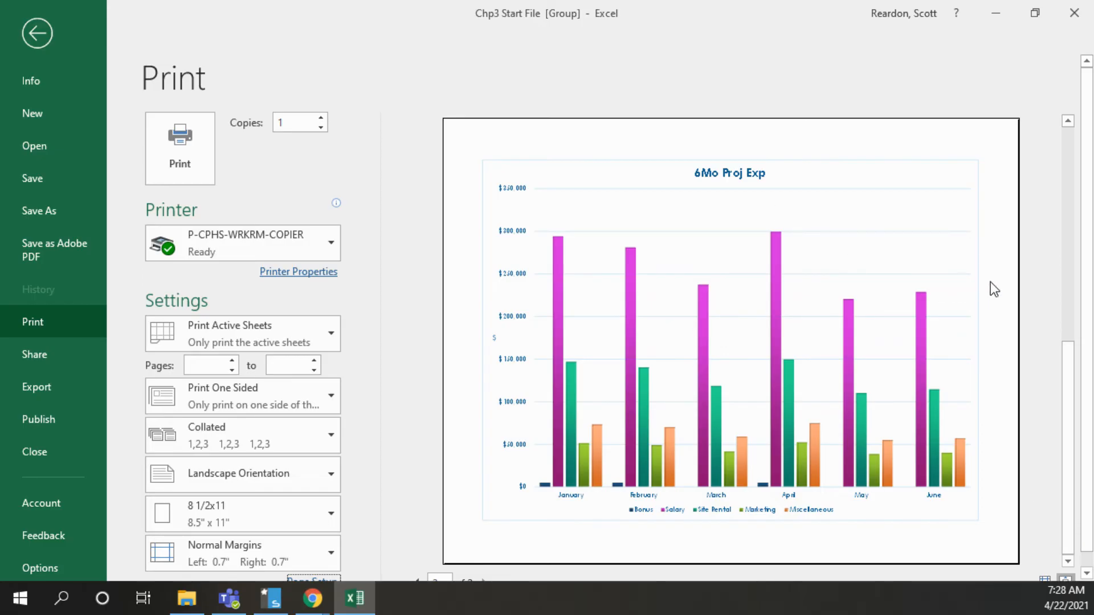
left_click(1069, 140)
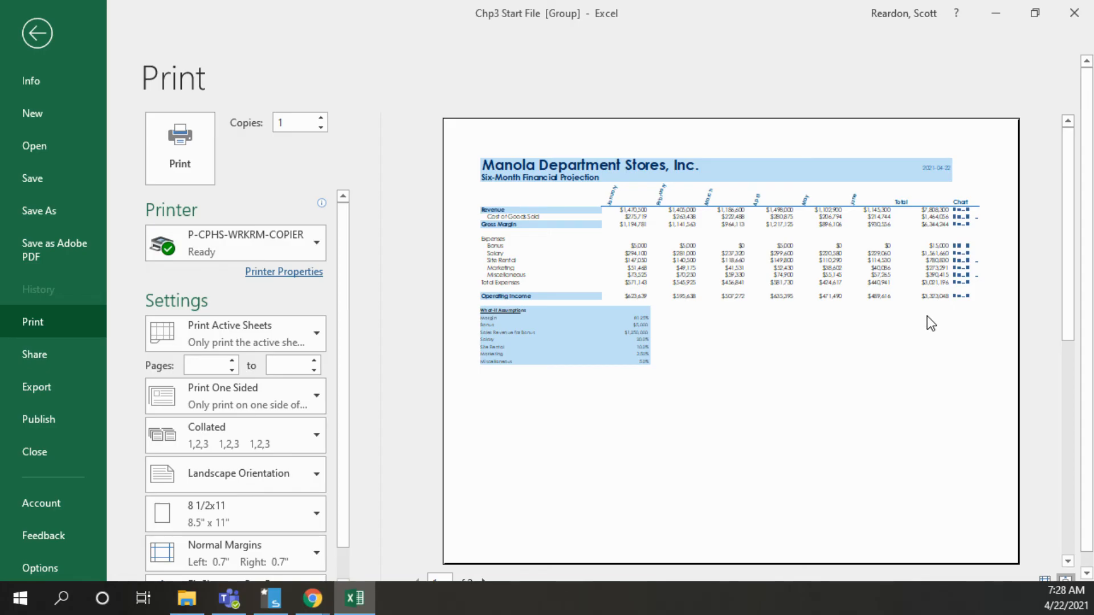
left_click(38, 35)
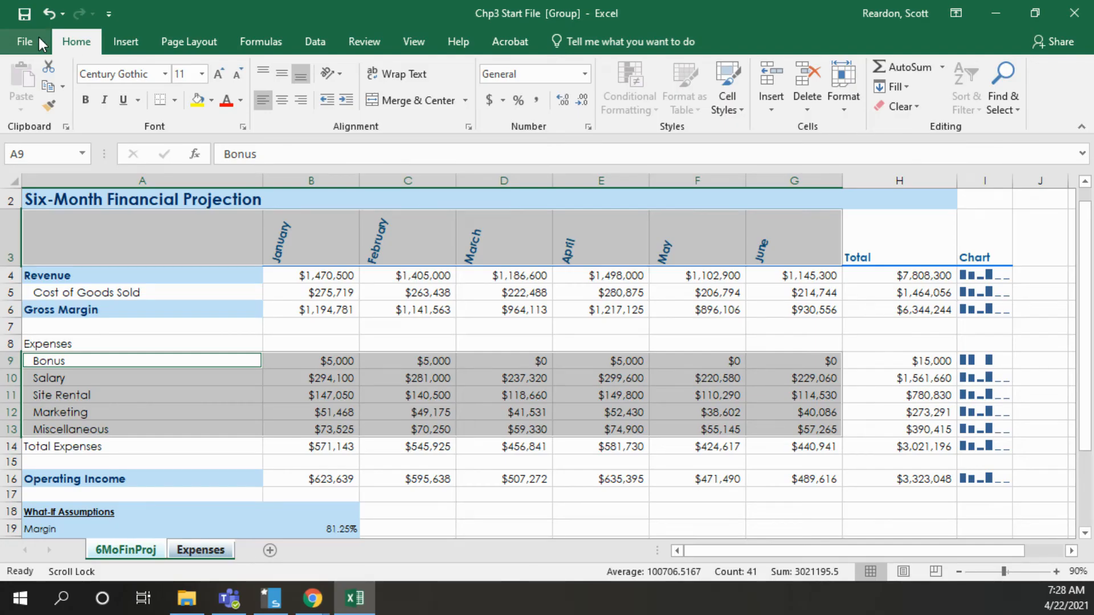
Zoom the 6MoFinProj worksheet in to 120% and back out to 80%
left_click(1055, 571)
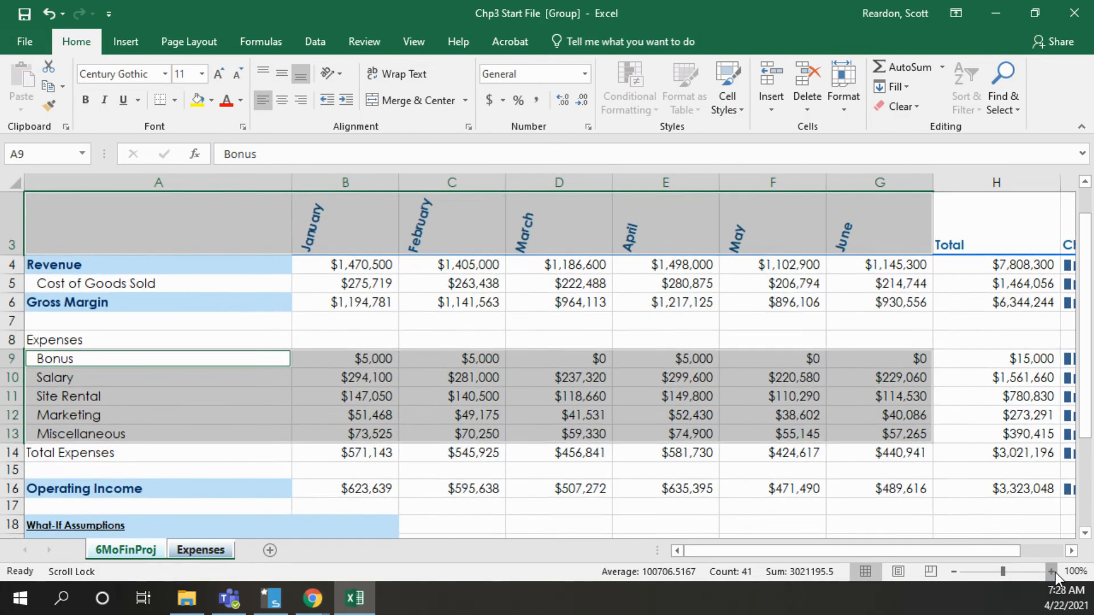
left_click(1056, 572)
left_click(1055, 571)
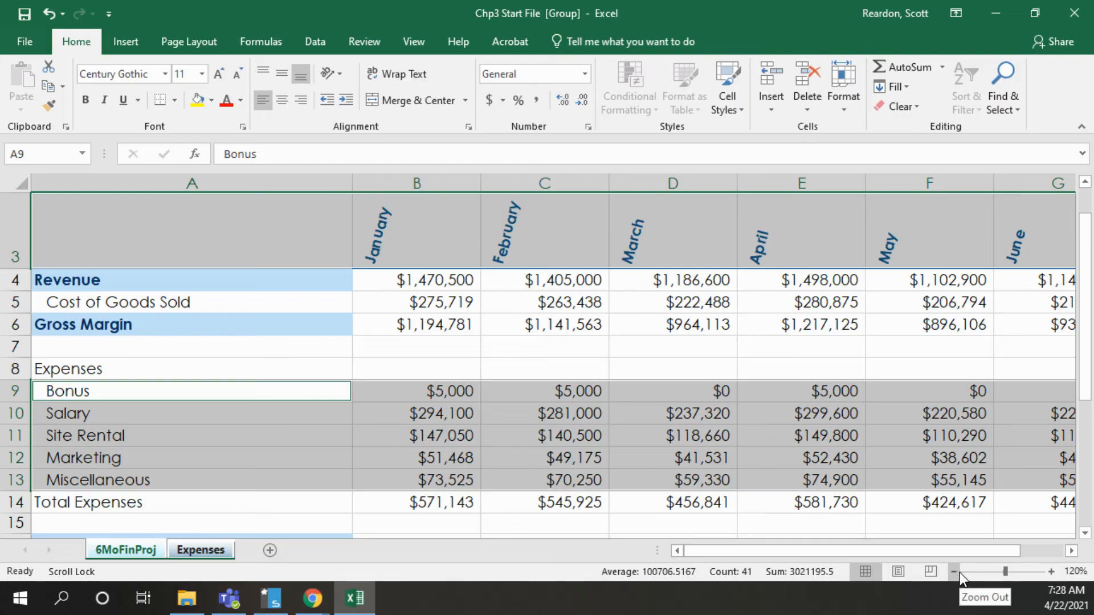
left_click(955, 572)
left_click(955, 572)
left_click(955, 573)
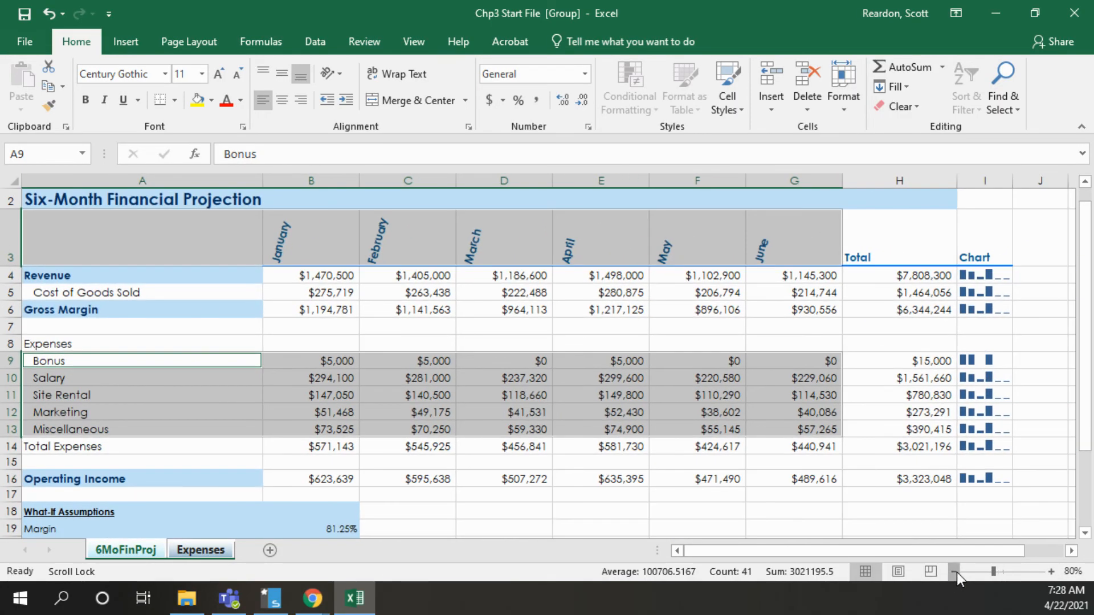
left_click(955, 573)
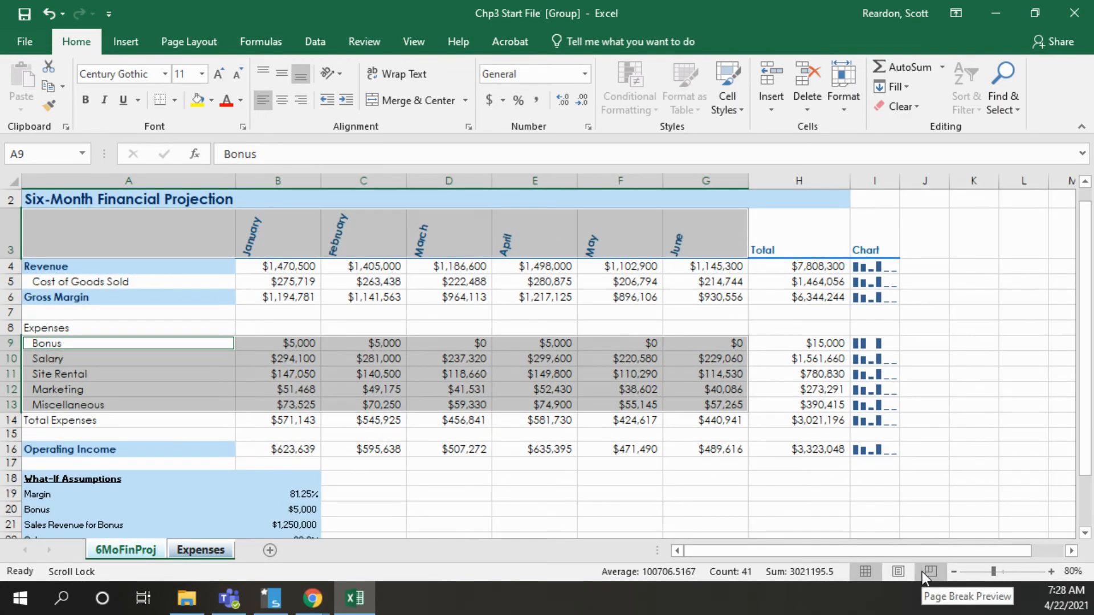
Split the 6MoFinProj window into four panes at cell E8
left_click(413, 41)
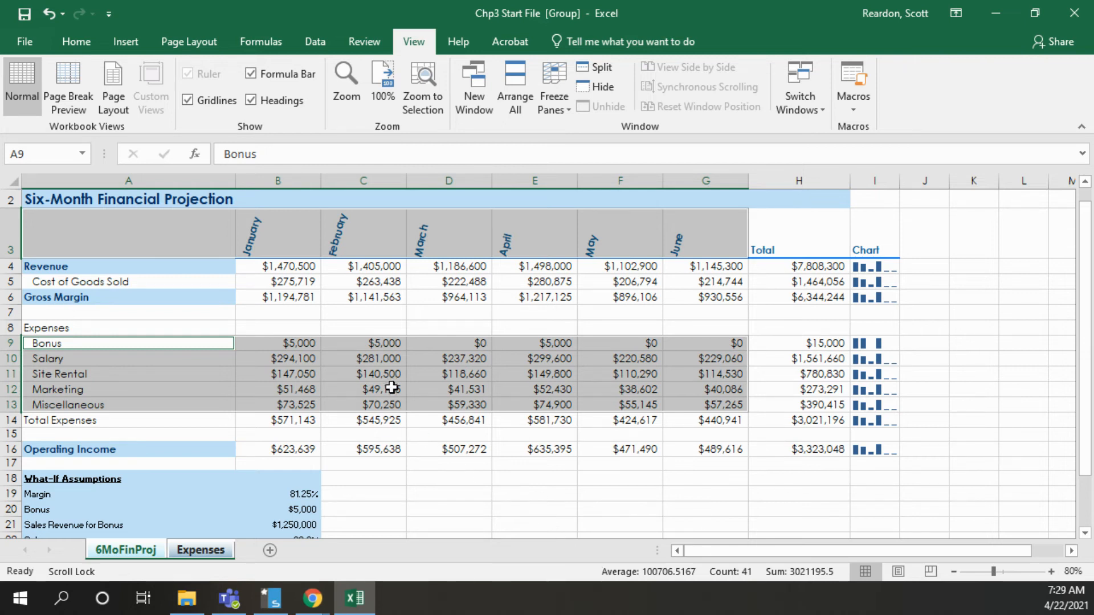
left_click(522, 329)
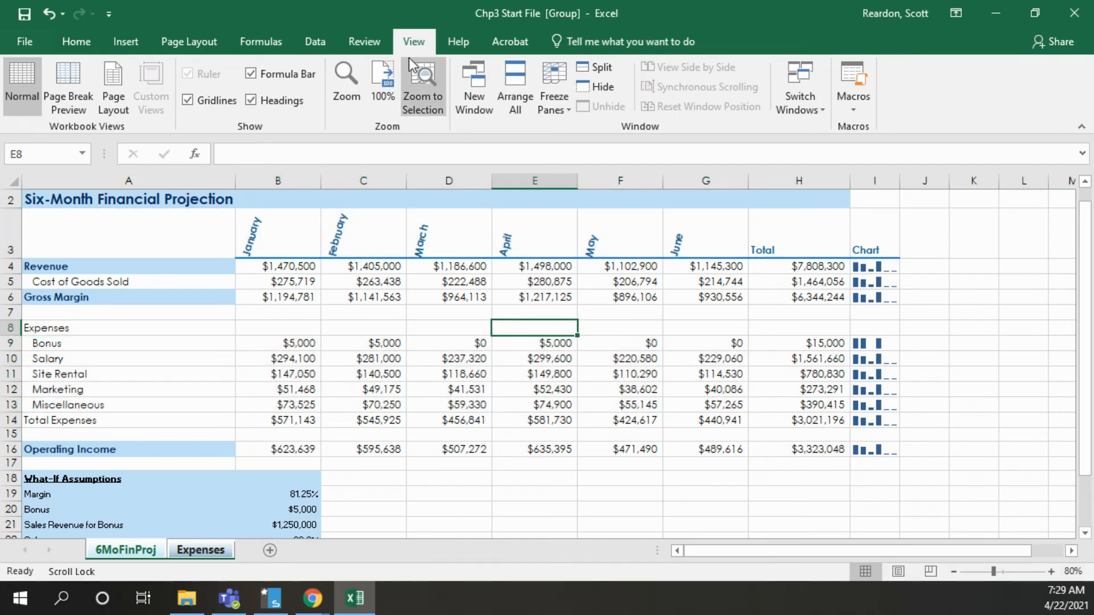
left_click(590, 66)
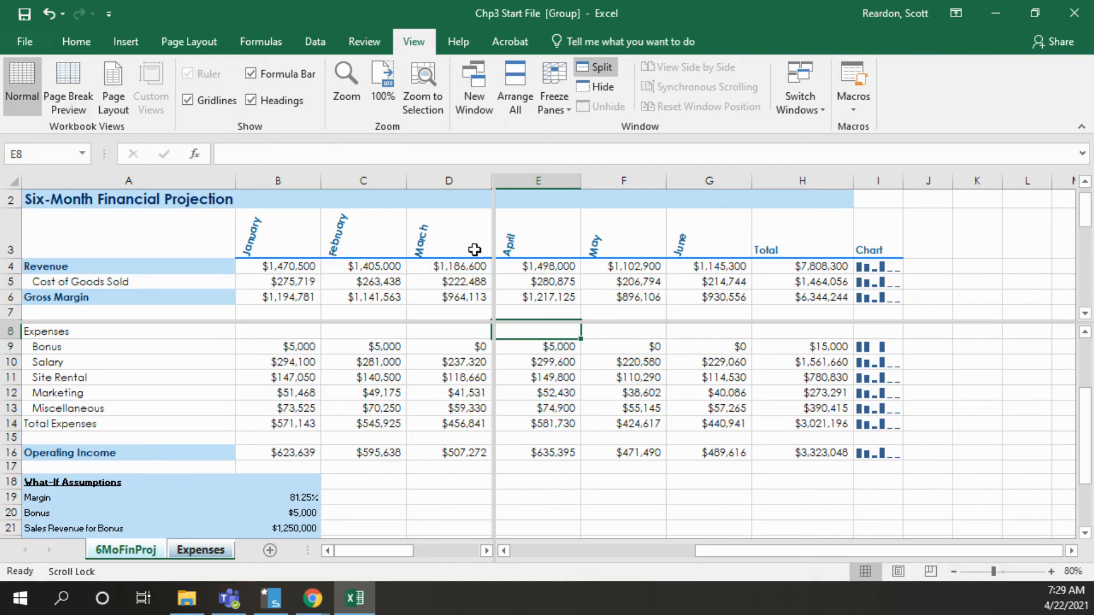
Compare different areas of the worksheet in the split panes, both vertically and horizontally, and remove the split
left_click(374, 295)
scroll(337, 320, "down", 1)
scroll(337, 320, "down", 4)
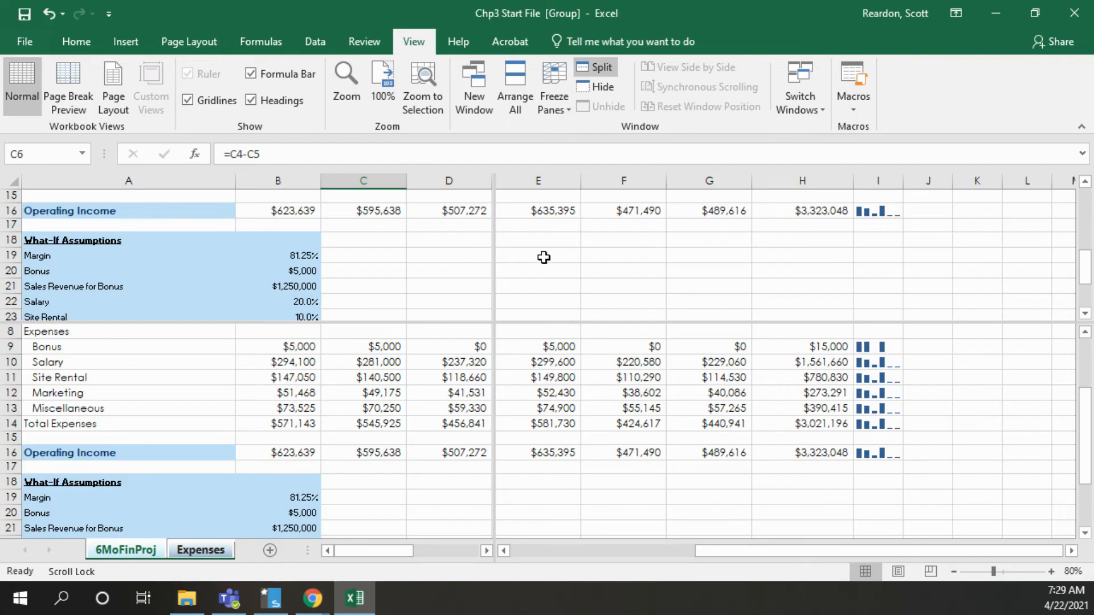
left_click(572, 254)
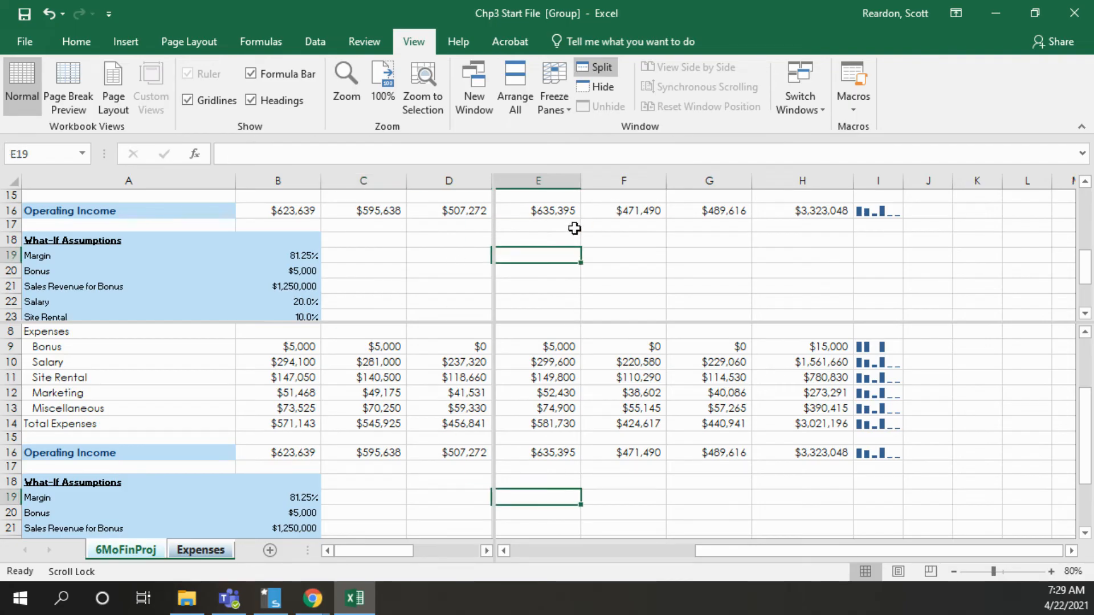
scroll(574, 239, "down", 2)
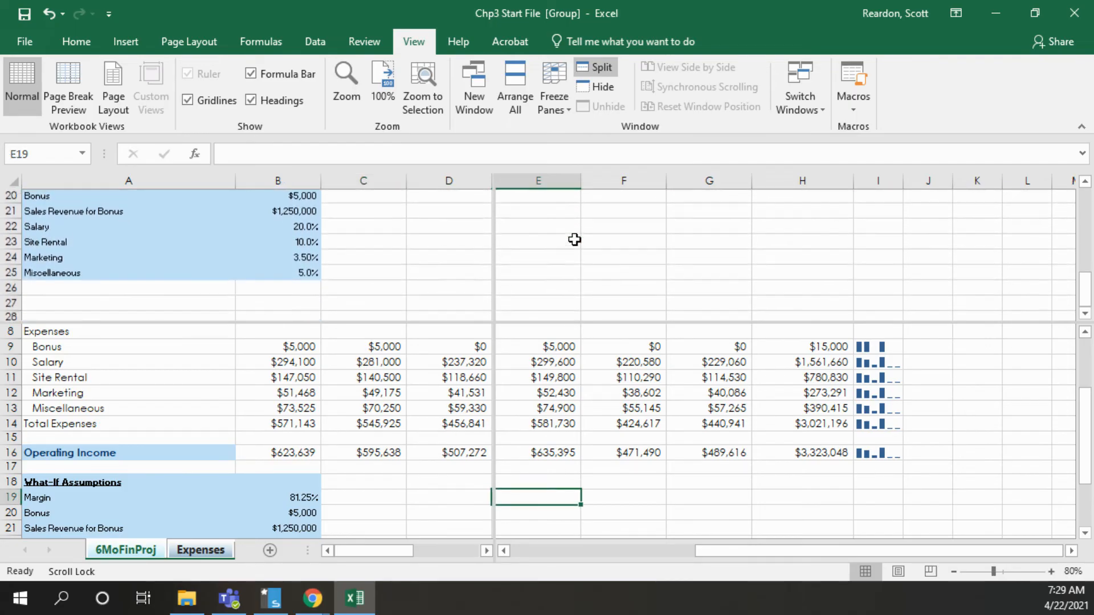
scroll(574, 239, "up", 4)
scroll(575, 240, "right", 2)
scroll(575, 239, "left", 2)
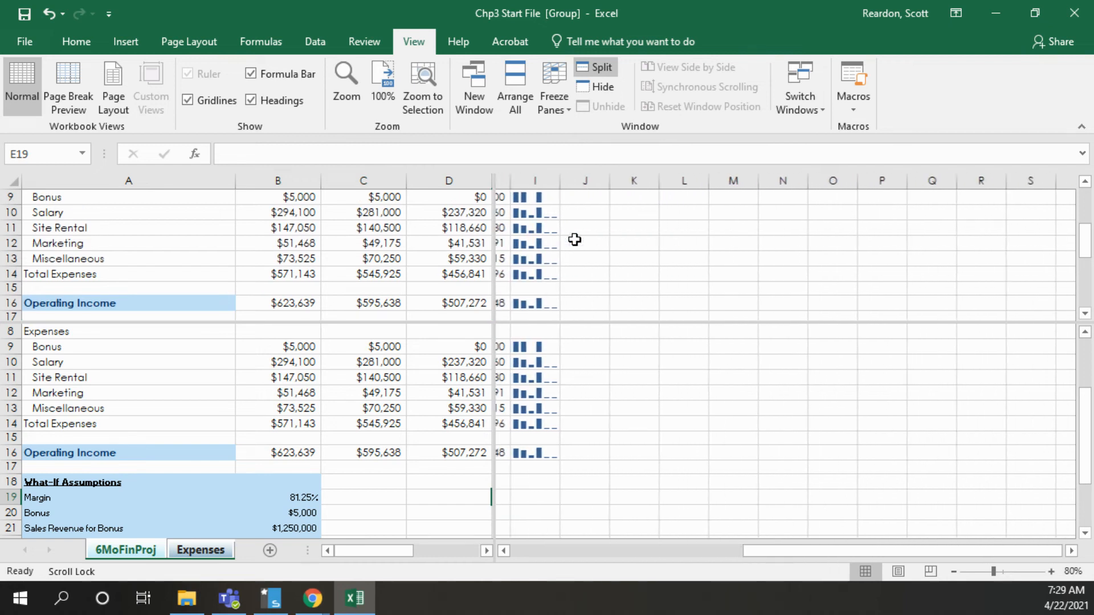
scroll(575, 239, "left", 1)
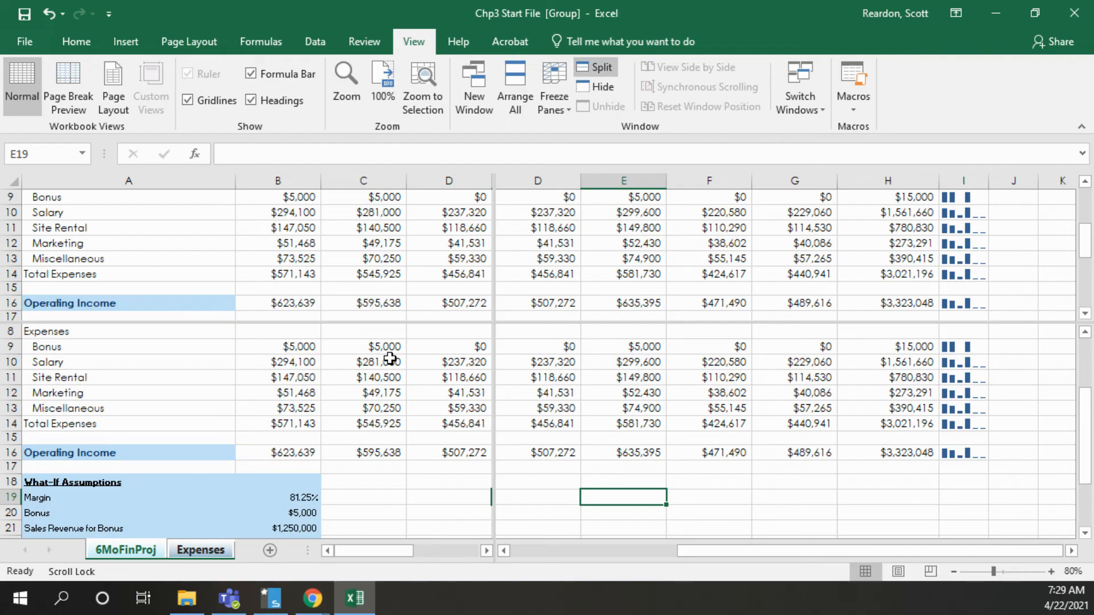
left_click_drag(1085, 221, 1085, 206)
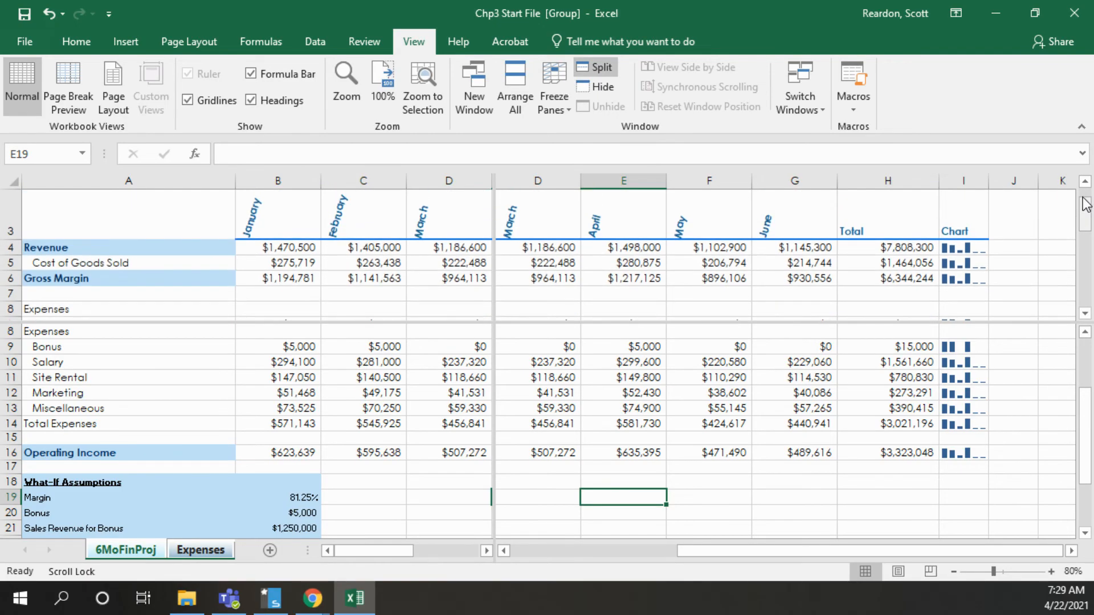
double_click(494, 321)
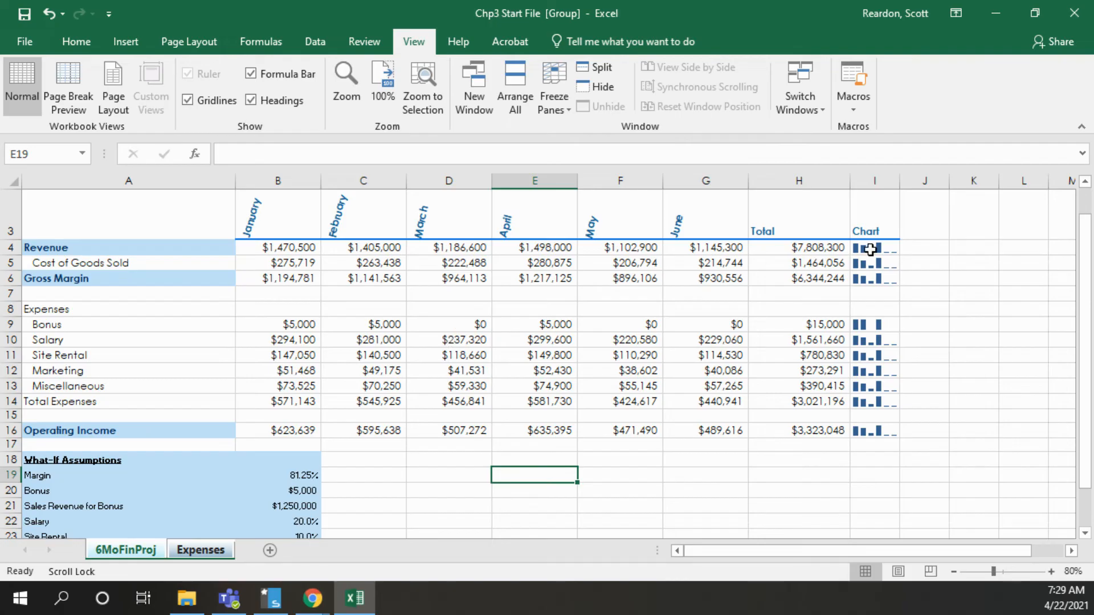
Freeze the panes at cell B4 to hold rows 1 to 3 and column A, and check them in both directions
left_click(1088, 206)
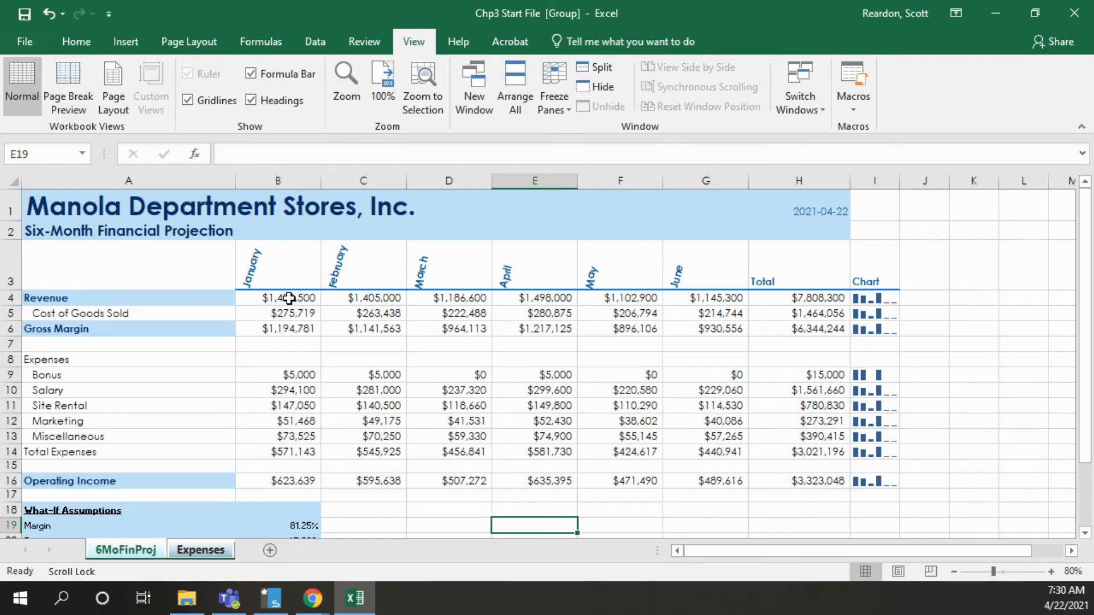
left_click(289, 298)
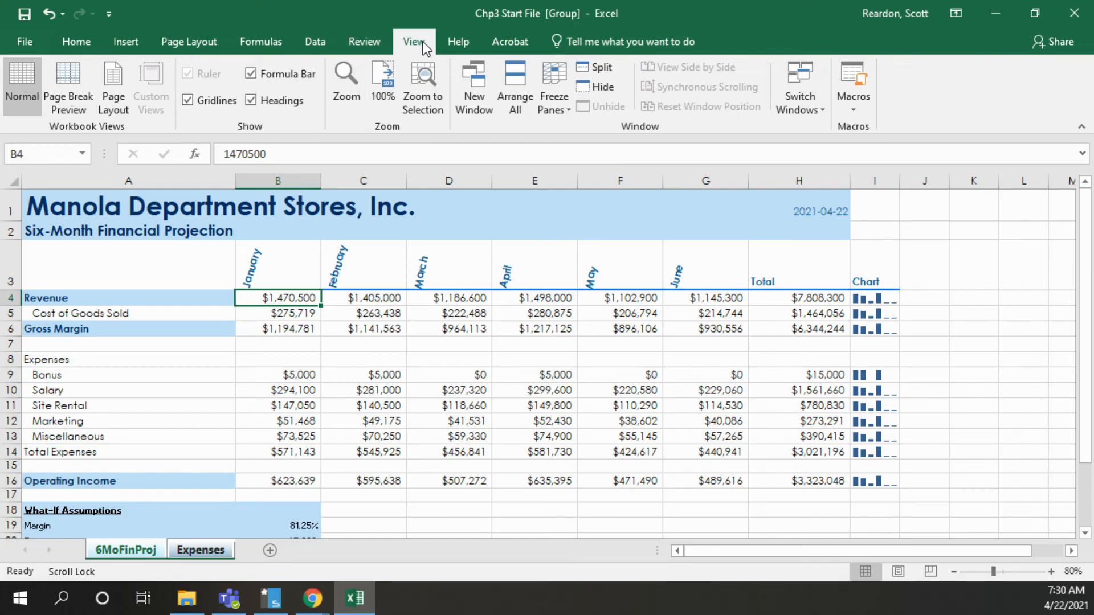
left_click(559, 89)
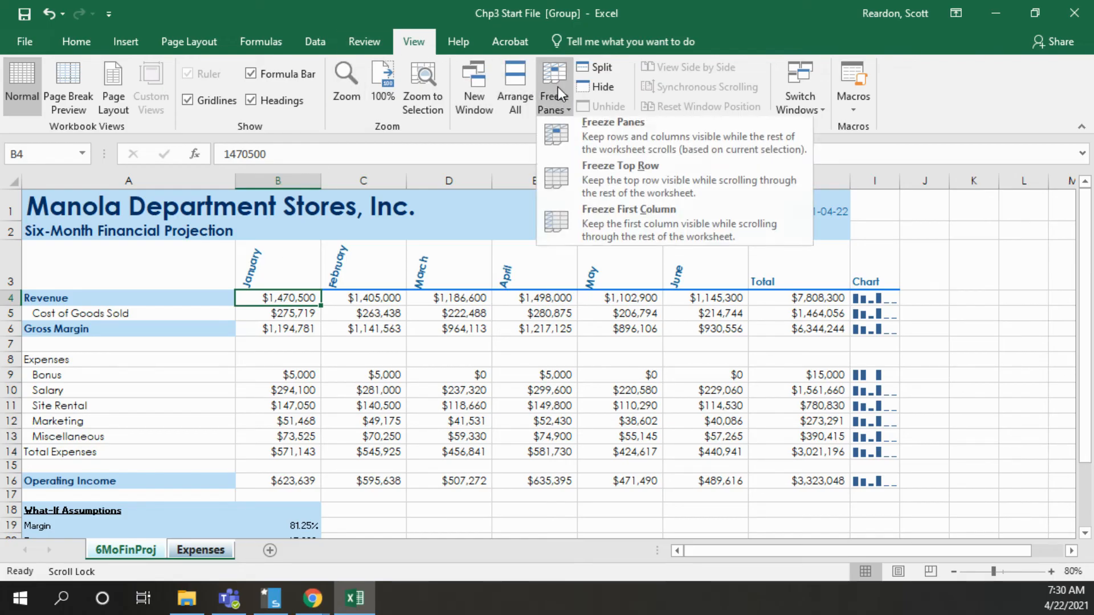
left_click(584, 132)
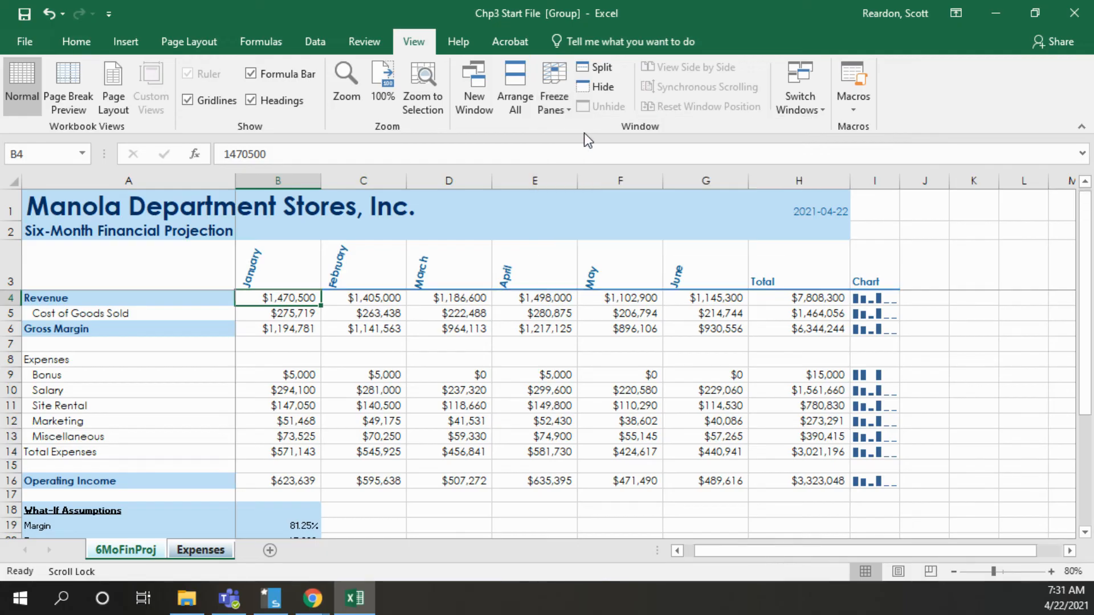
scroll(371, 275, "down", 1)
scroll(370, 275, "down", 5)
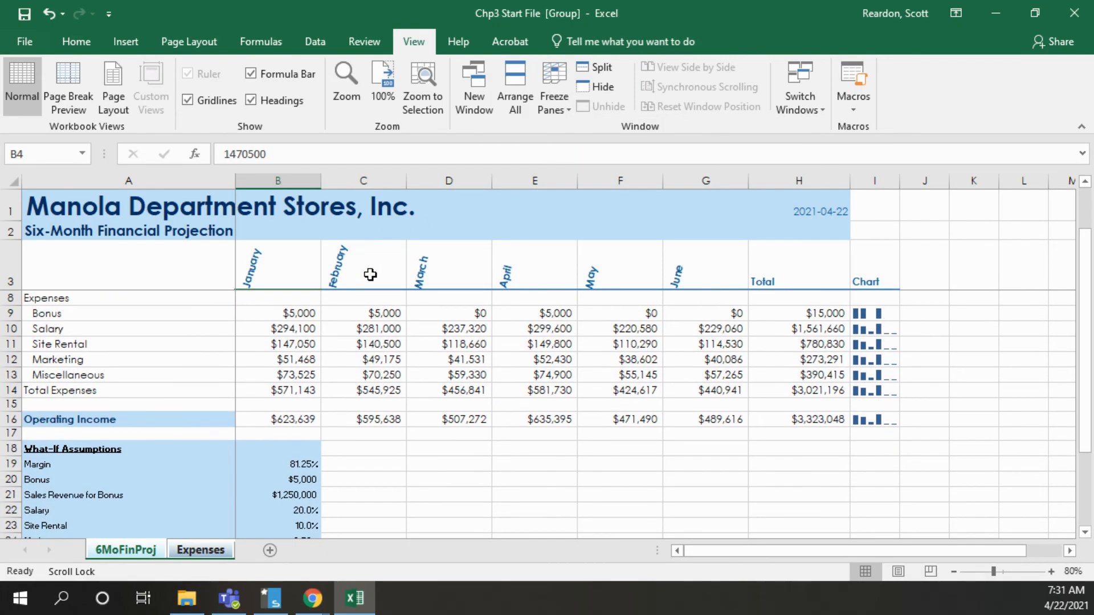
scroll(370, 274, "up", 4)
scroll(370, 274, "up", 1)
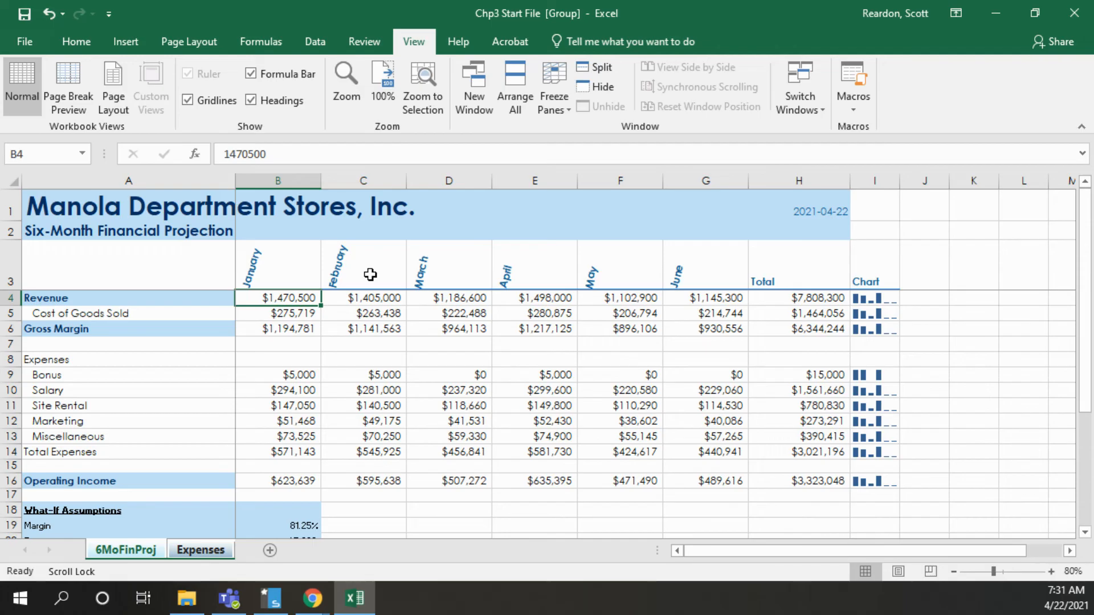
scroll(370, 275, "right", 5)
scroll(371, 275, "left", 5)
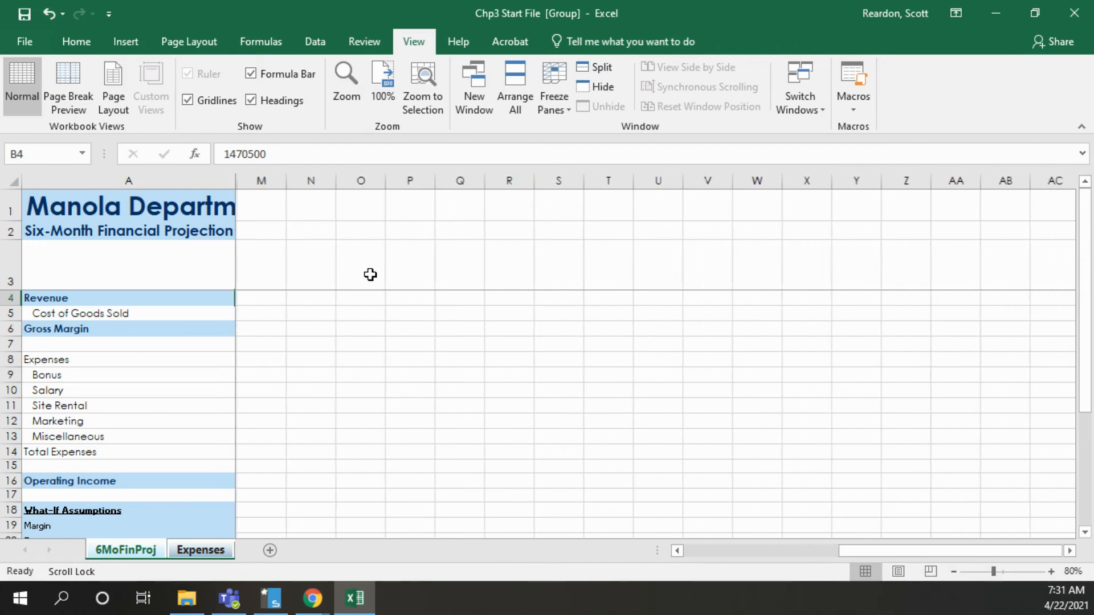
Return to the first months of the 6MoFinProj worksheet and unfreeze its panes
scroll(370, 274, "right", 1)
scroll(370, 275, "right", 4)
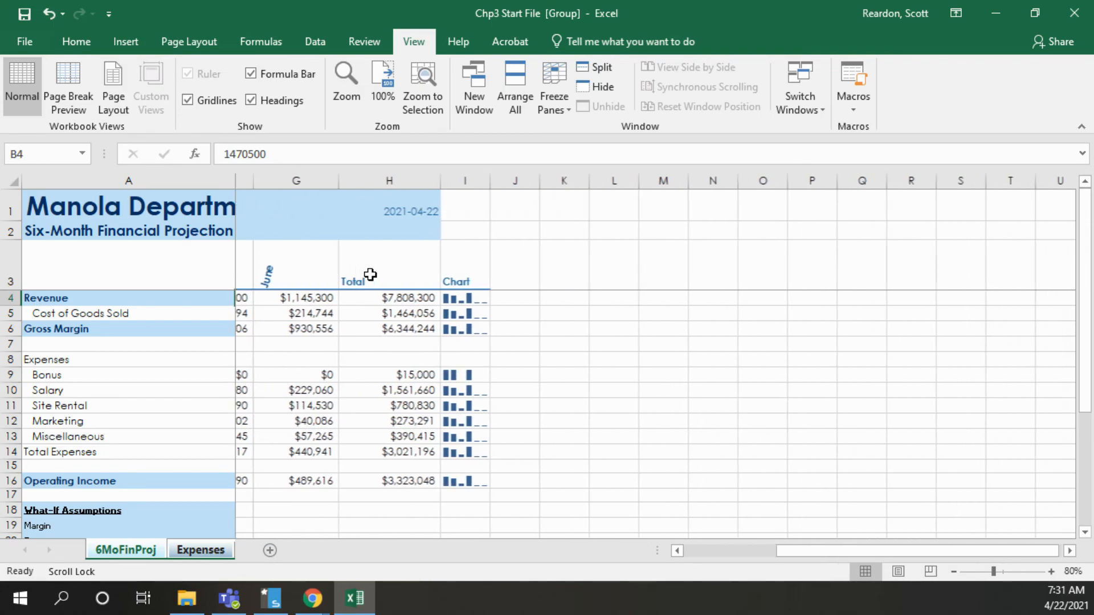
scroll(370, 275, "left", 5)
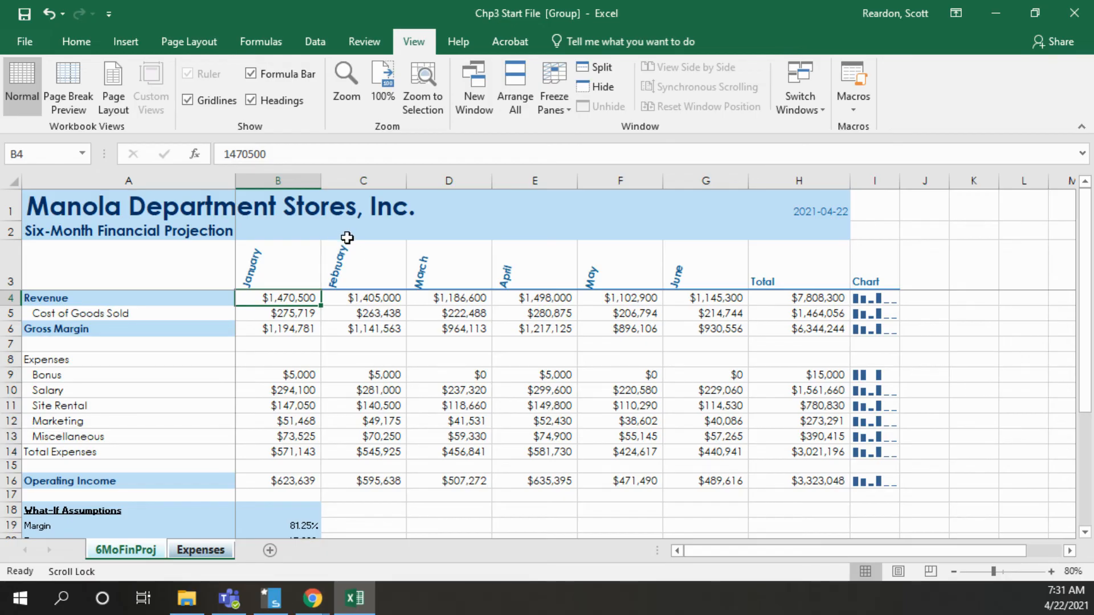
left_click(558, 105)
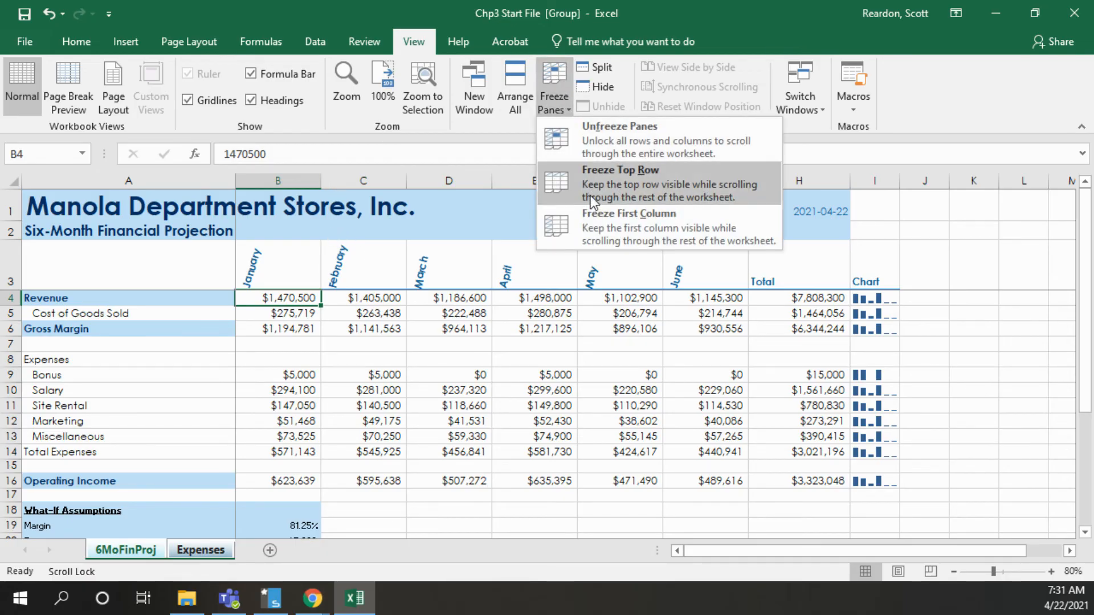
left_click(601, 139)
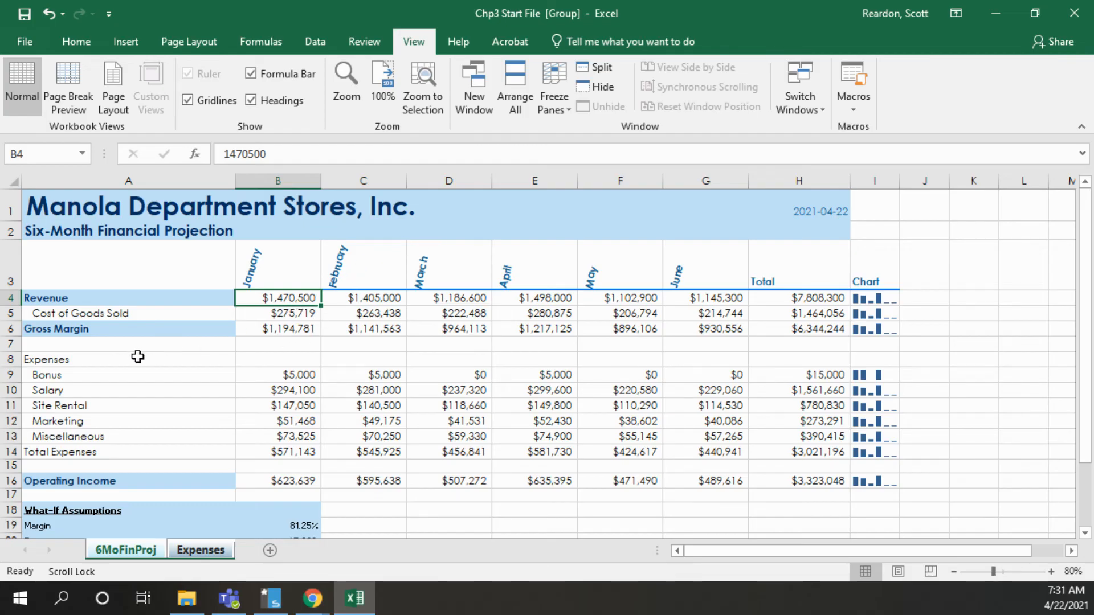
Split the window horizontally above row 7 and show the What-If Assumptions in the lower pane
left_click(103, 348)
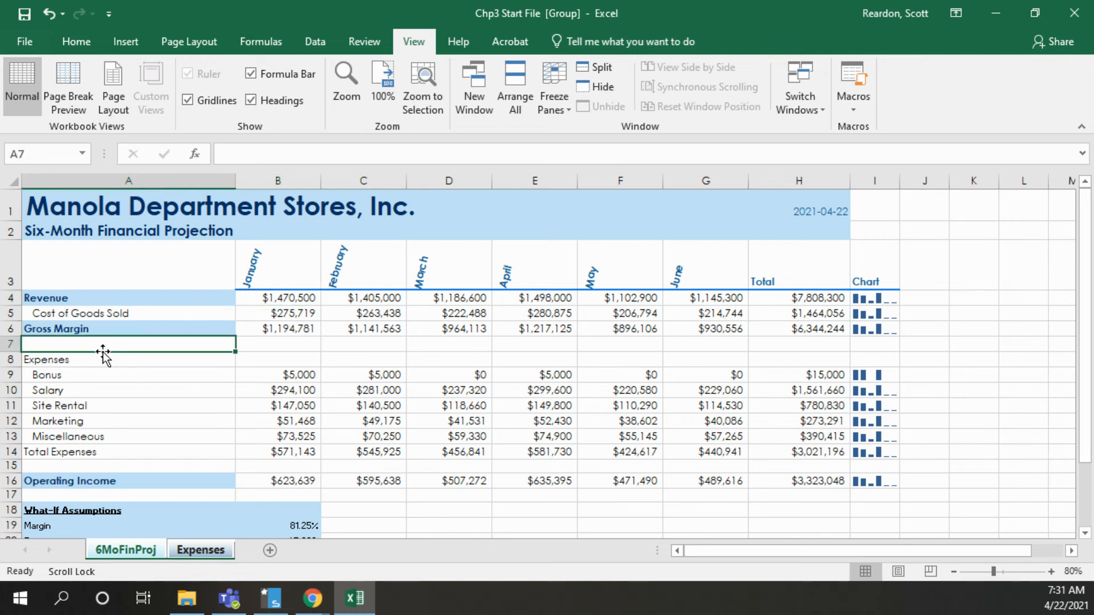
left_click(601, 70)
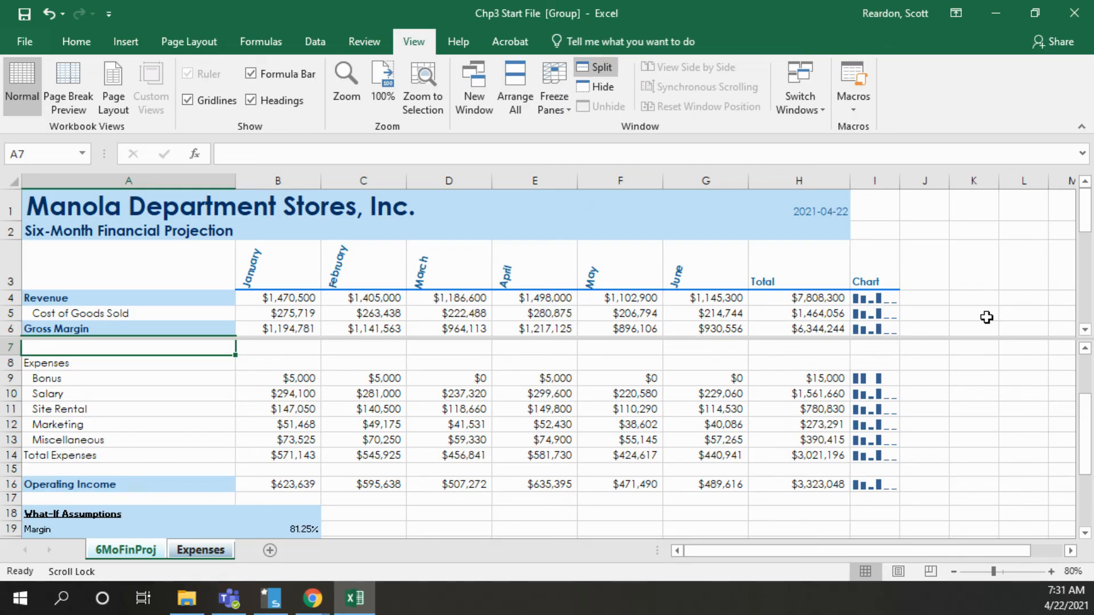
left_click_drag(1085, 425, 1087, 480)
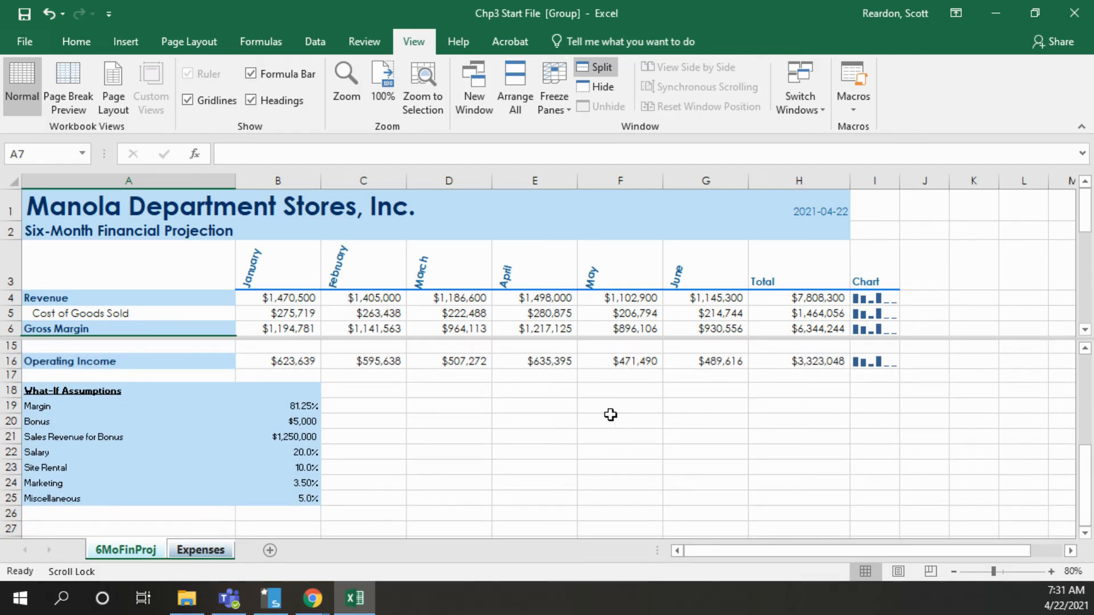
Set the What-If Assumptions to a Bonus of 7500, Salary of 25% and Miscellaneous of 3.5%
left_click(295, 422)
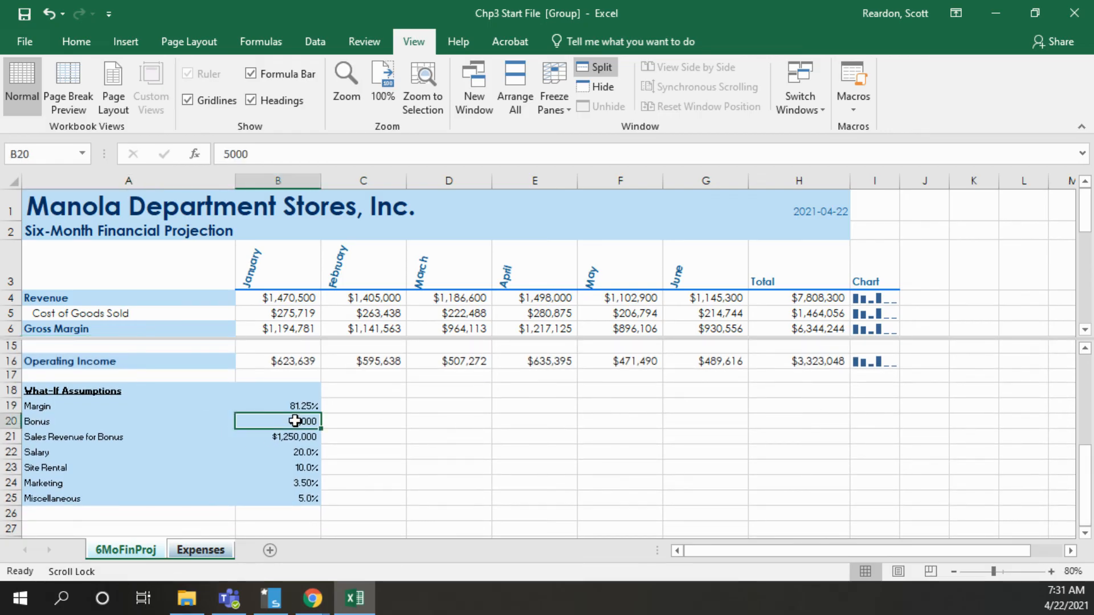
type("7500")
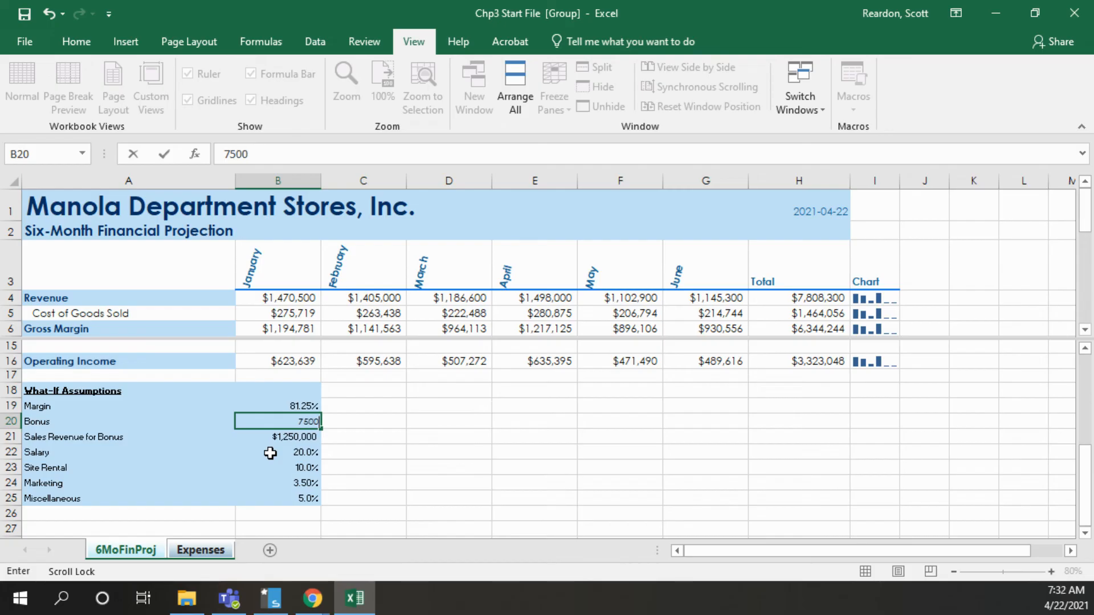
key("Return")
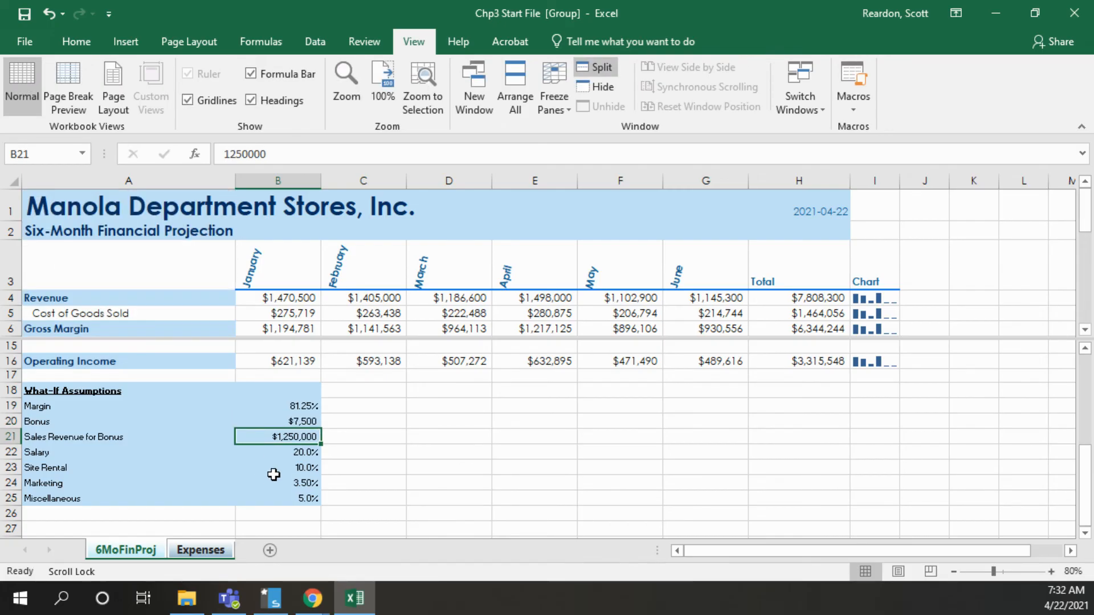
left_click(283, 453)
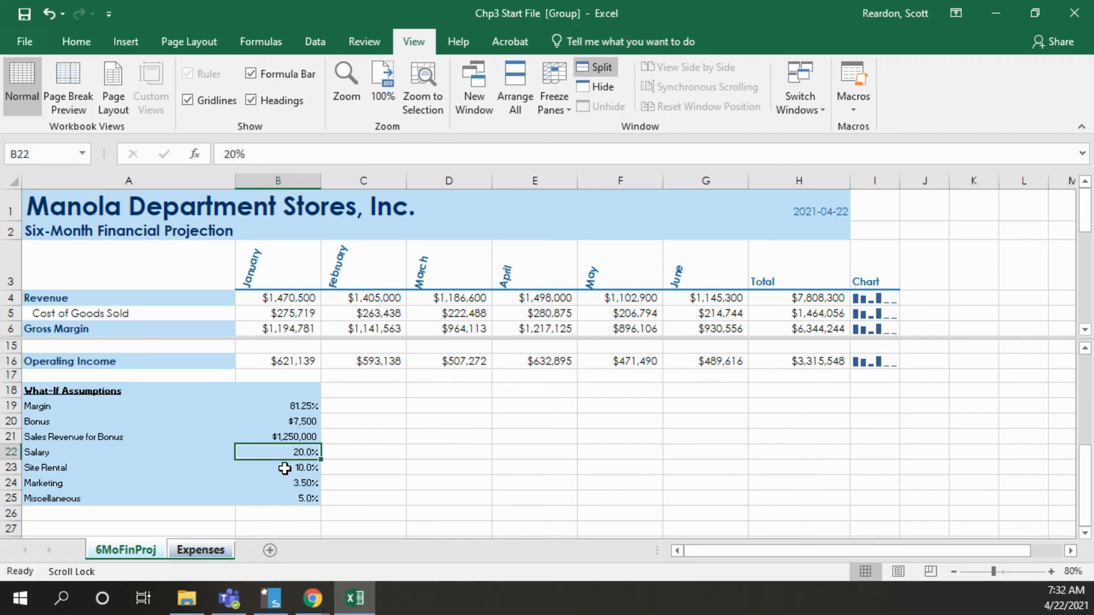
type("25")
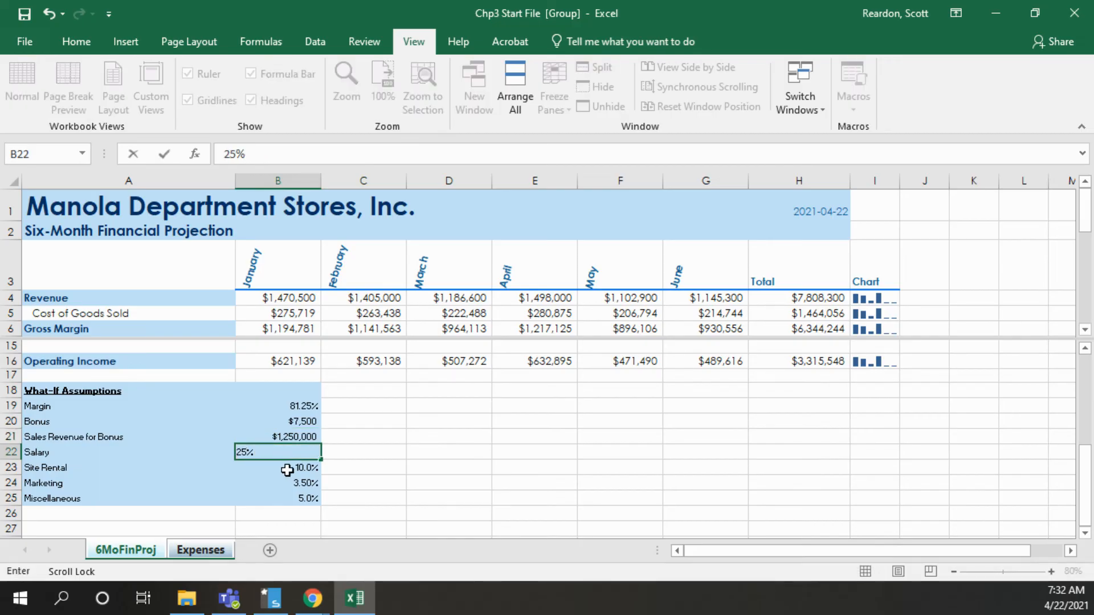
left_click(395, 464)
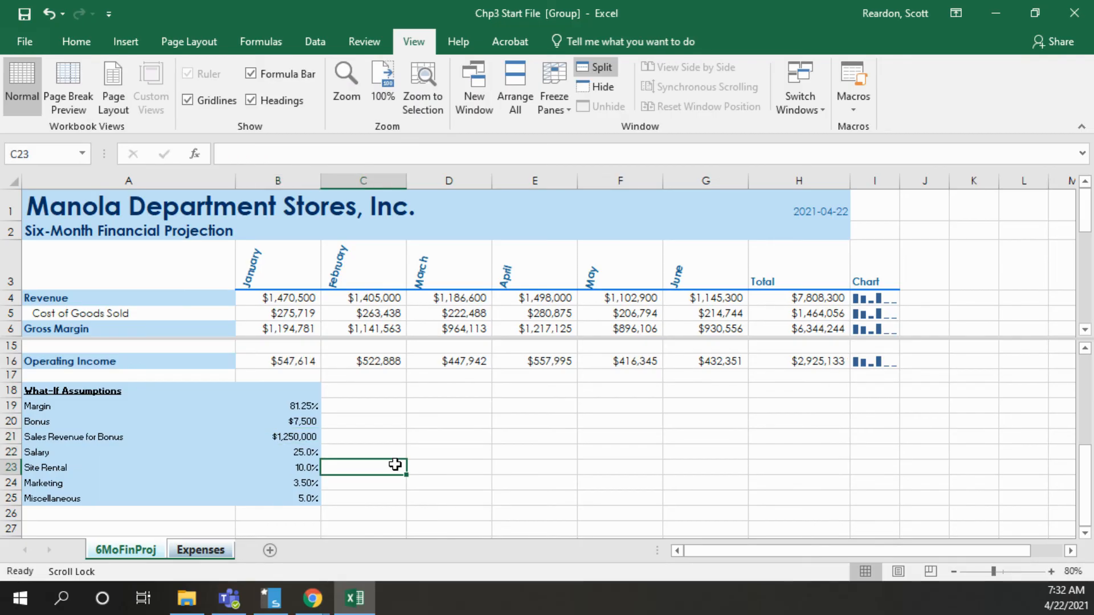
left_click(304, 498)
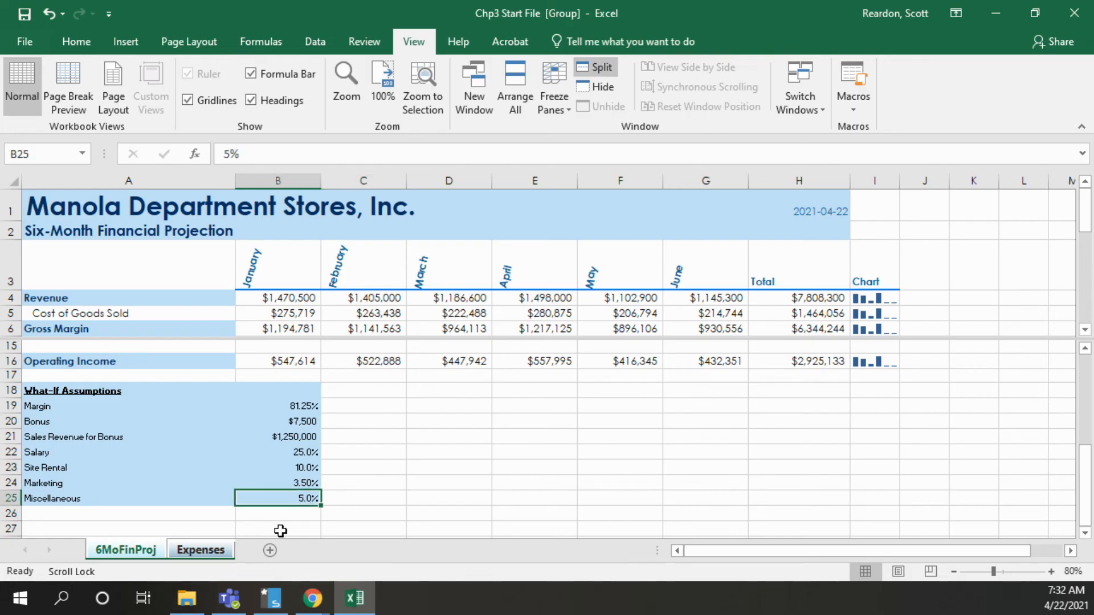
type("3.5")
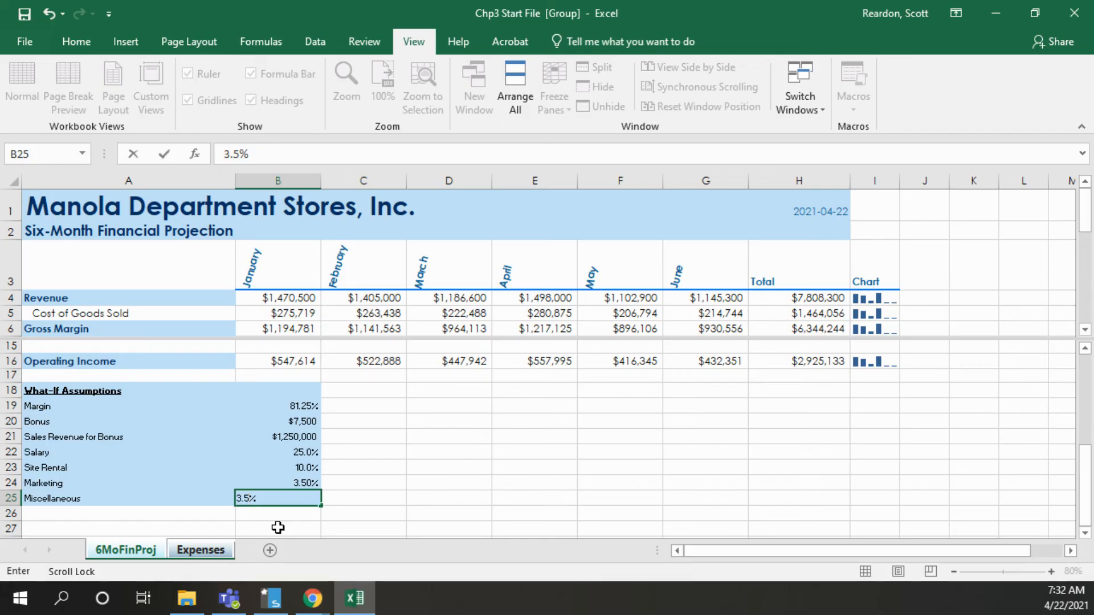
key("Return")
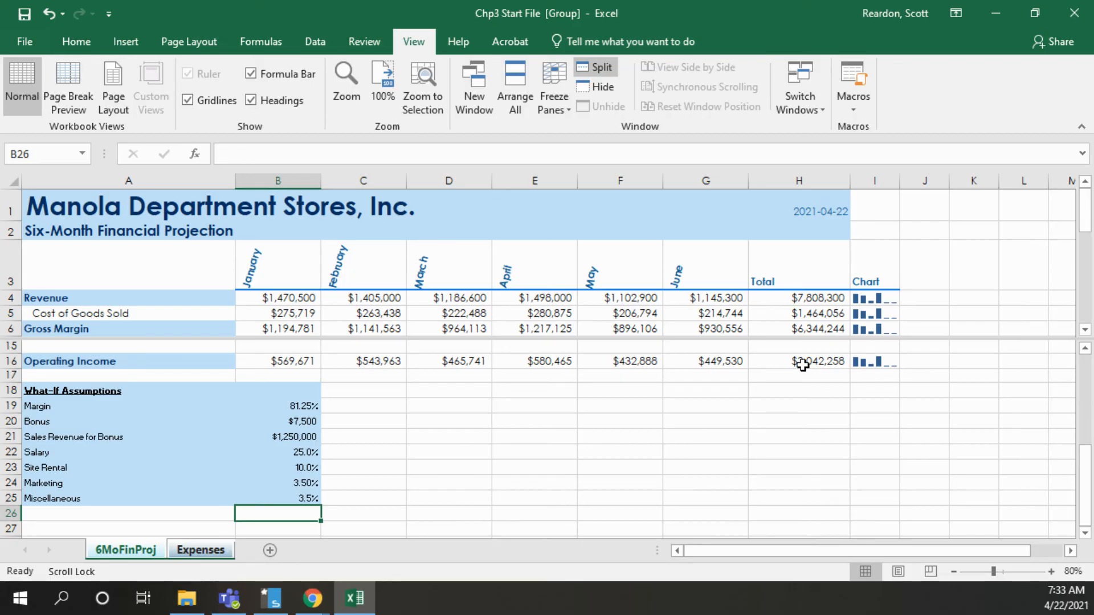
Ungroup the 6MoFinProj and Expenses worksheets, keeping 6MoFinProj active with the total Operating Income in H16 selected
left_click(802, 364)
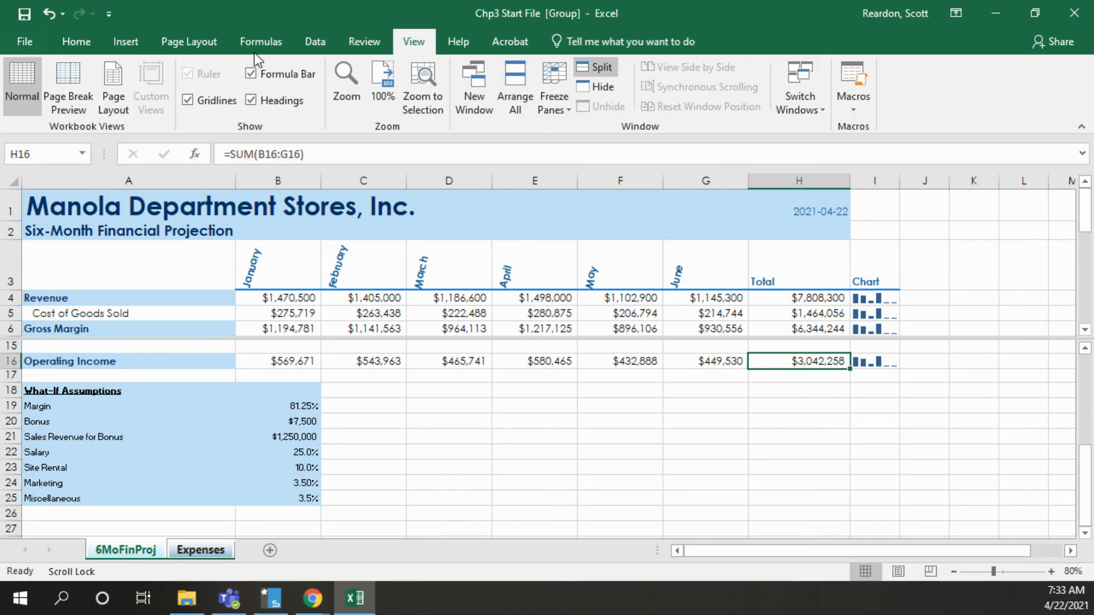
left_click(315, 45)
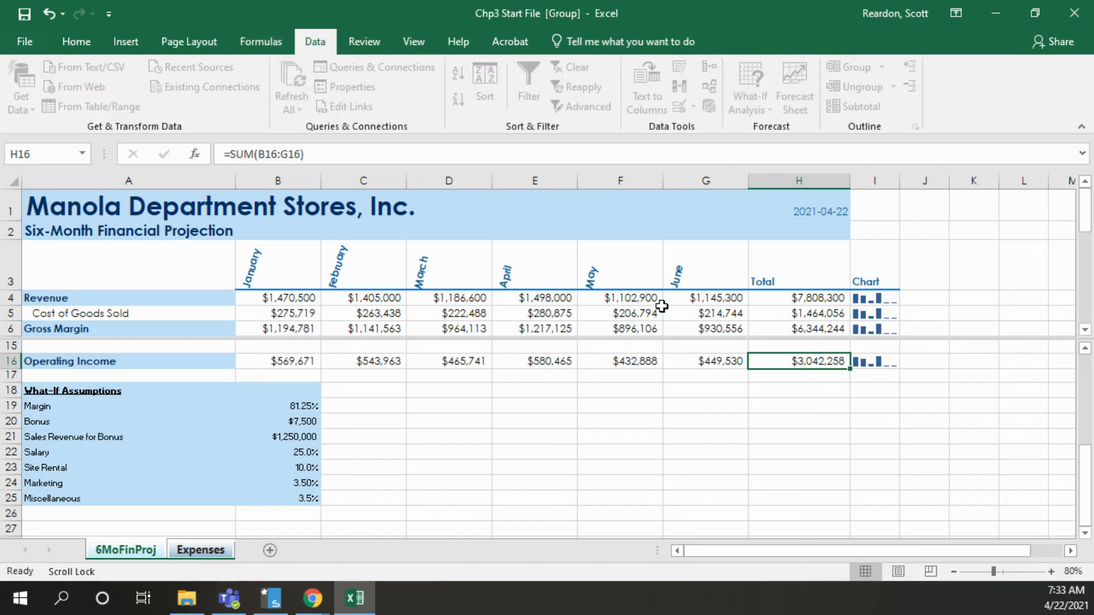
left_click(710, 405)
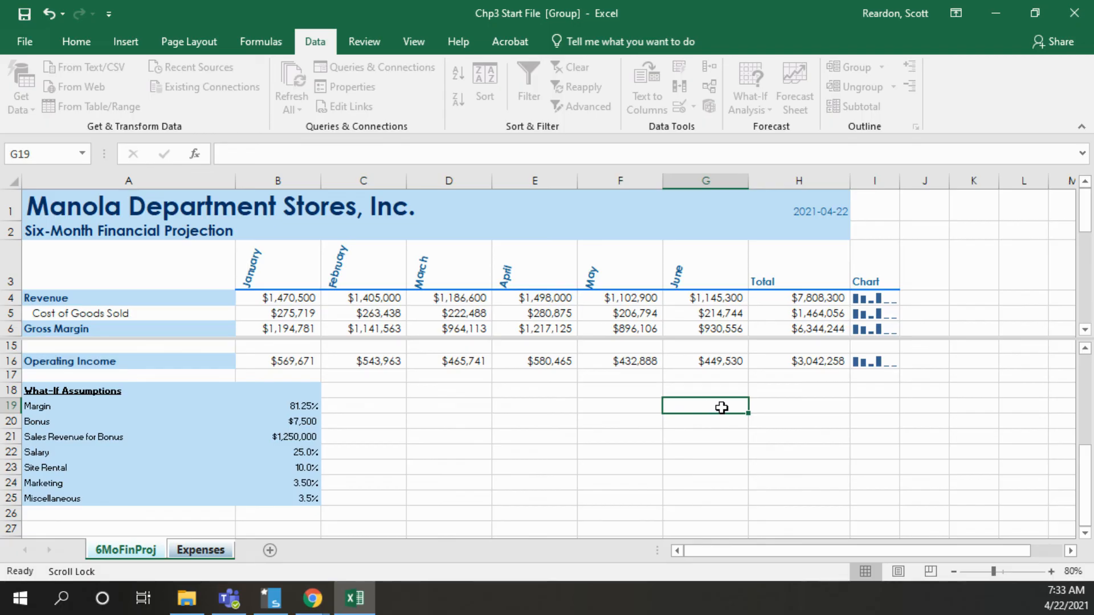
left_click(791, 364)
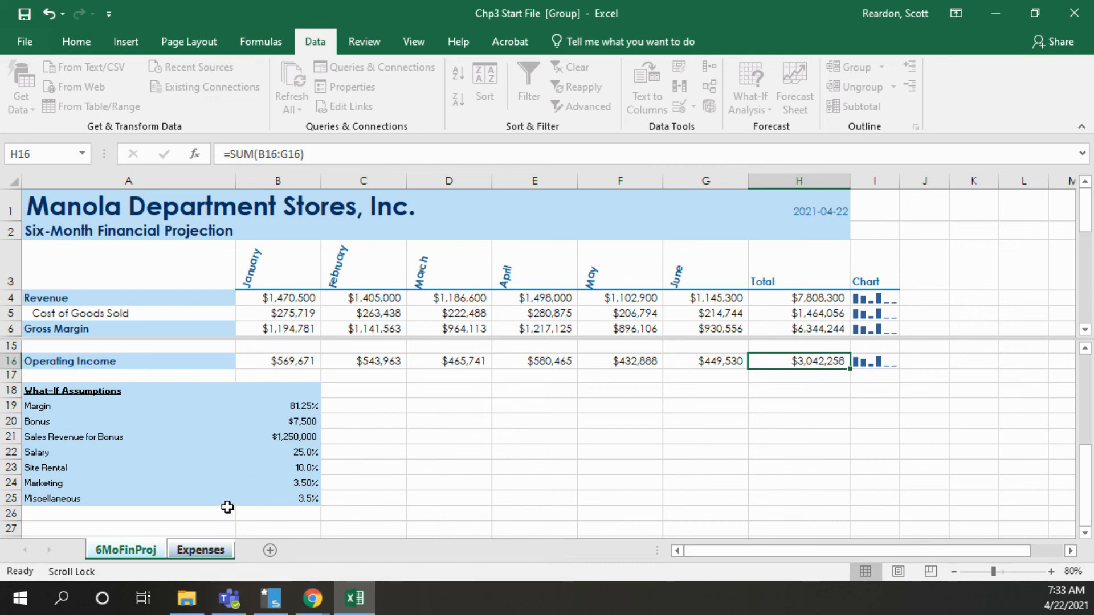
left_click(198, 550)
left_click(132, 549)
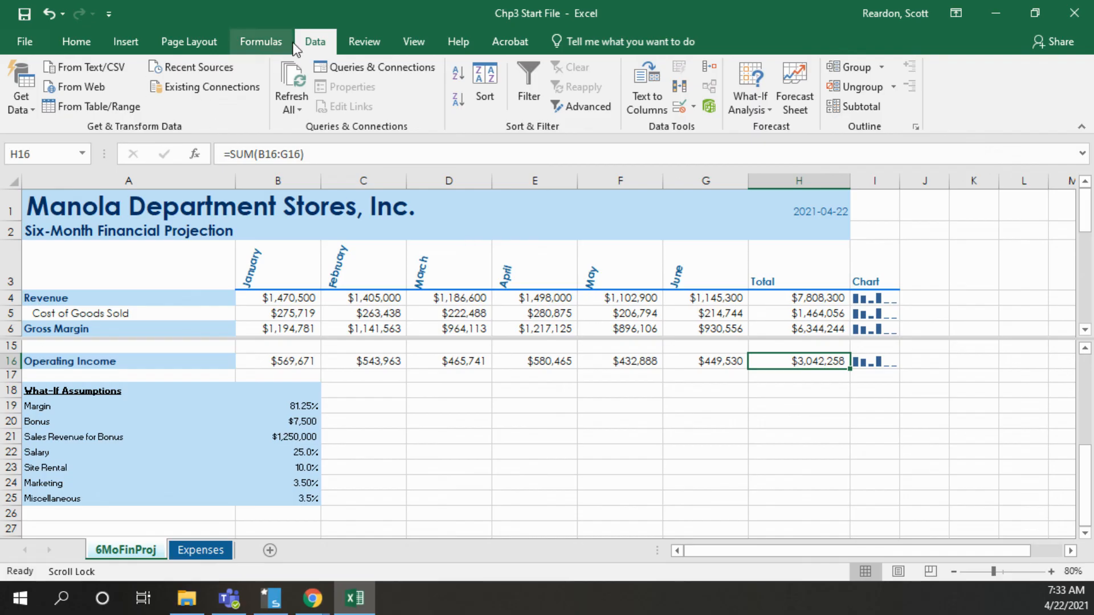
Run Goal Seek to bring H16 to 3500000 by changing the Site Rental percentage in B23, and accept the solution
left_click(757, 106)
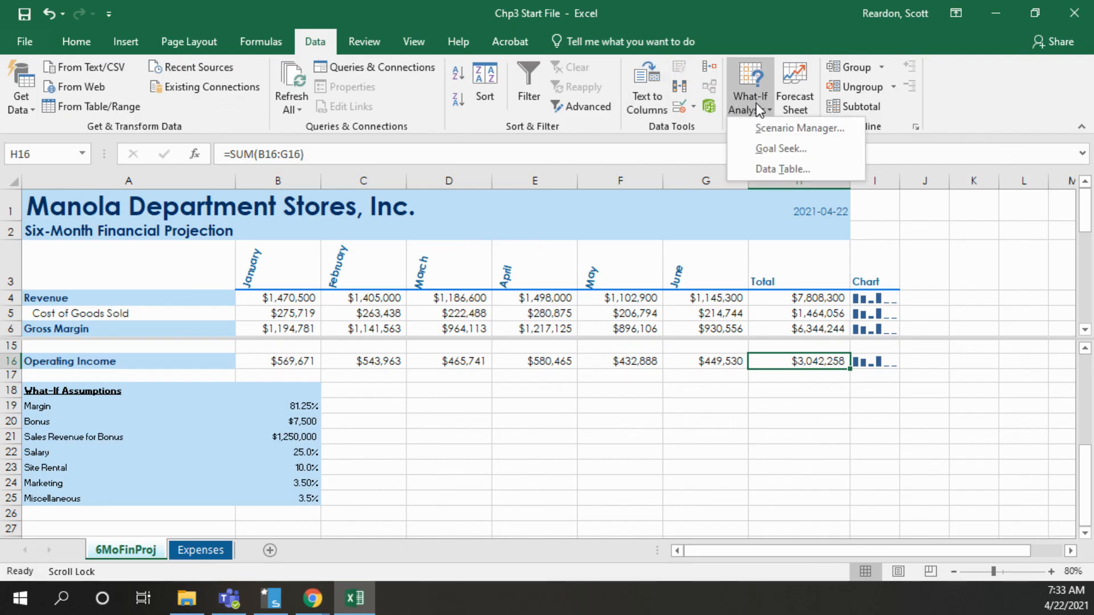
left_click(787, 149)
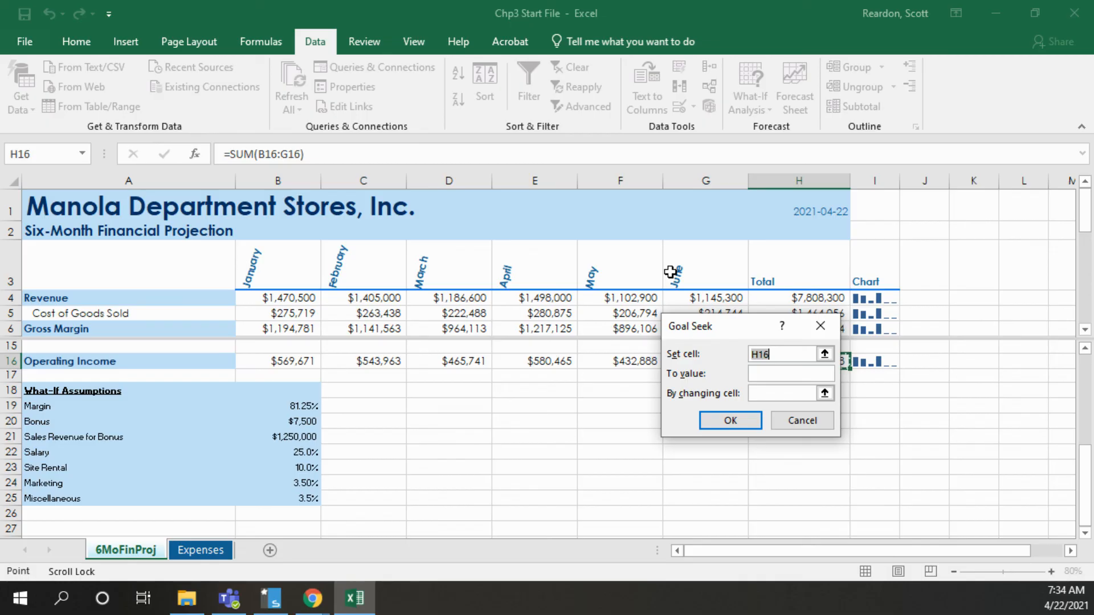
left_click_drag(719, 327, 543, 293)
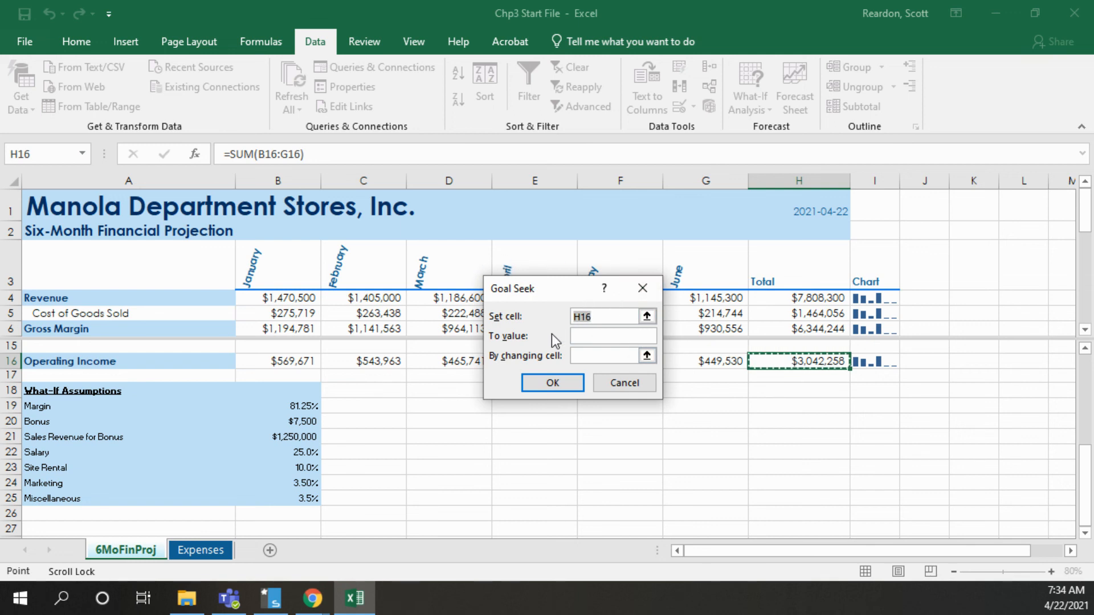
left_click(576, 337)
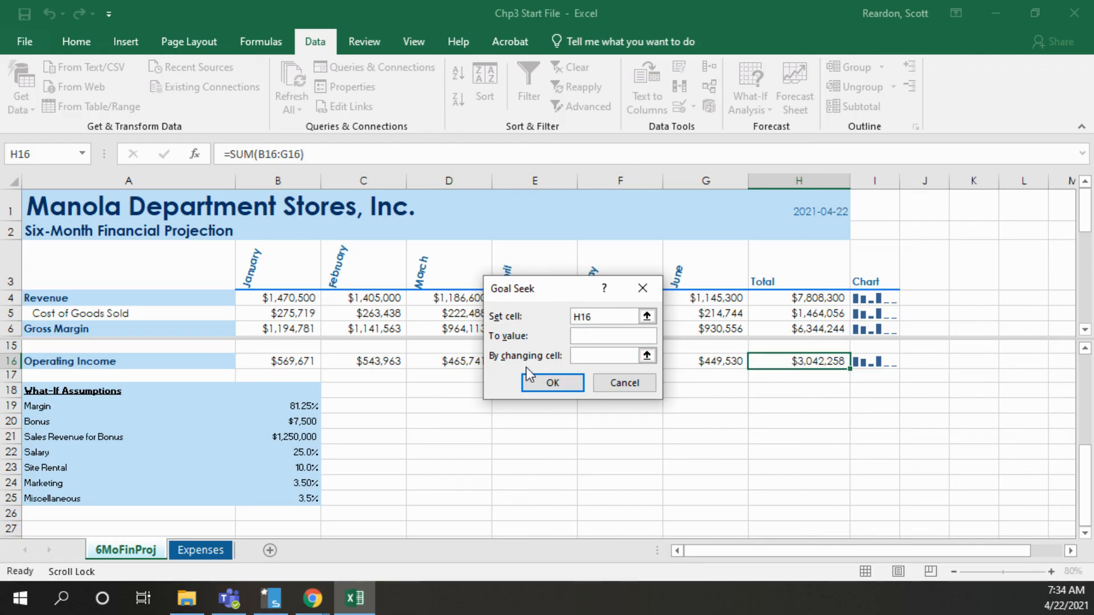
type("3500000")
left_click(585, 356)
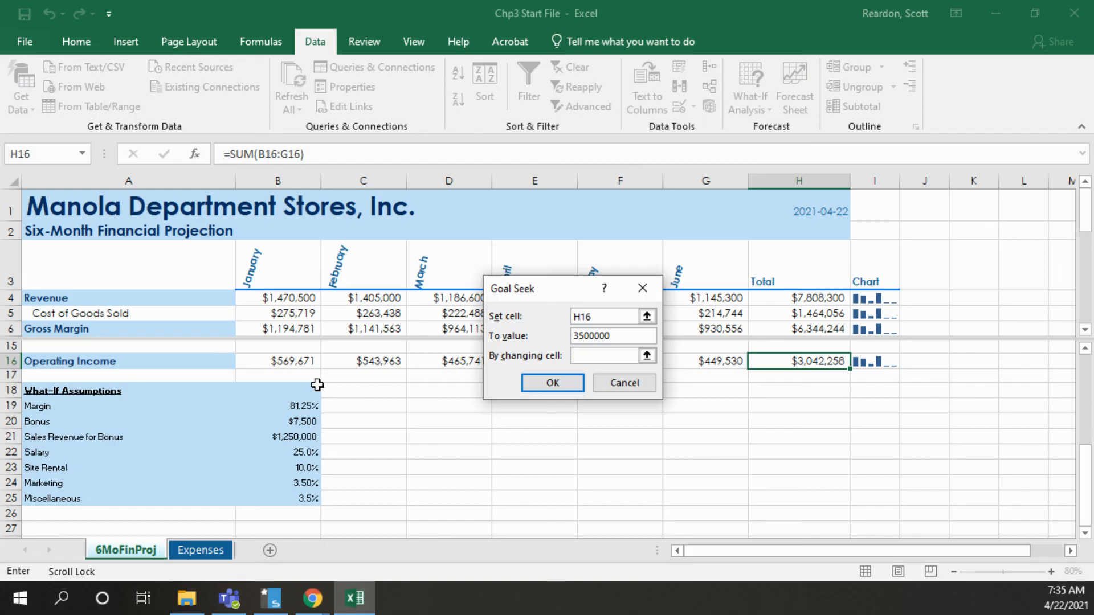
left_click(301, 468)
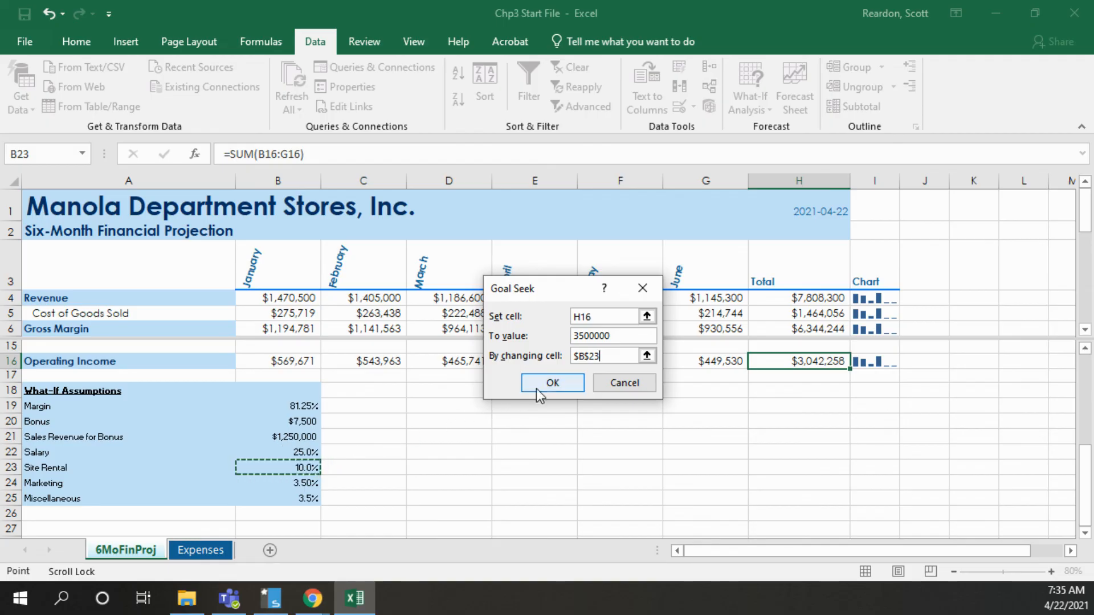
left_click(552, 385)
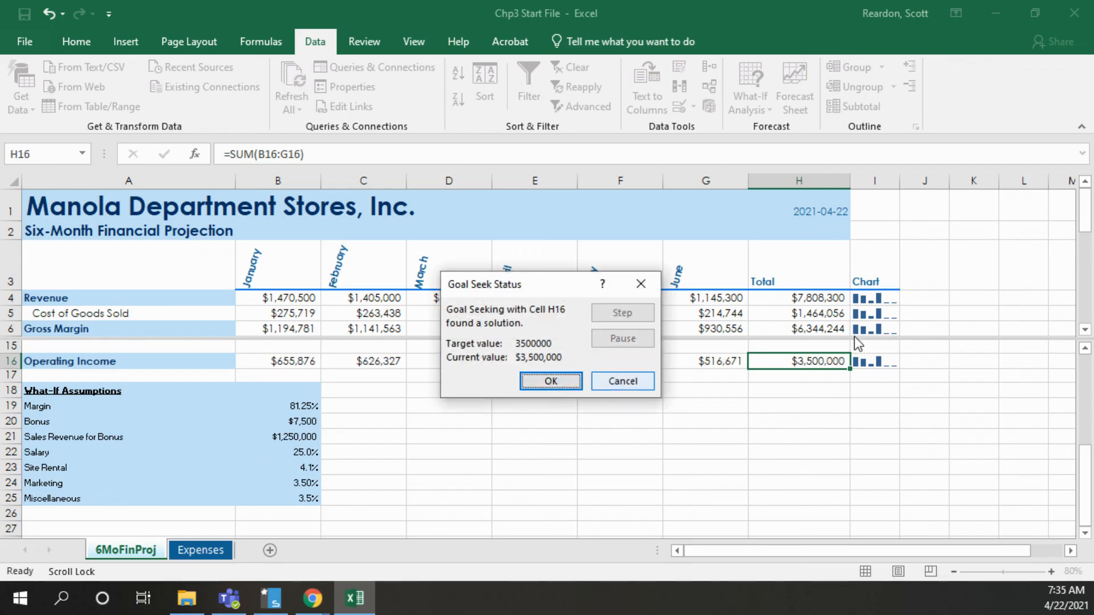
left_click(553, 381)
Inspect the Site Rental percentage in B23 and remove the window split
left_click(292, 469)
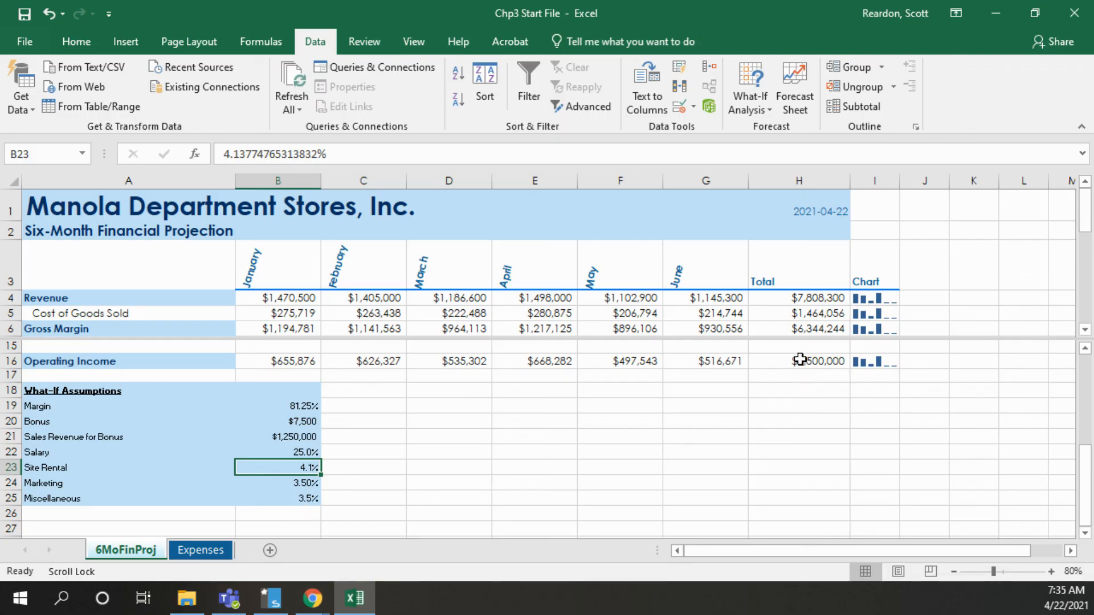
double_click(239, 336)
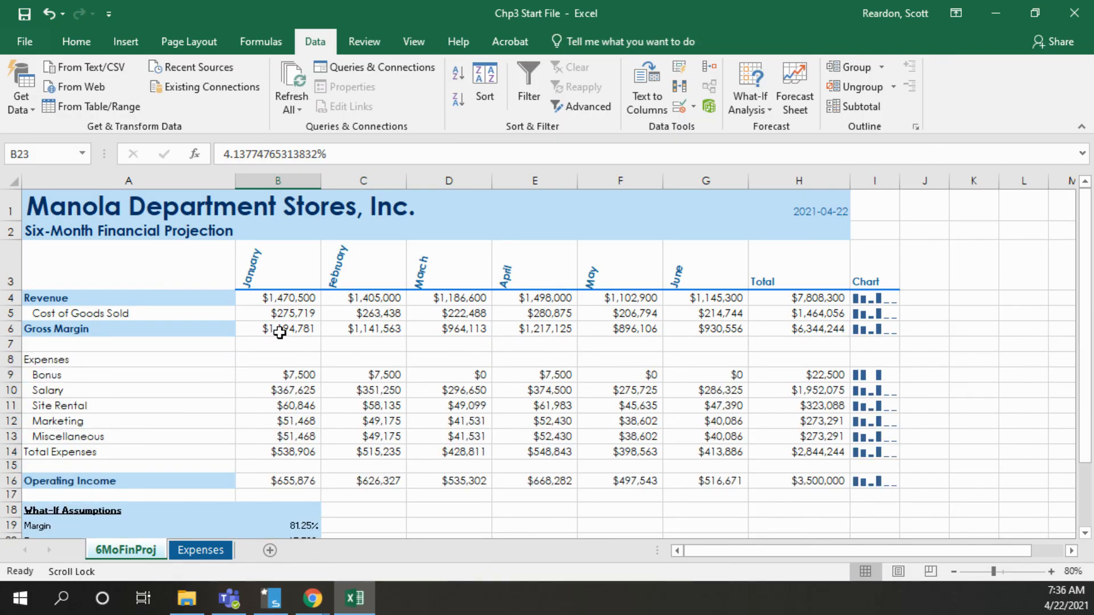
Open Smart Lookup for the Gross Margin label in A6 and close it without turning on intelligent services
left_click(128, 330)
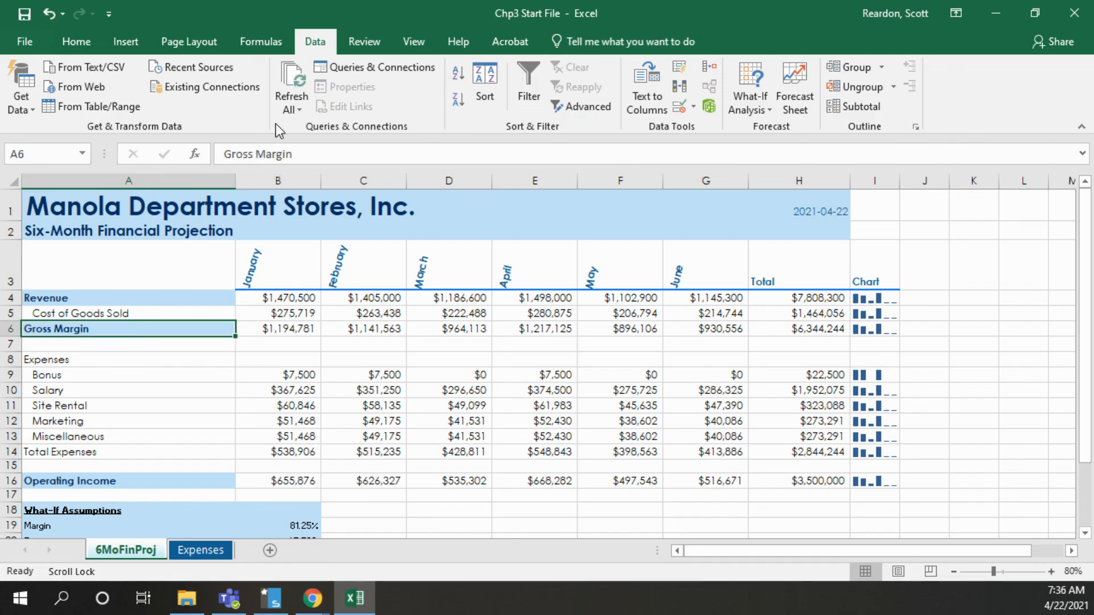
left_click(365, 42)
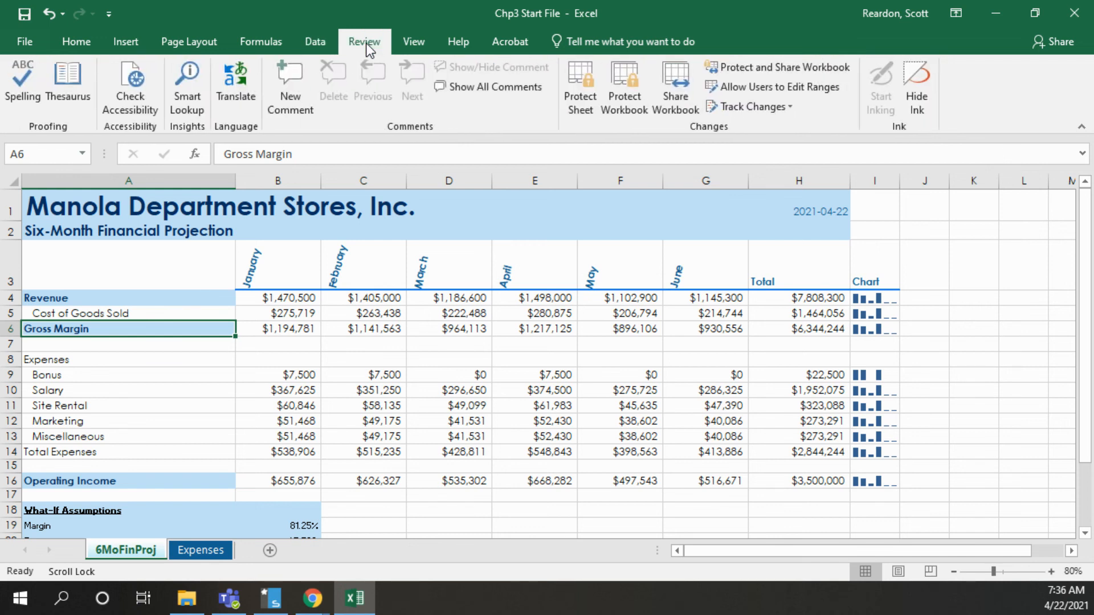
left_click(184, 97)
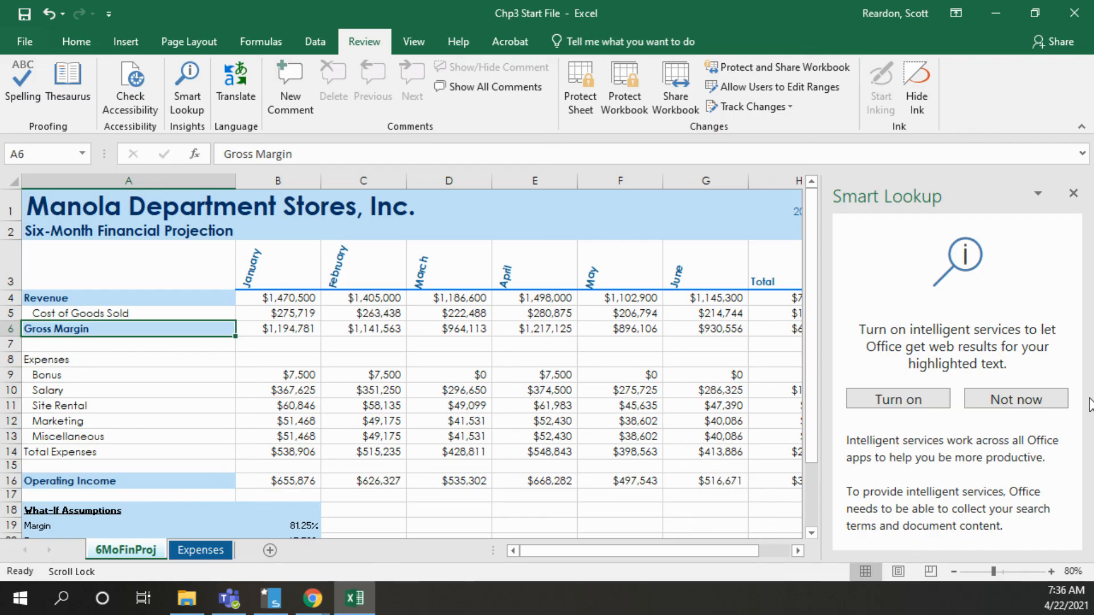
left_click(1075, 194)
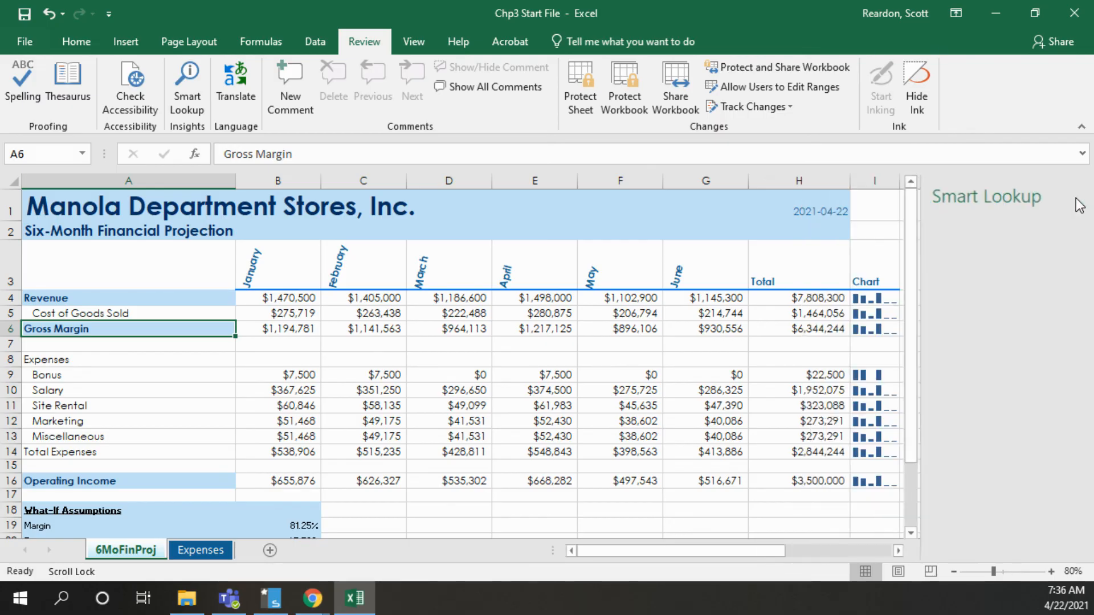